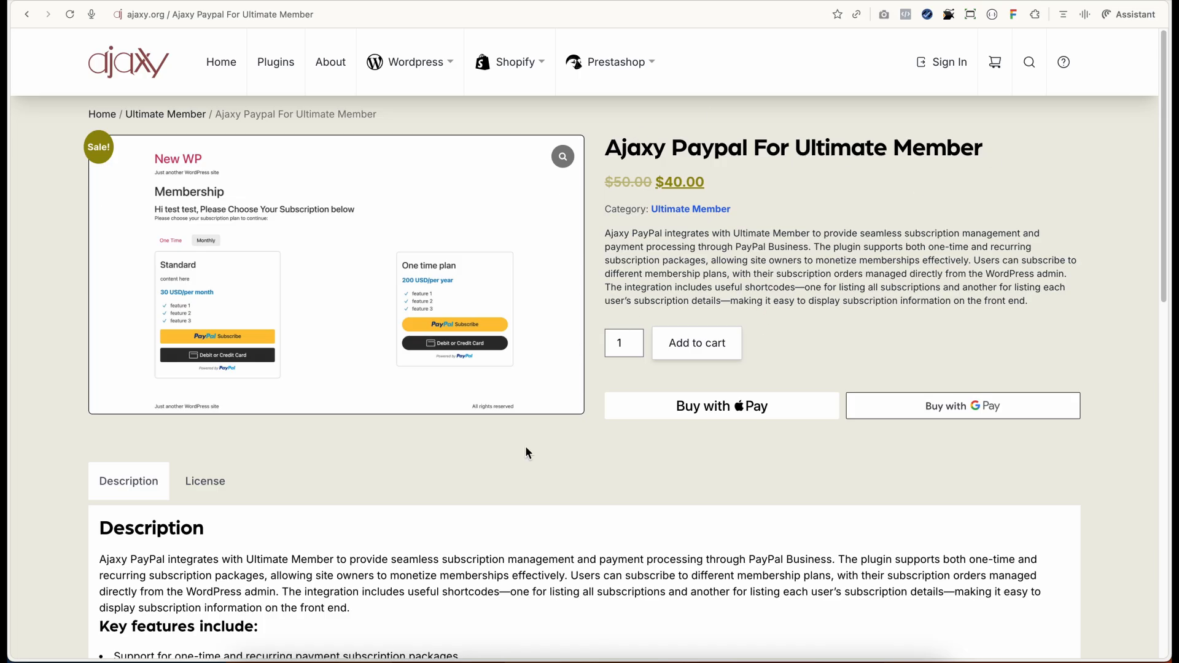
# - Switch from the plugin's product page to the local New WP site and open its admin dashboard at localhost/wp/wp-admin
pyautogui.scroll(-1, 444, 521)
pyautogui.scroll(1, 445, 521)
pyautogui.click(122, 0)
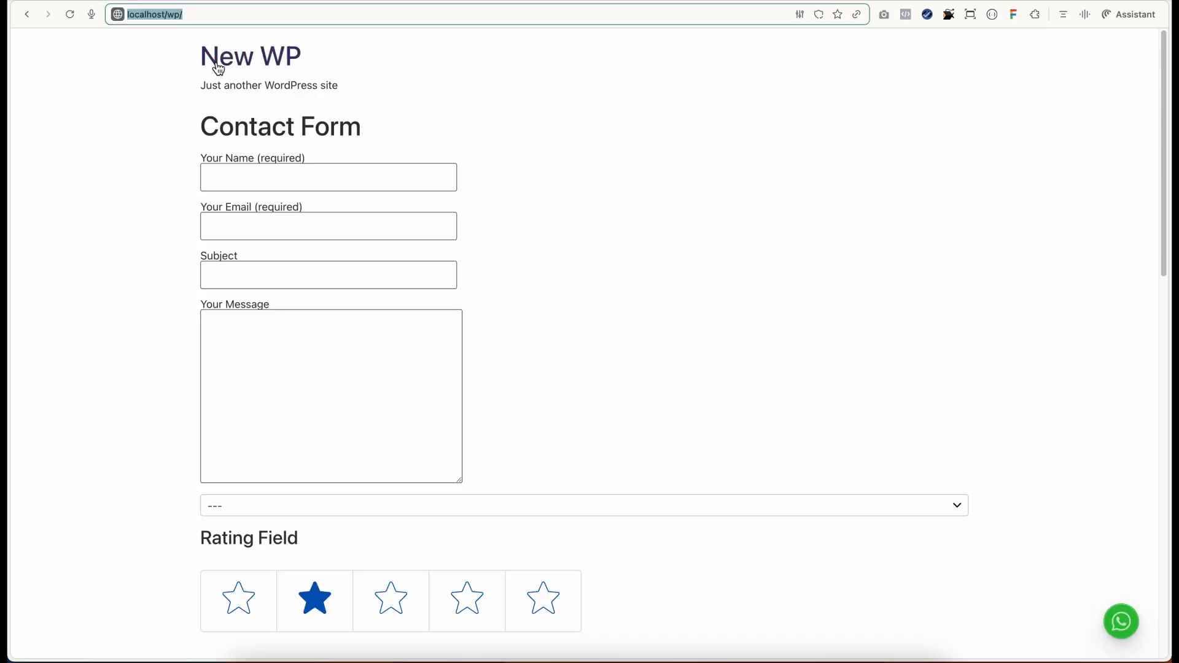
pyautogui.click(219, 20)
pyautogui.write('wp')
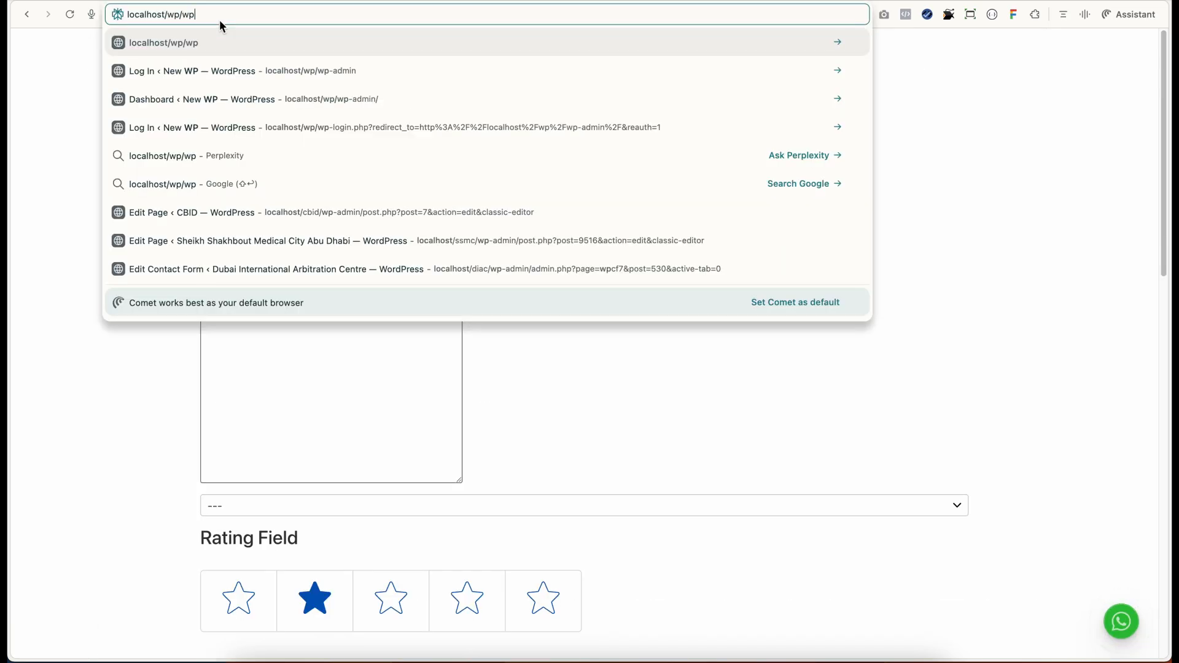
pyautogui.write('-admin')
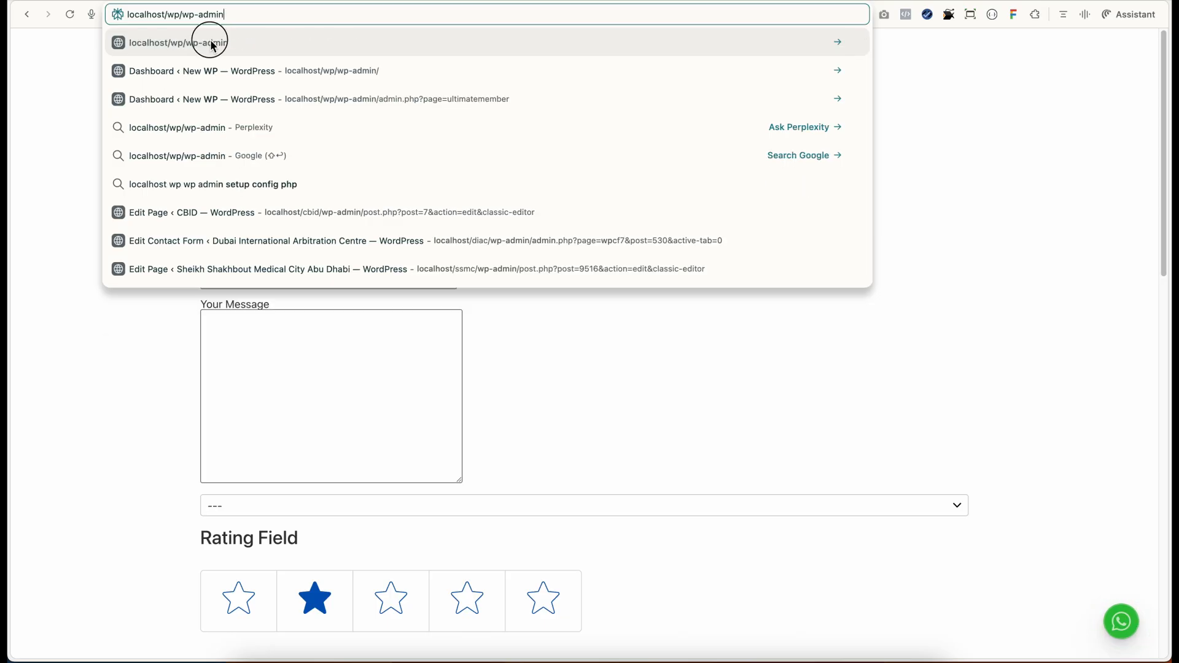
pyautogui.click(212, 42)
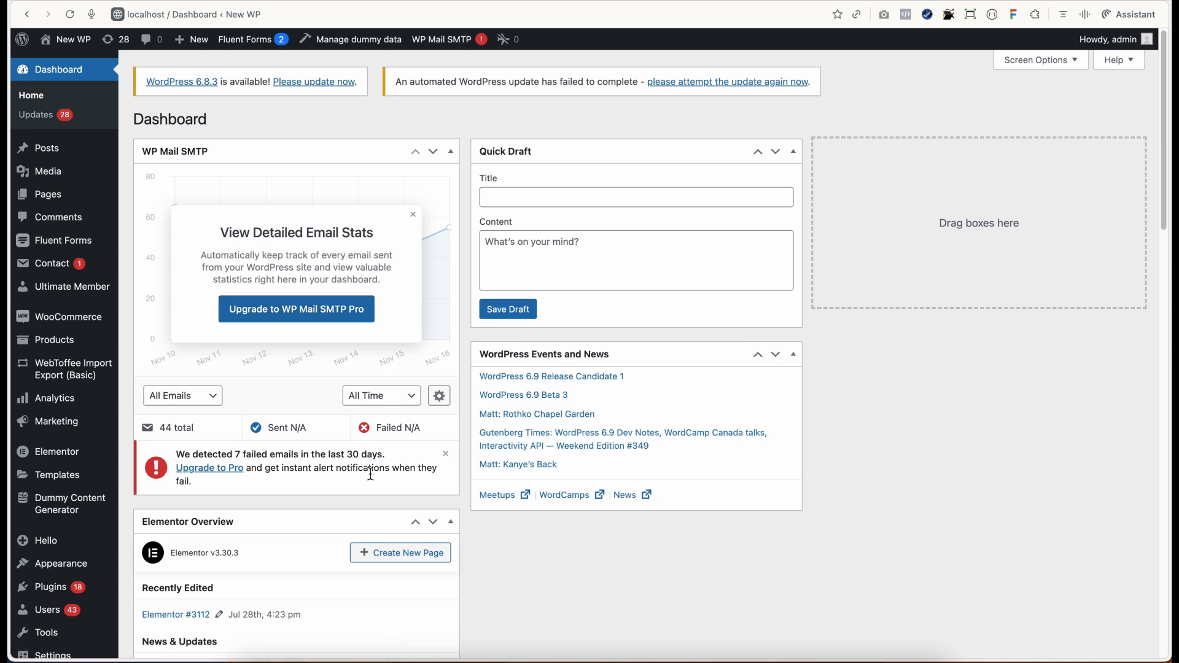
# - Open the Ajaxy UM PayPal Settings within the Ultimate Member plugin settings
pyautogui.scroll(-5, 55, 495)
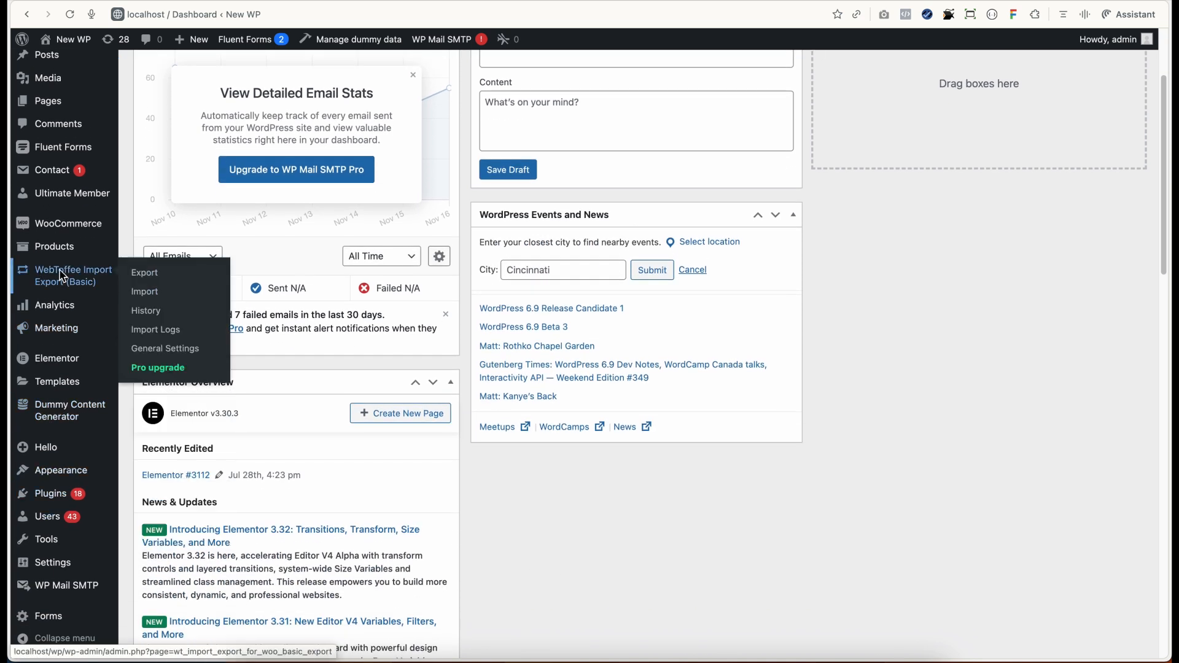
pyautogui.scroll(2, 37, 276)
pyautogui.click(50, 269)
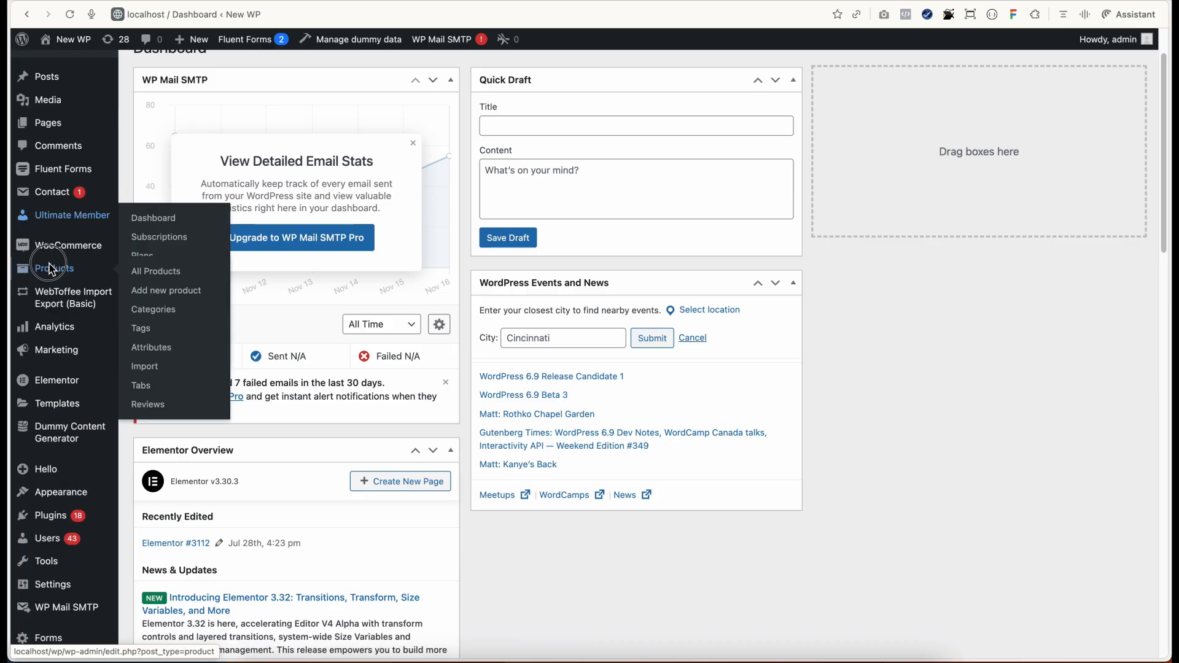
pyautogui.click(65, 224)
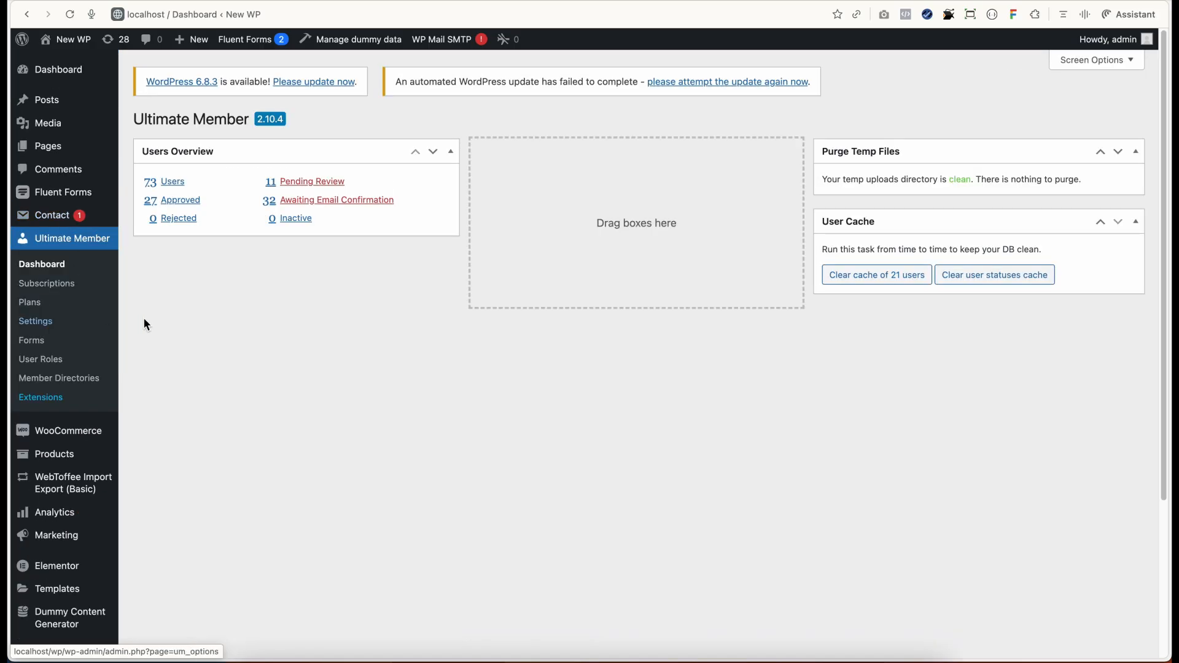
pyautogui.click(32, 304)
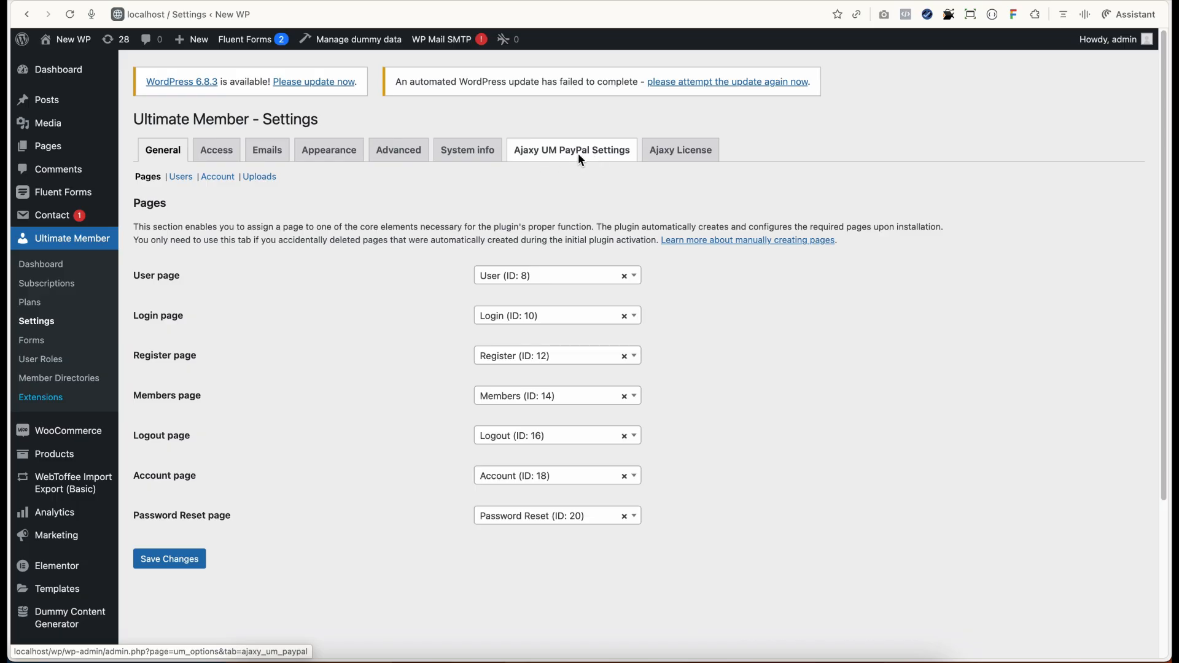
pyautogui.click(544, 157)
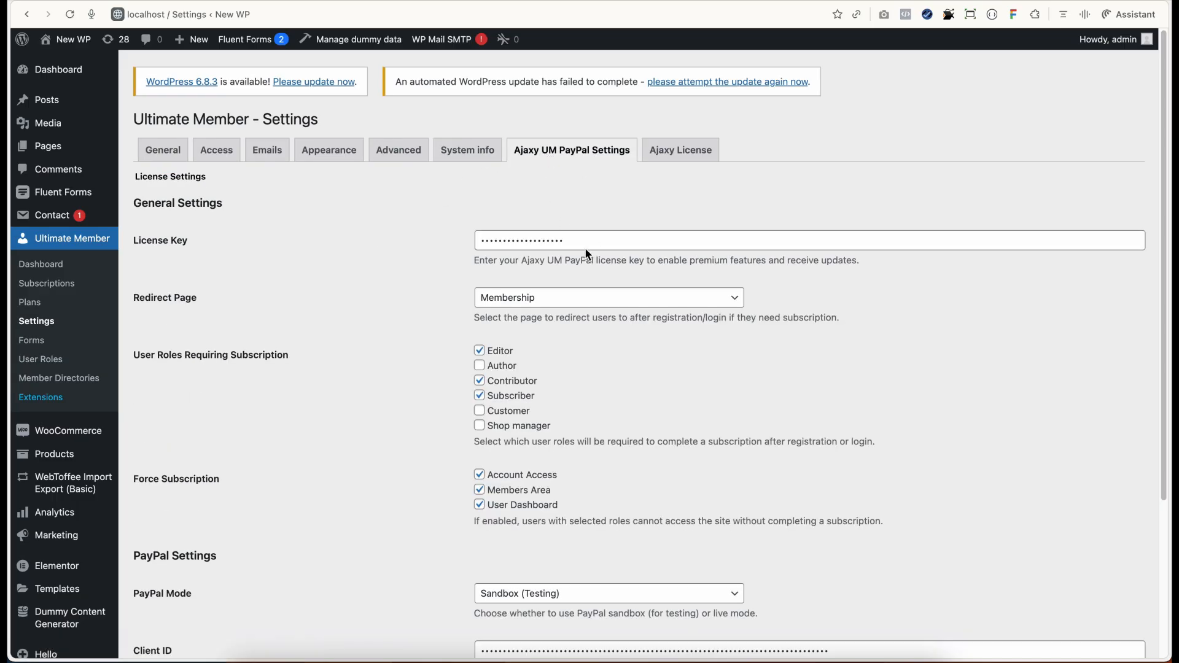
# - Review the General Settings, including the pages available for Redirect Page and the user roles requiring subscription
pyautogui.scroll(-1, 404, 333)
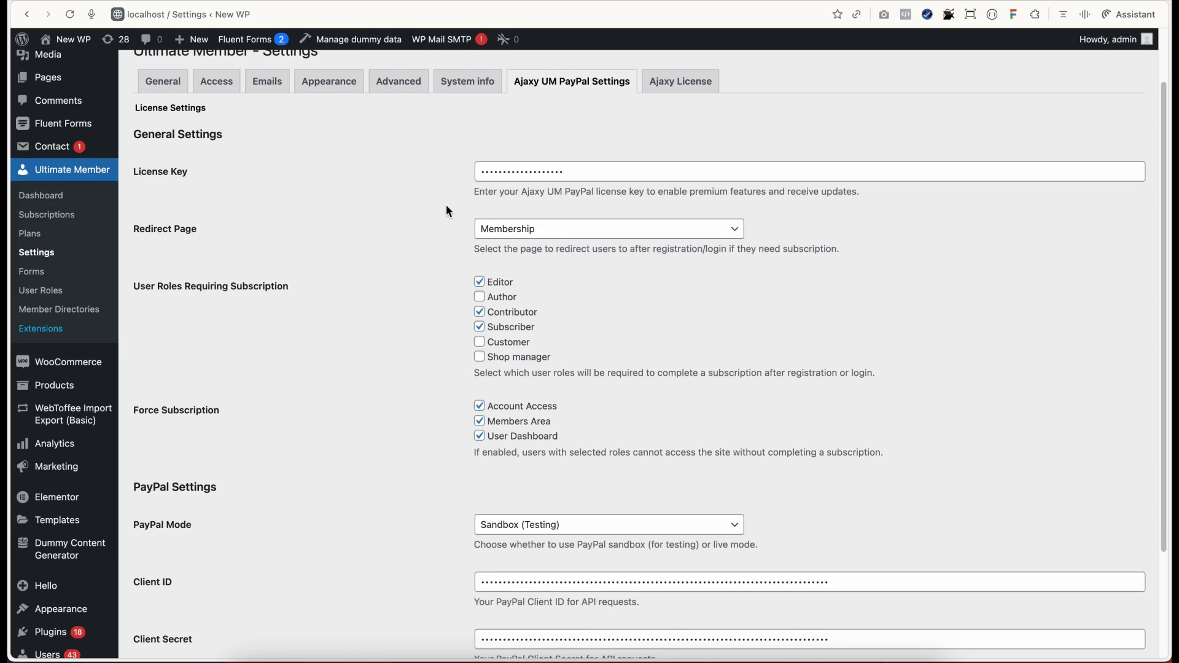
pyautogui.click(579, 237)
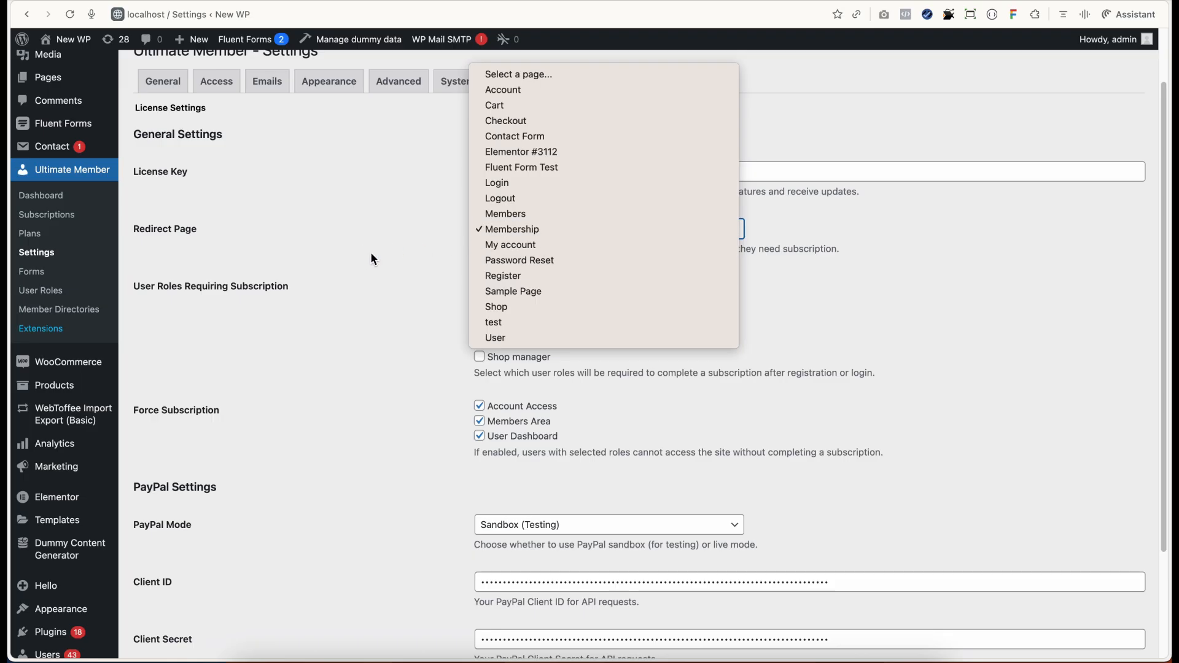
pyautogui.click(434, 249)
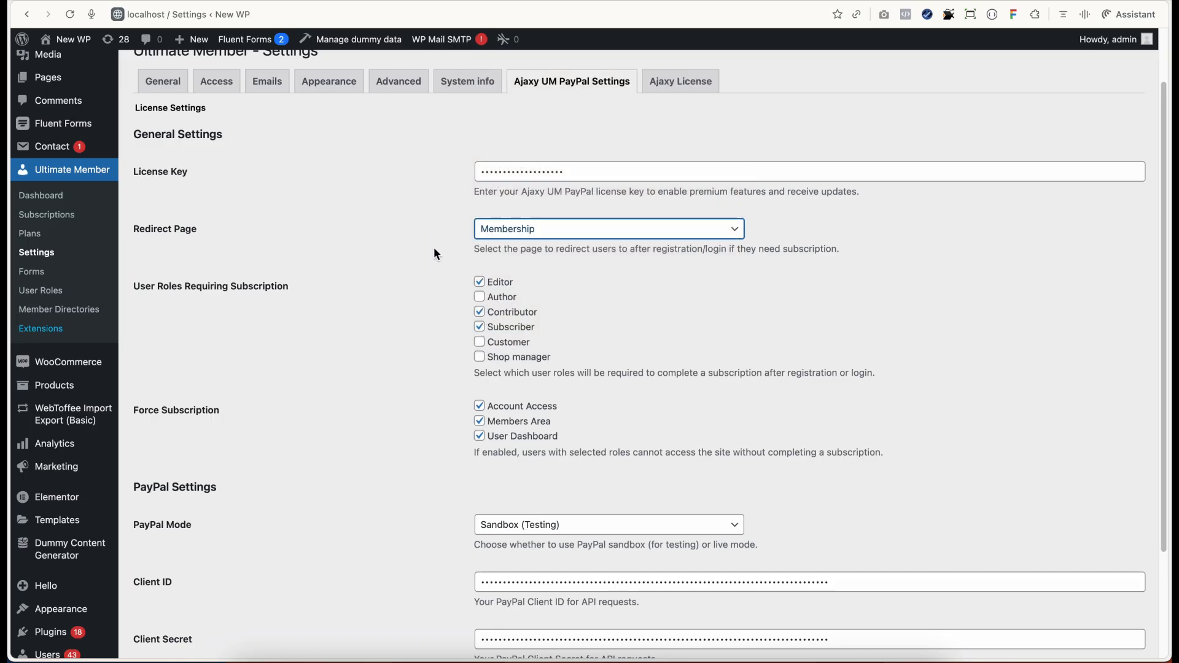
pyautogui.scroll(-2, 434, 252)
pyautogui.moveTo(137, 225); pyautogui.dragTo(284, 226)
pyautogui.click(353, 347)
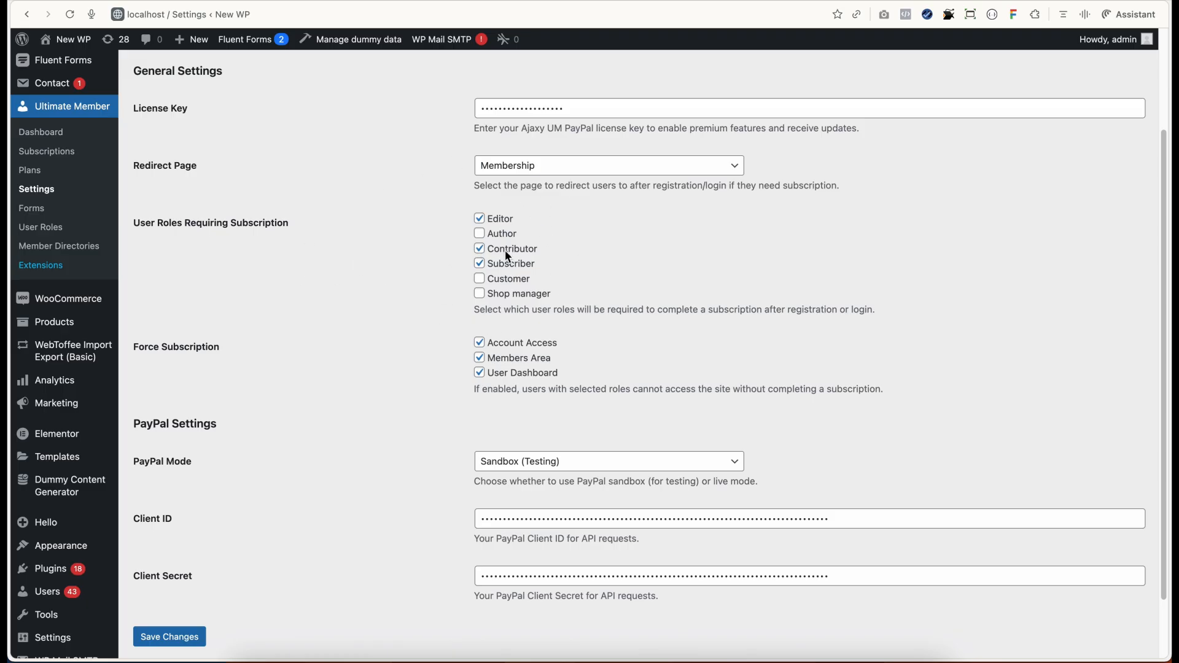
# - Review the Force Subscription options and the PayPal Settings, including the available PayPal Mode choices
pyautogui.scroll(-3, 400, 378)
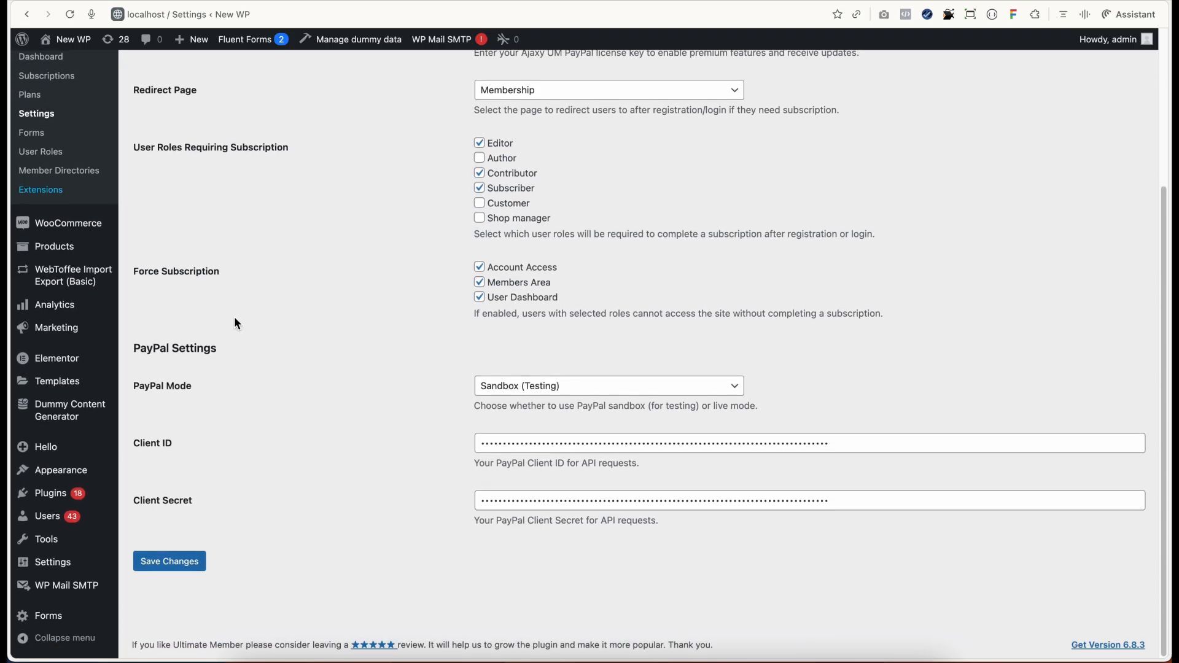
pyautogui.click(135, 272)
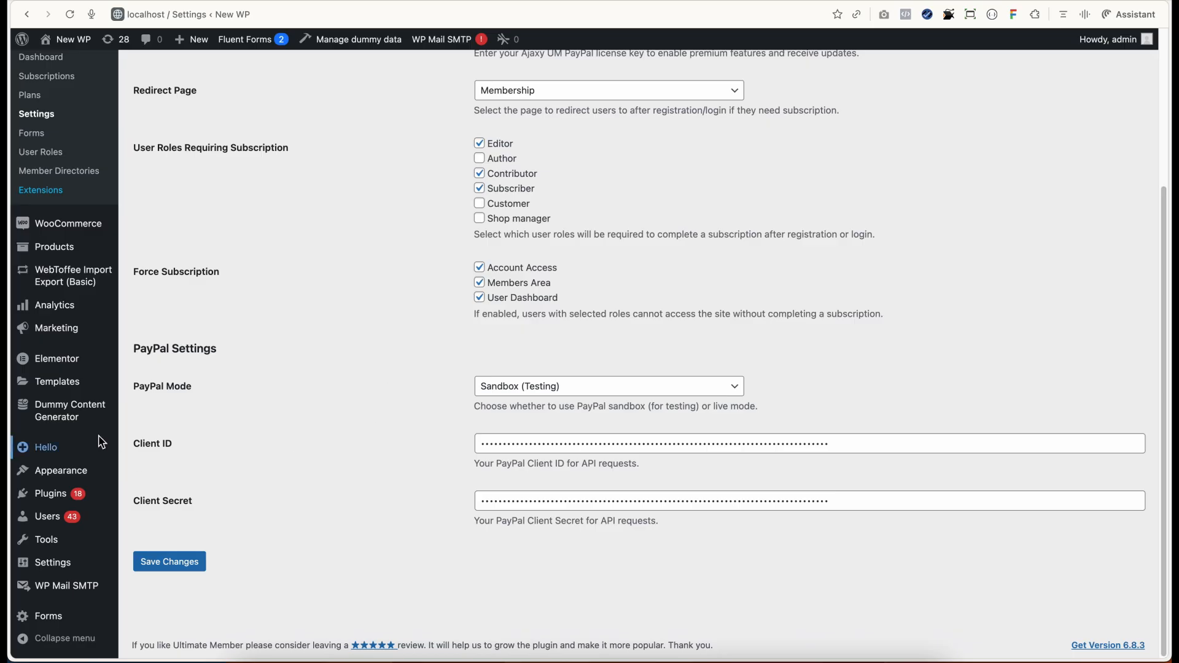
pyautogui.click(599, 378)
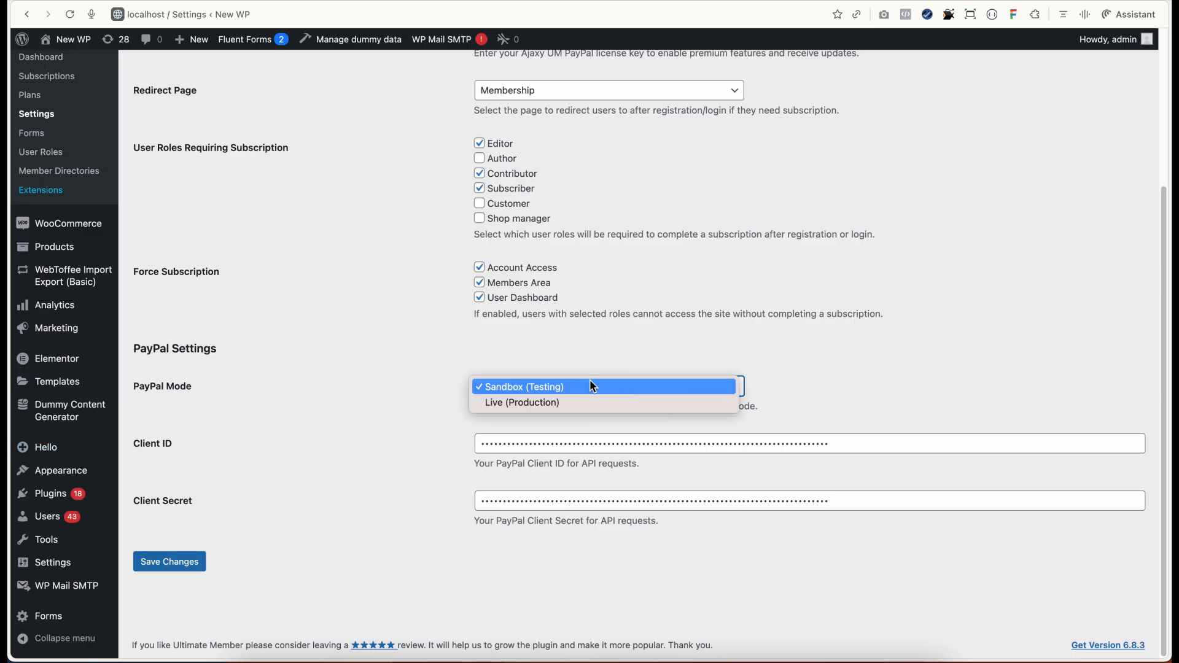
pyautogui.click(428, 486)
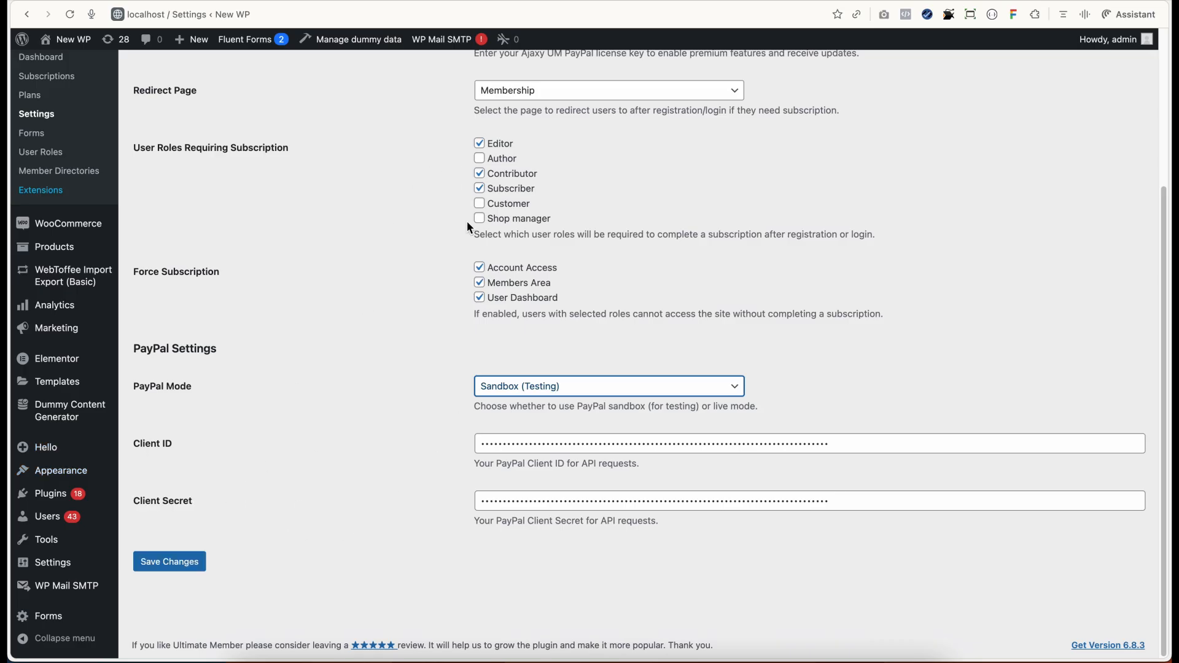
pyautogui.click(605, 387)
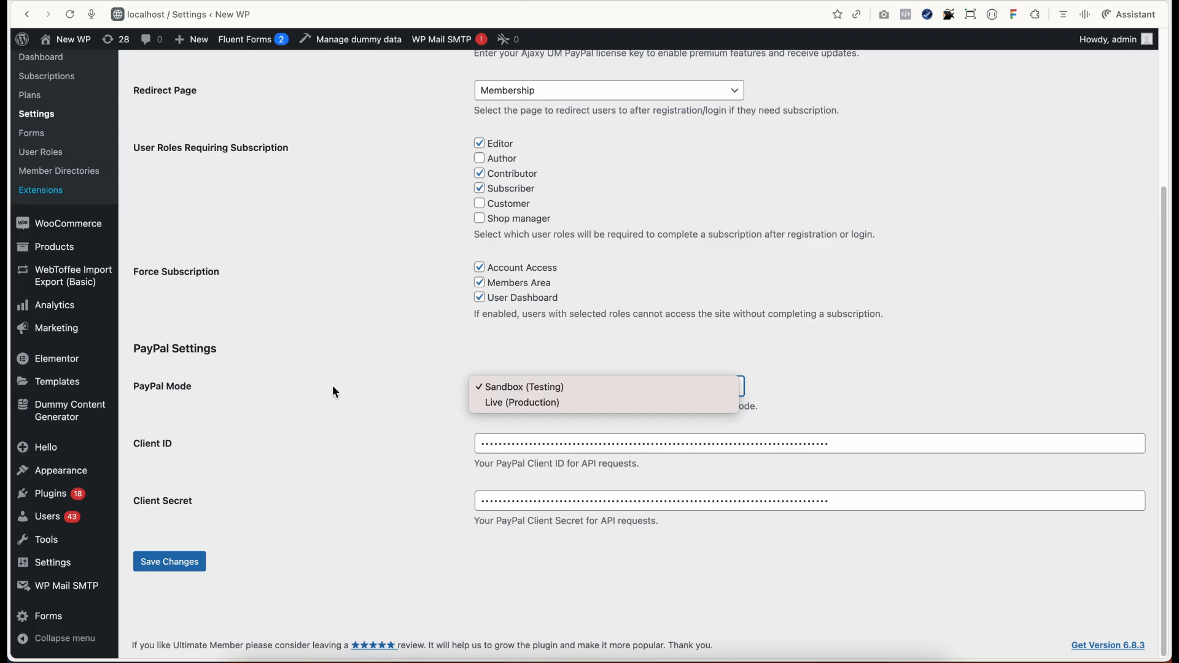
pyautogui.click(342, 439)
pyautogui.scroll(4, 342, 441)
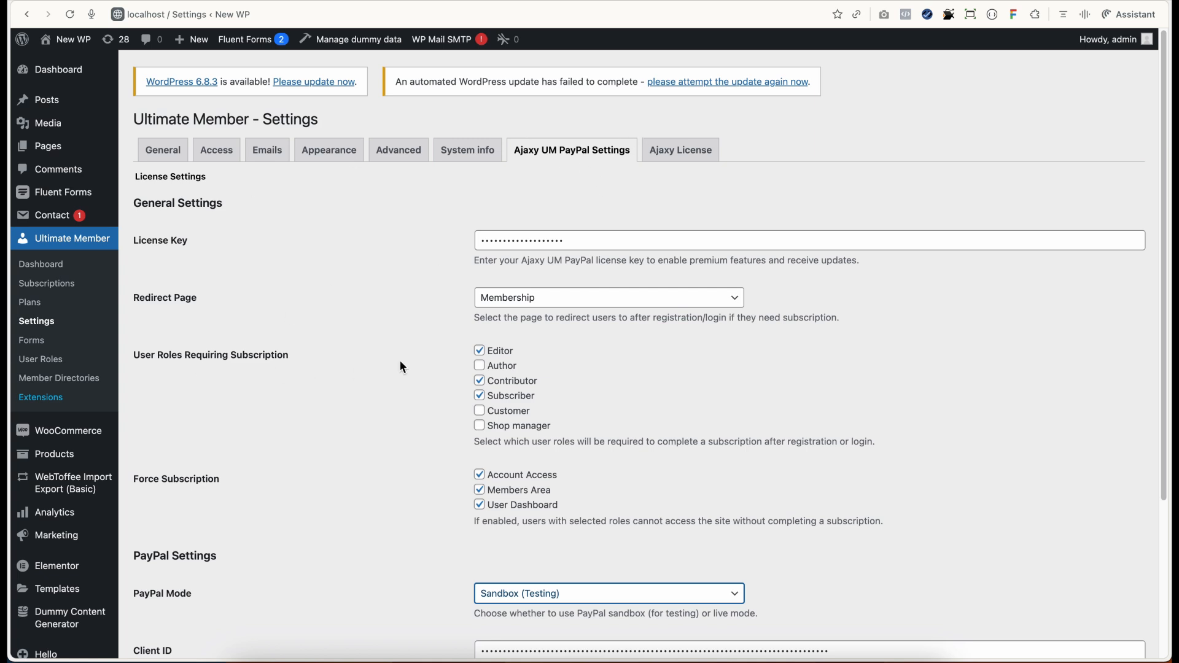
pyautogui.scroll(-3, 400, 360)
pyautogui.scroll(3, 411, 396)
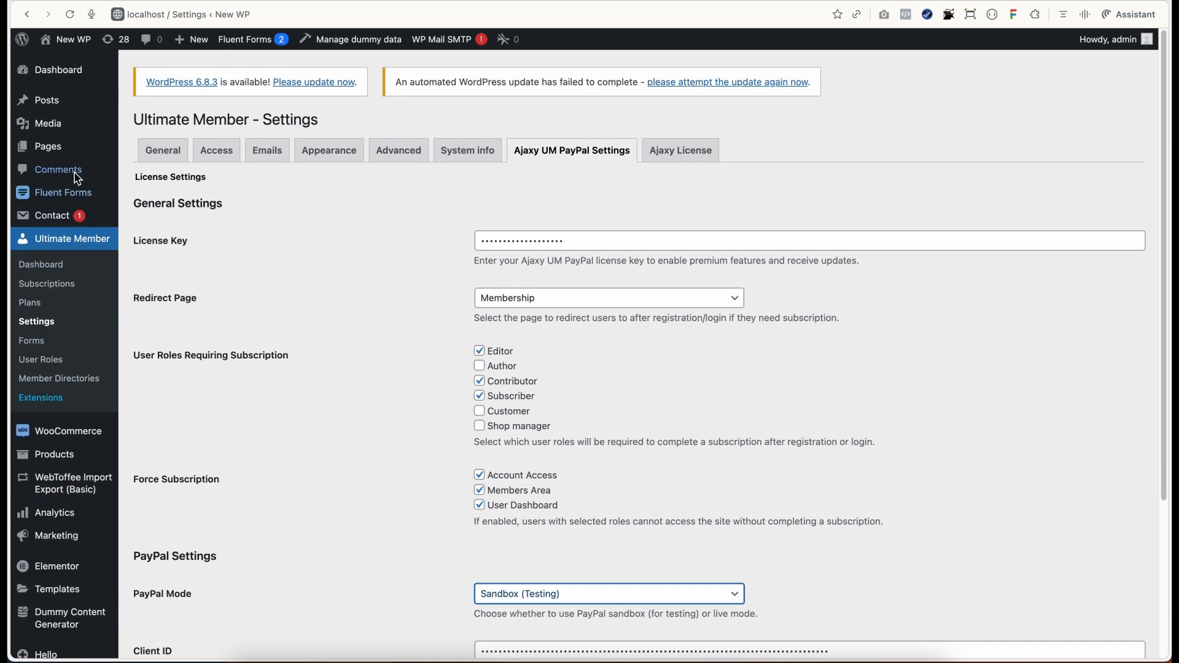
# - Open the Membership page for editing from the site's list of pages
pyautogui.click(51, 154)
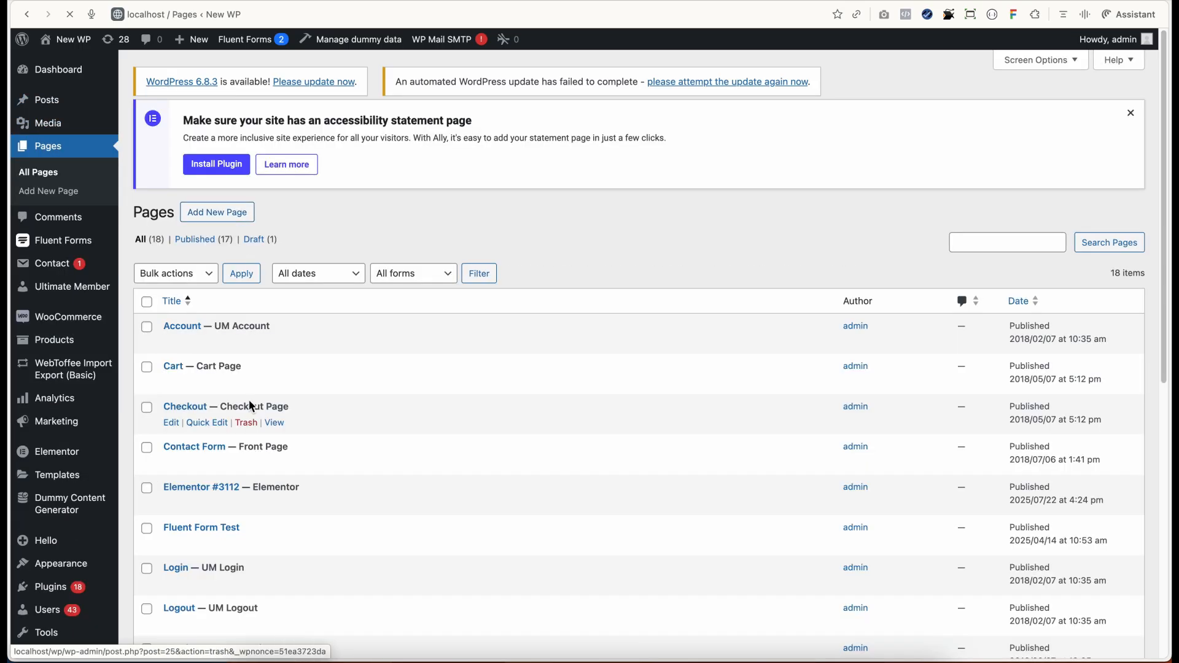
pyautogui.scroll(-5, 250, 405)
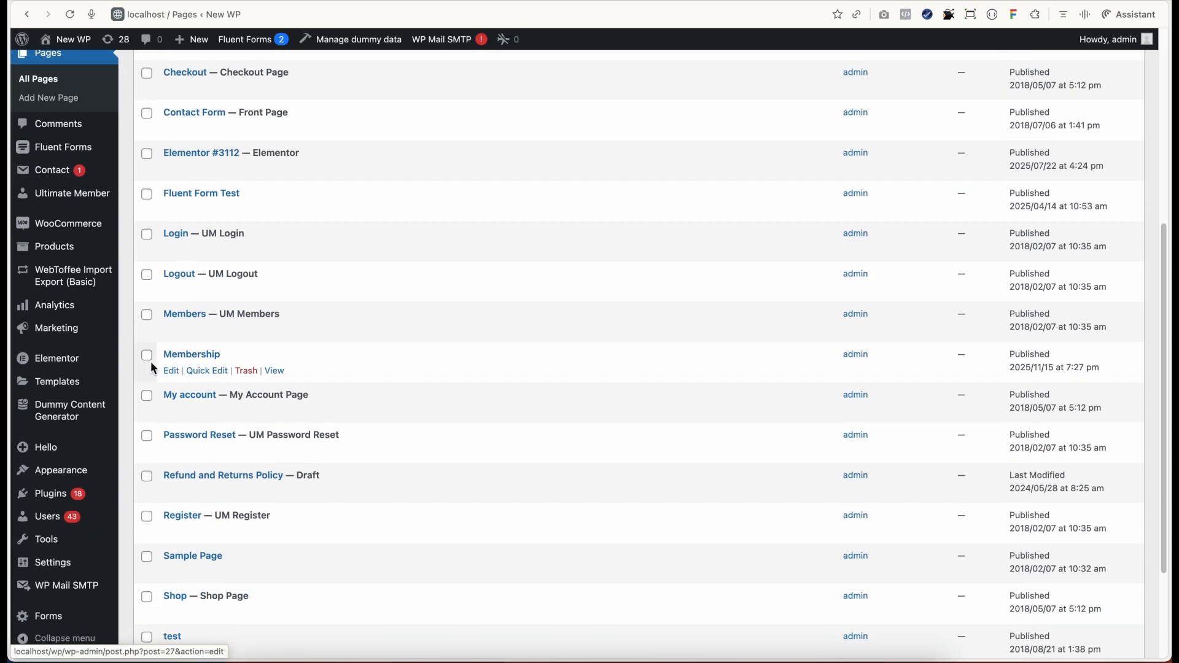
pyautogui.click(172, 370)
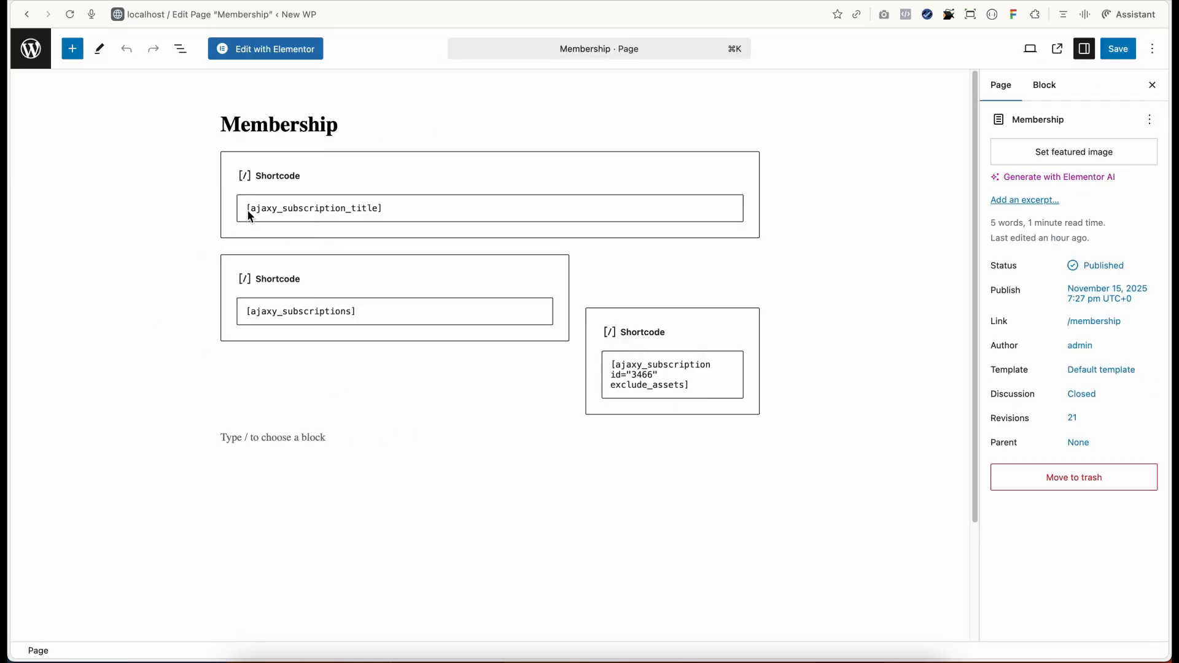
# - Examine the subscription title, subscriptions list and single subscription shortcodes on the Membership page, and return to the pages list
pyautogui.moveTo(247, 210); pyautogui.dragTo(381, 210)
pyautogui.moveTo(357, 312); pyautogui.dragTo(244, 311)
pyautogui.click(687, 368)
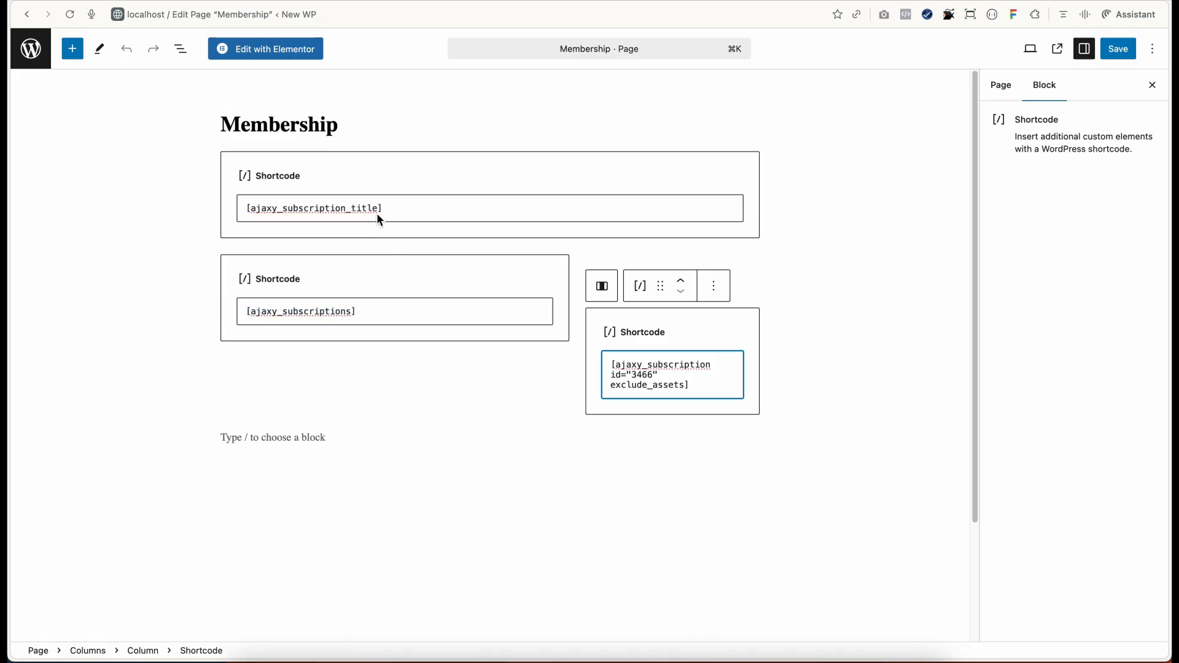
pyautogui.click(242, 211)
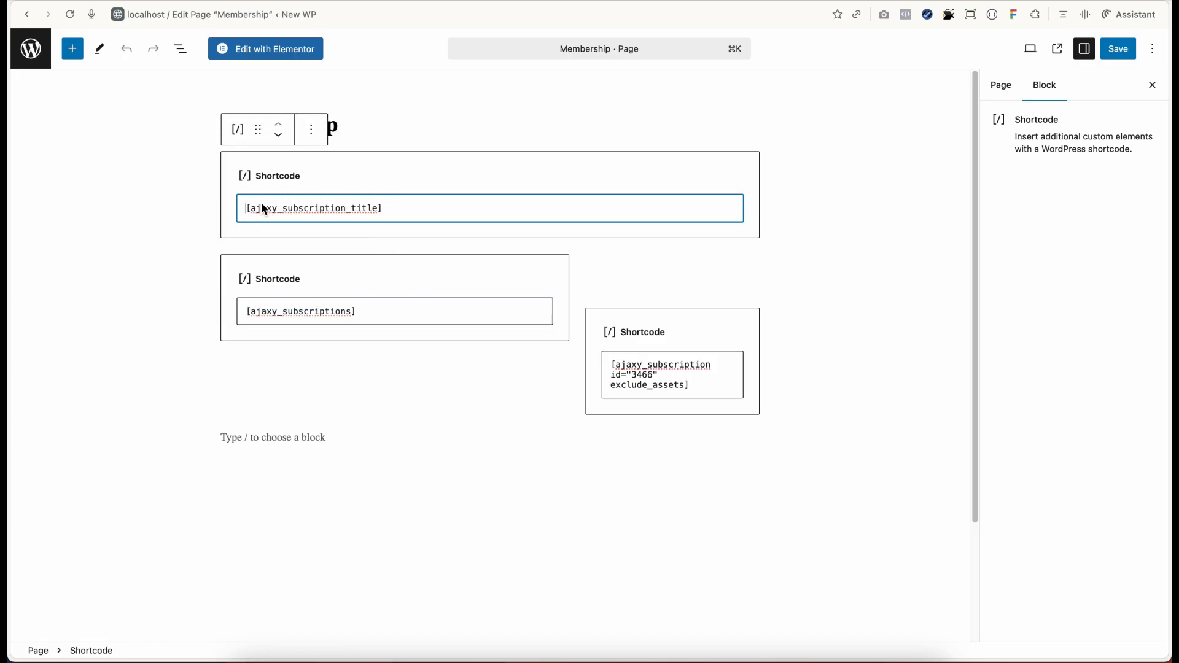
pyautogui.moveTo(246, 315); pyautogui.dragTo(377, 323)
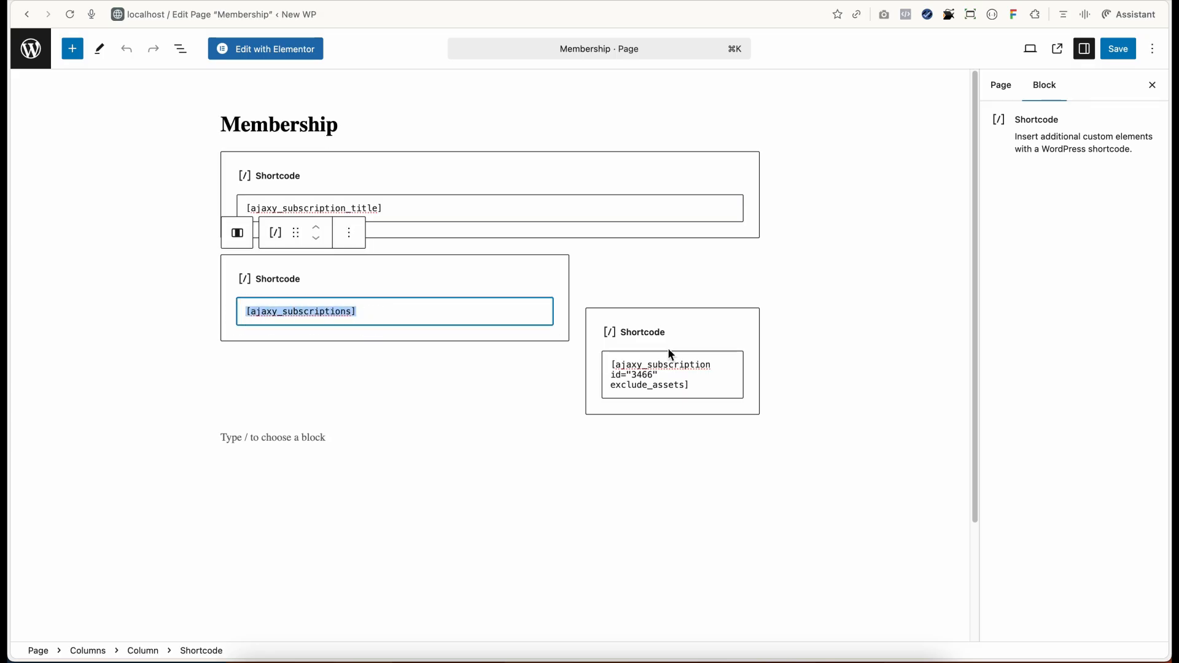
pyautogui.moveTo(611, 368); pyautogui.dragTo(722, 366)
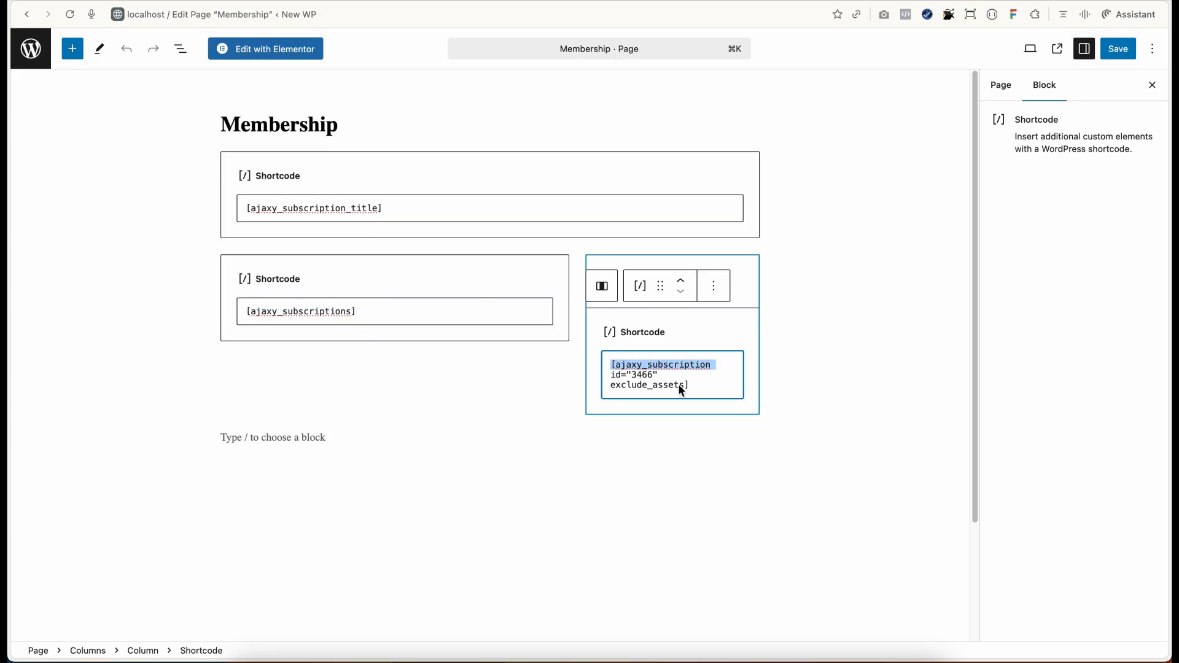
pyautogui.click(705, 377)
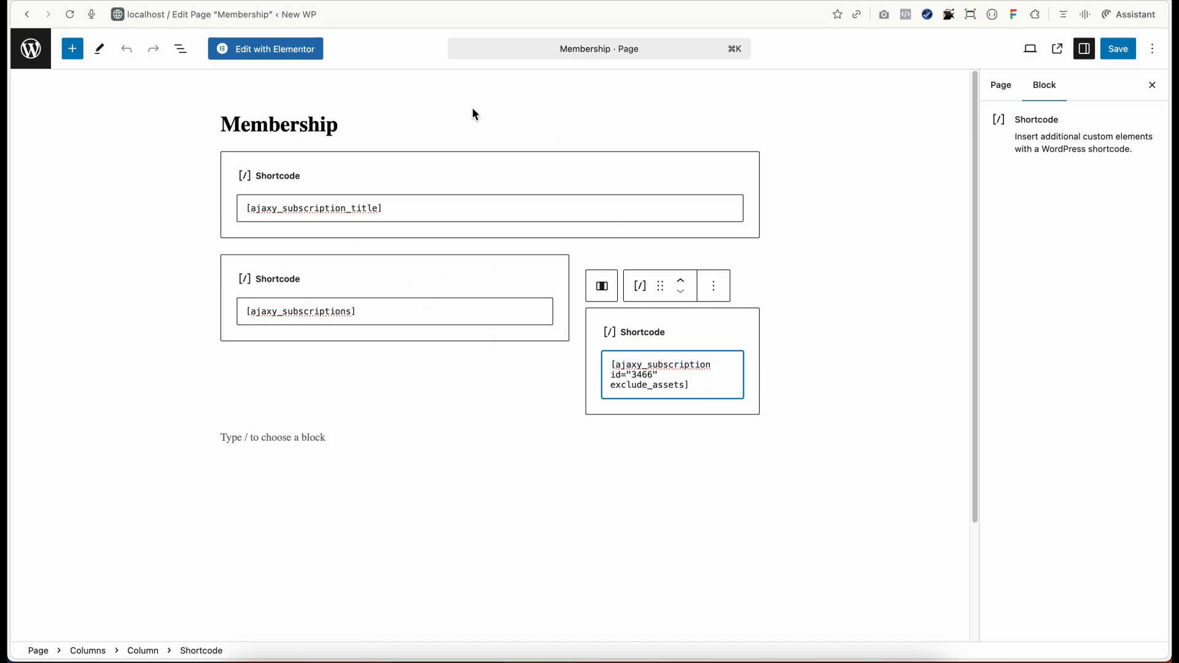
pyautogui.click(31, 49)
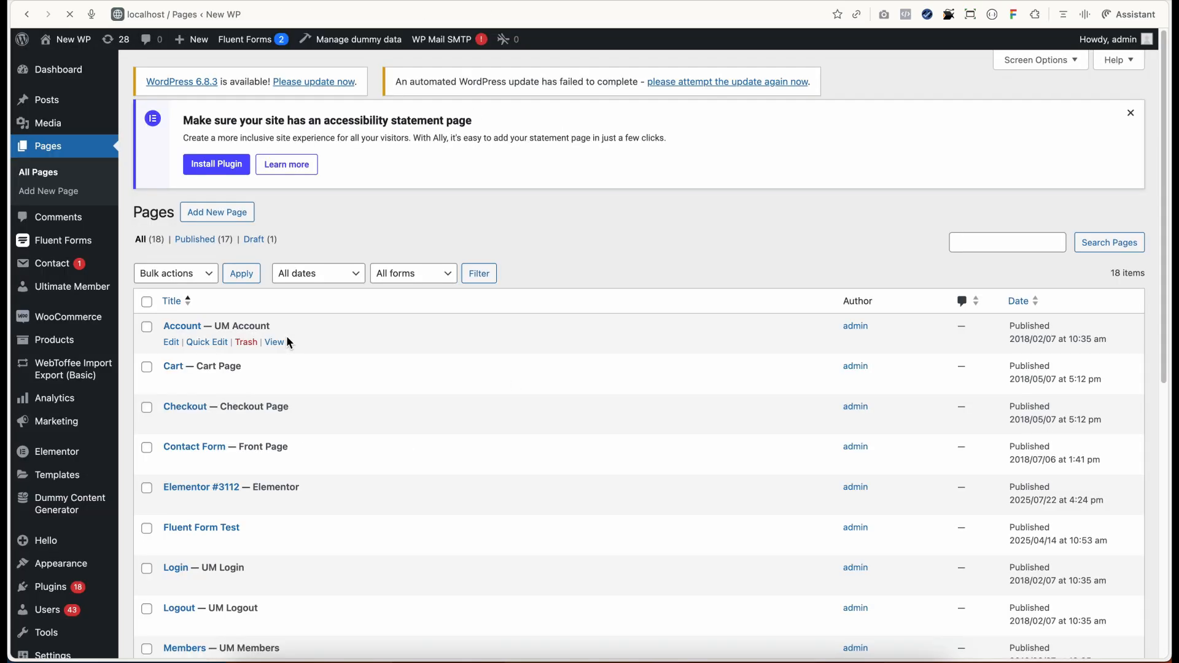
# - Open the "One time plan" for editing from the Ultimate Member plans
pyautogui.scroll(-5, 288, 491)
pyautogui.scroll(-3, 287, 492)
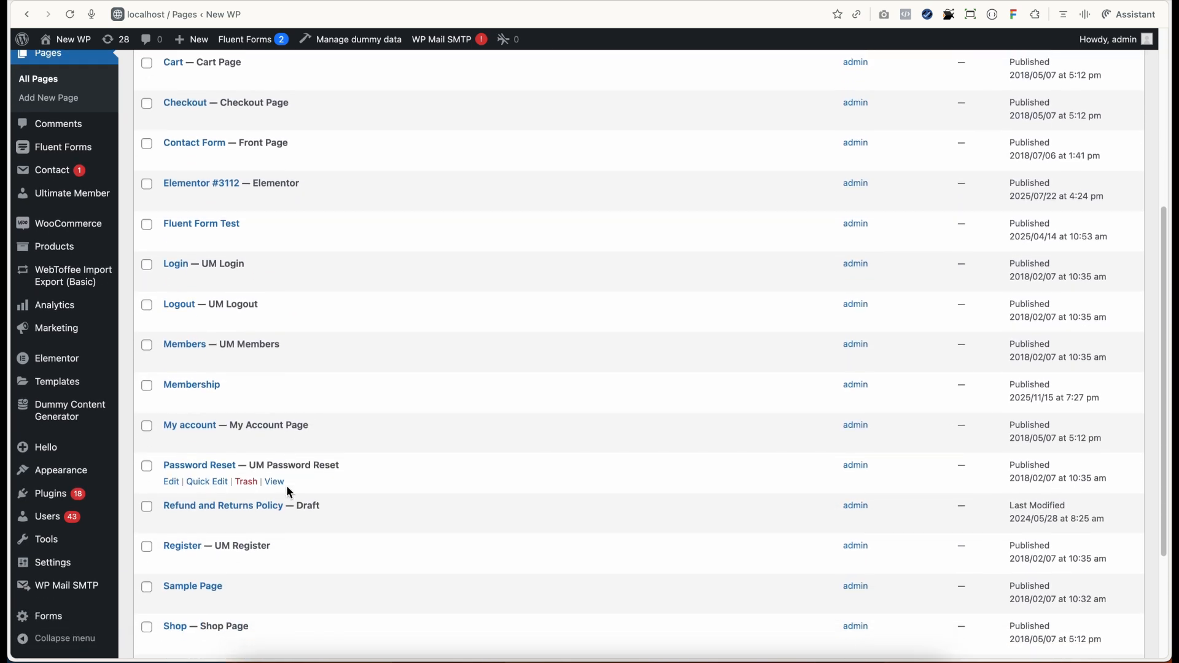
pyautogui.click(55, 199)
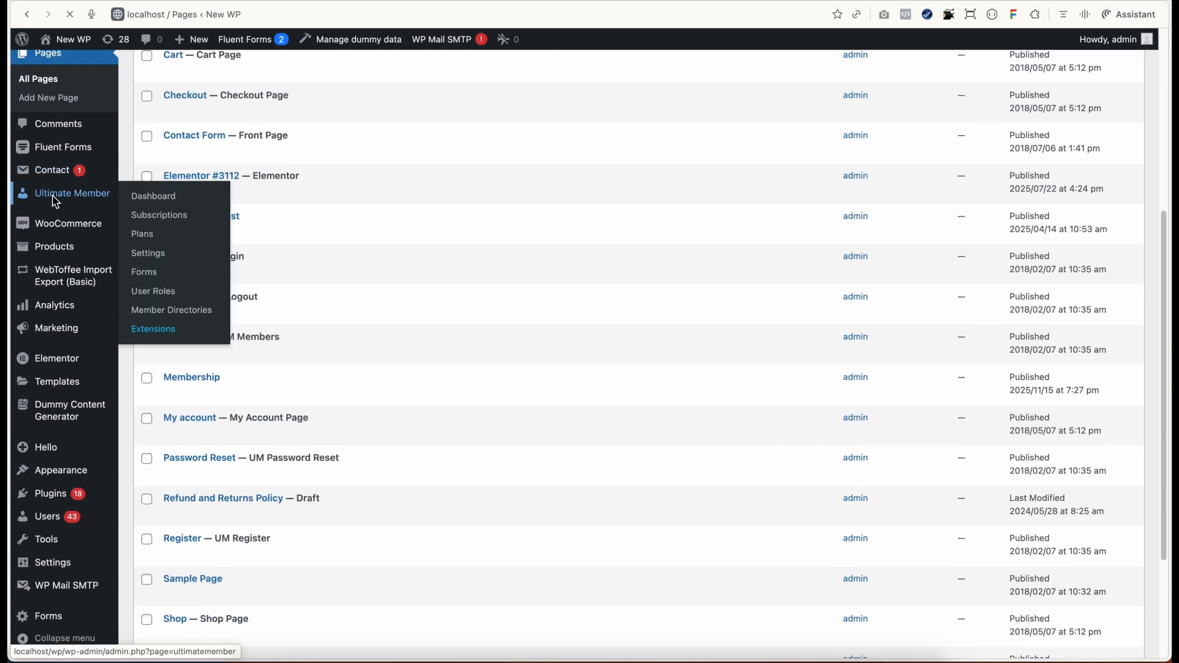
pyautogui.click(31, 303)
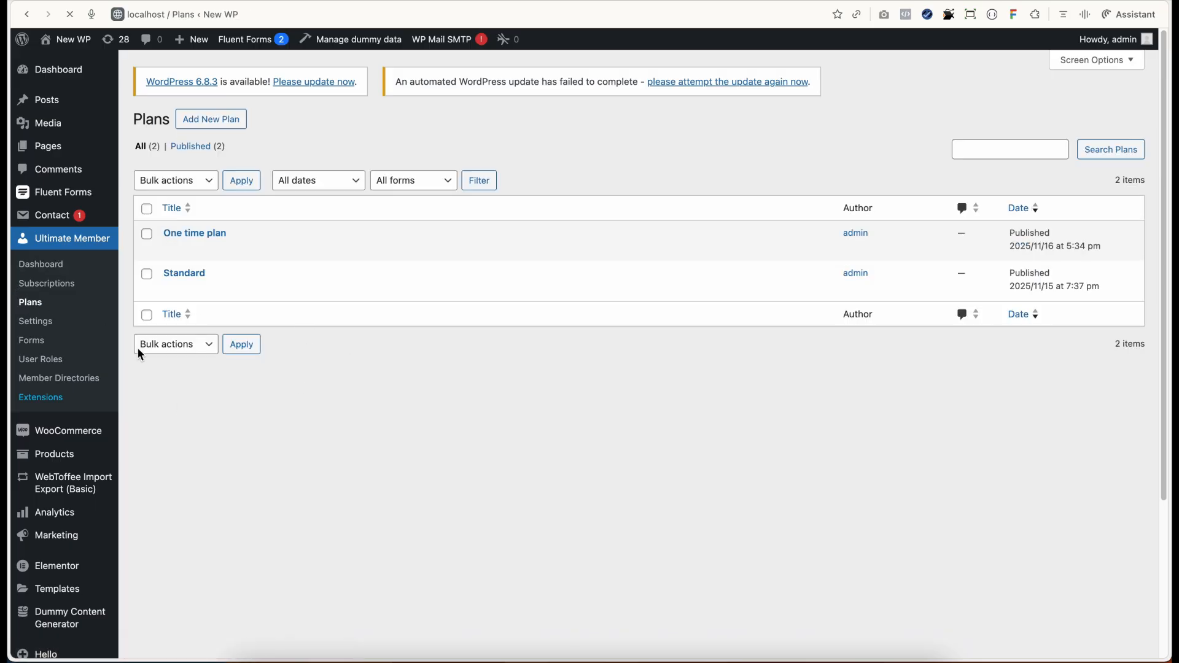
pyautogui.click(172, 250)
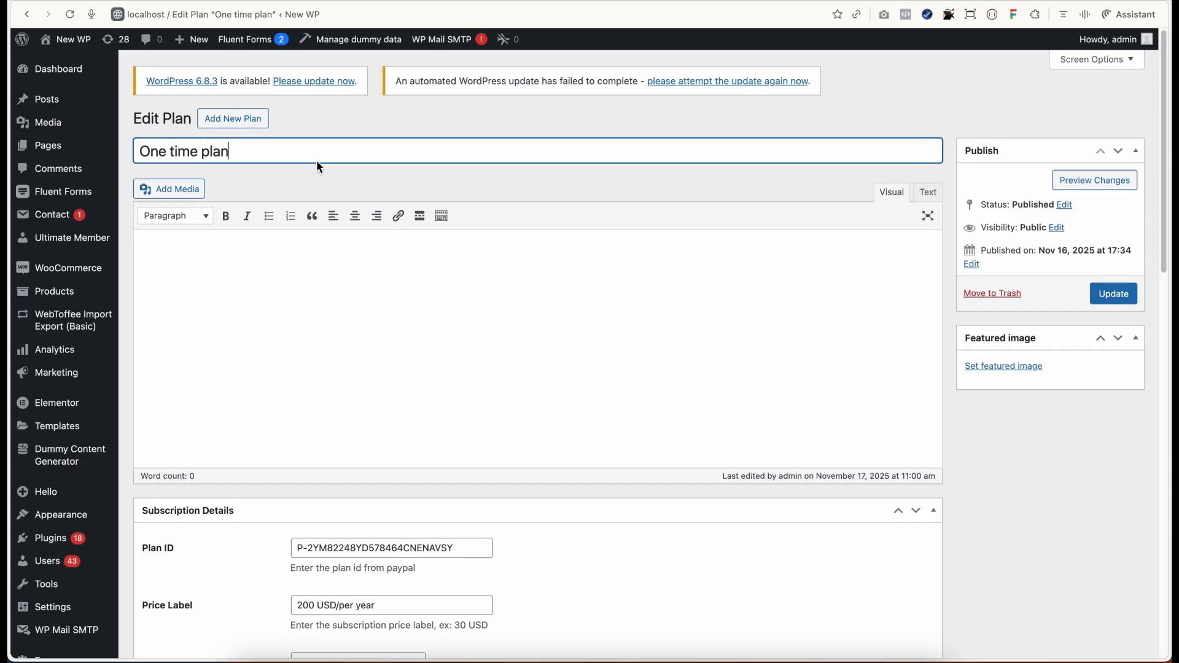
# - Examine the PayPal Plan ID field in the plan's Subscription Details
pyautogui.scroll(-5, 171, 197)
pyautogui.moveTo(461, 186); pyautogui.dragTo(268, 190)
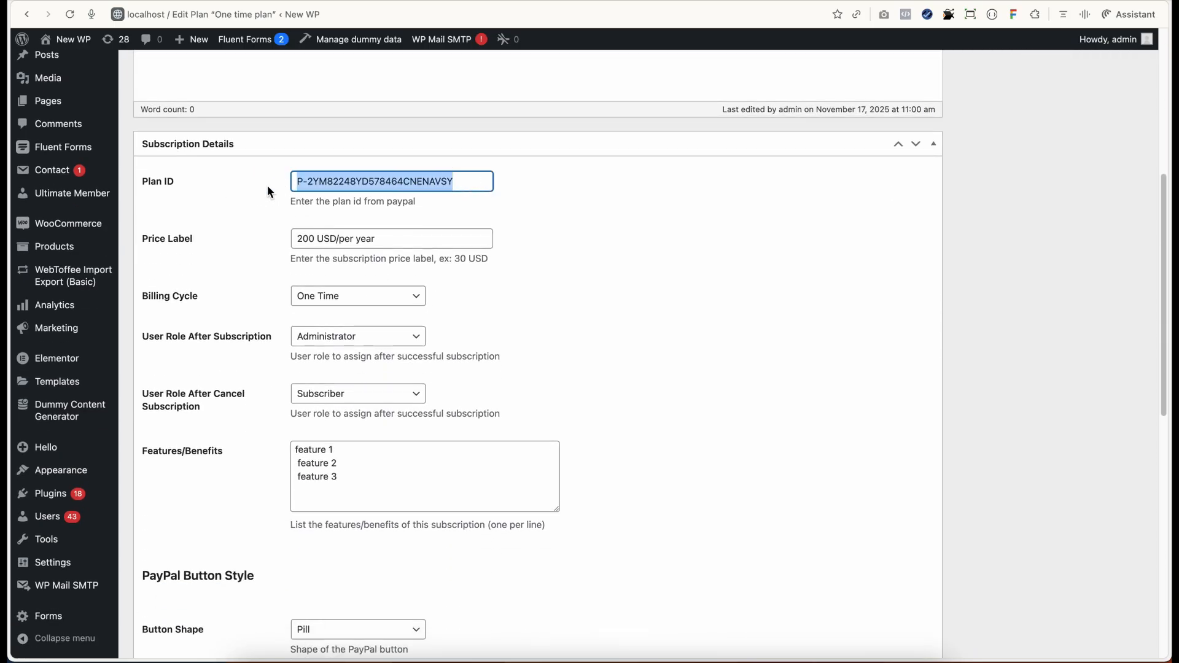
pyautogui.click(556, 229)
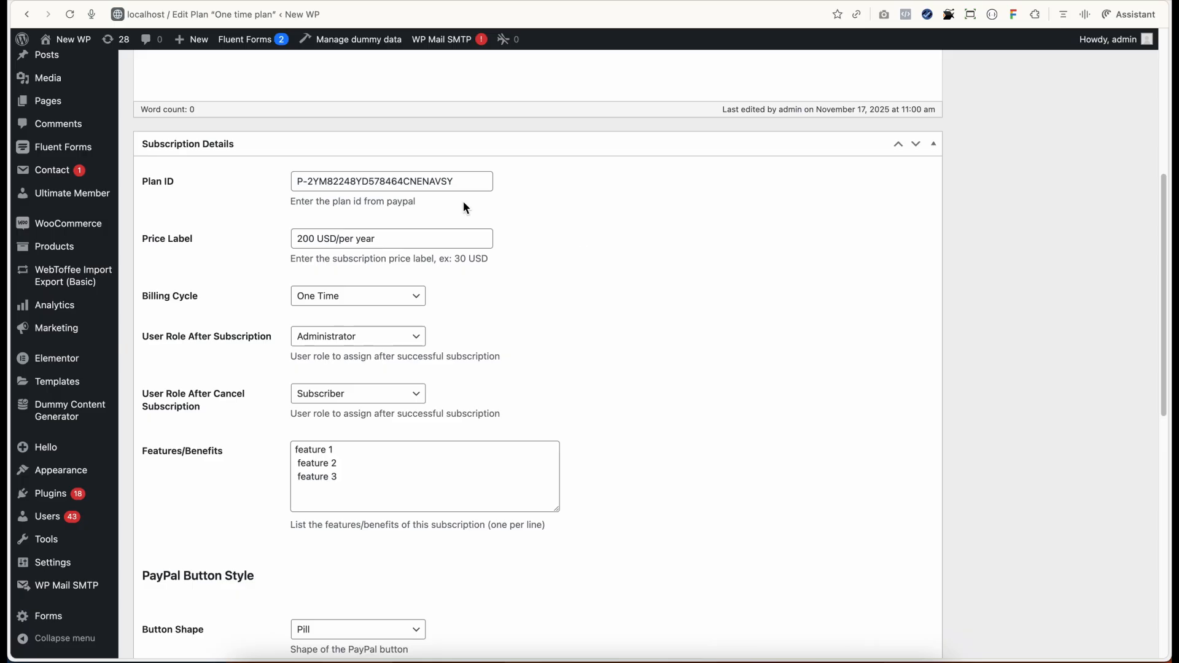
# - Examine the Plan ID and Price Label fields and the Billing Cycle options of the One time plan
pyautogui.moveTo(473, 183); pyautogui.dragTo(292, 188)
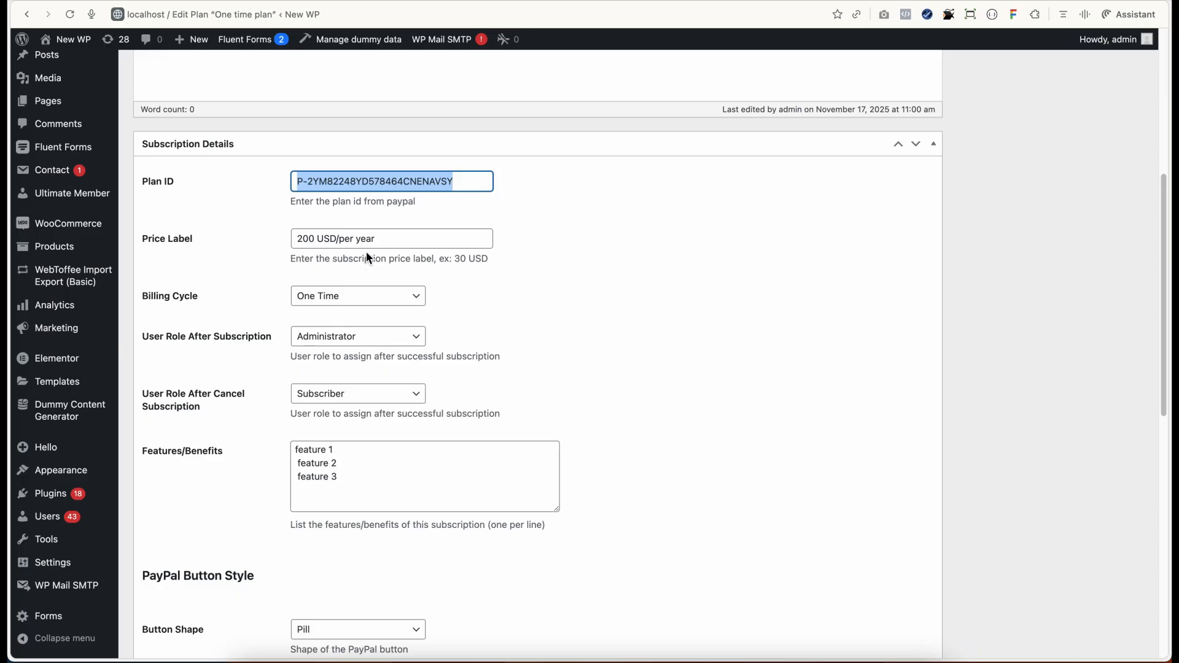
pyautogui.click(260, 244)
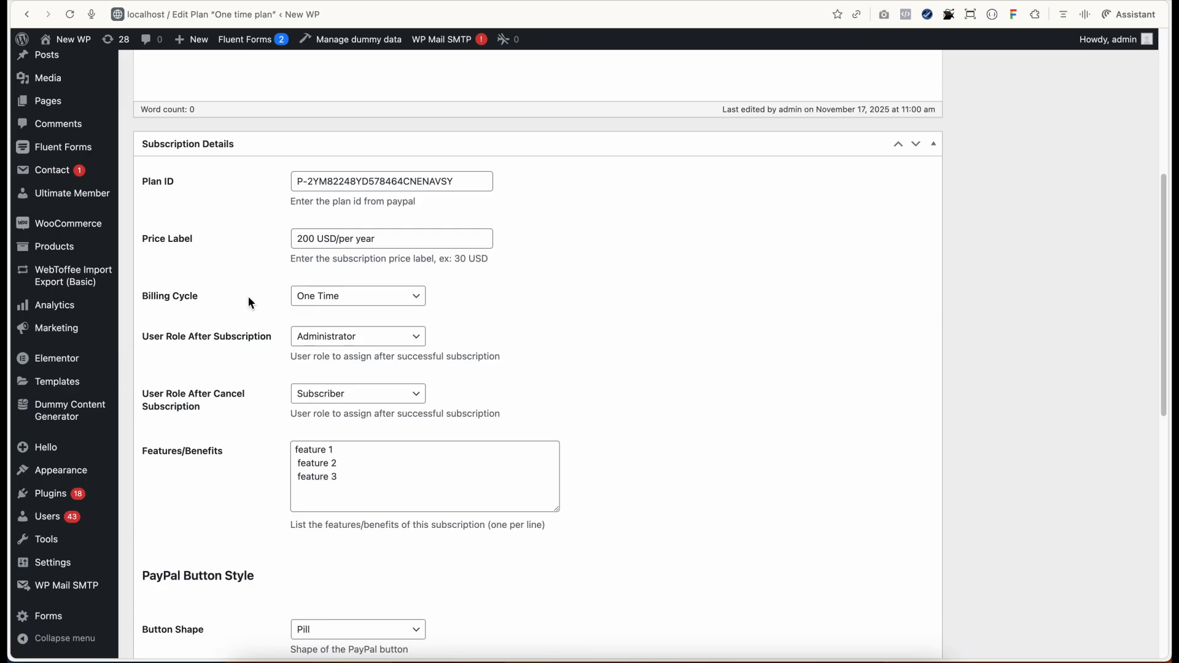
pyautogui.scroll(-1, 243, 340)
pyautogui.scroll(-1, 241, 337)
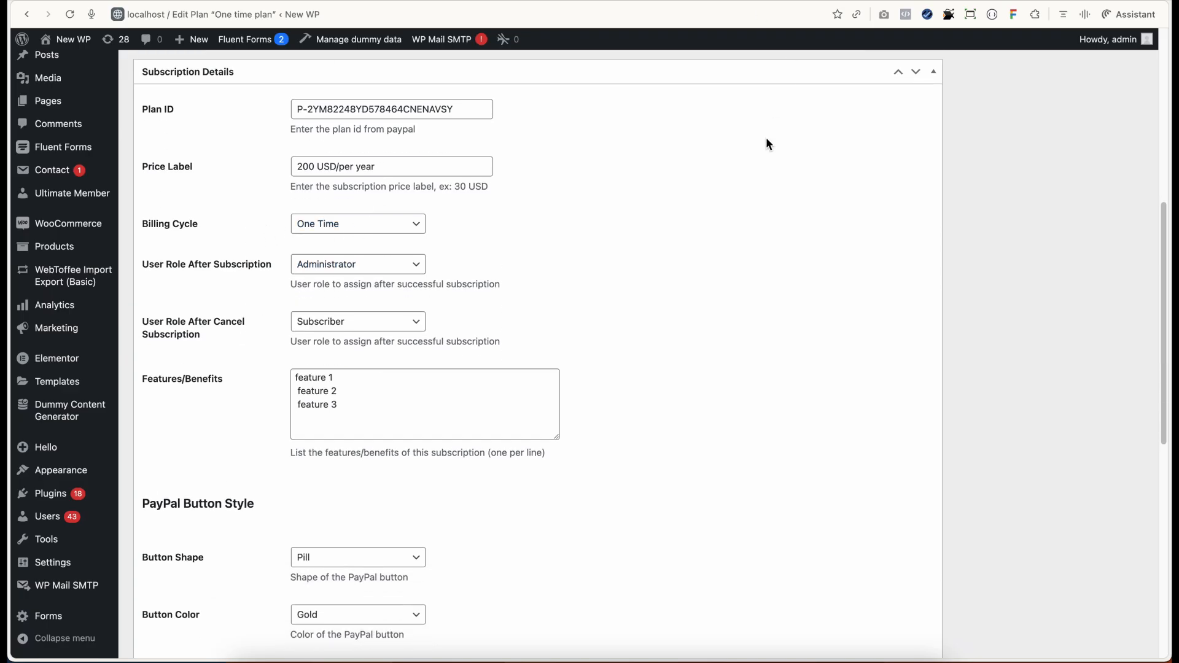
pyautogui.click(351, 225)
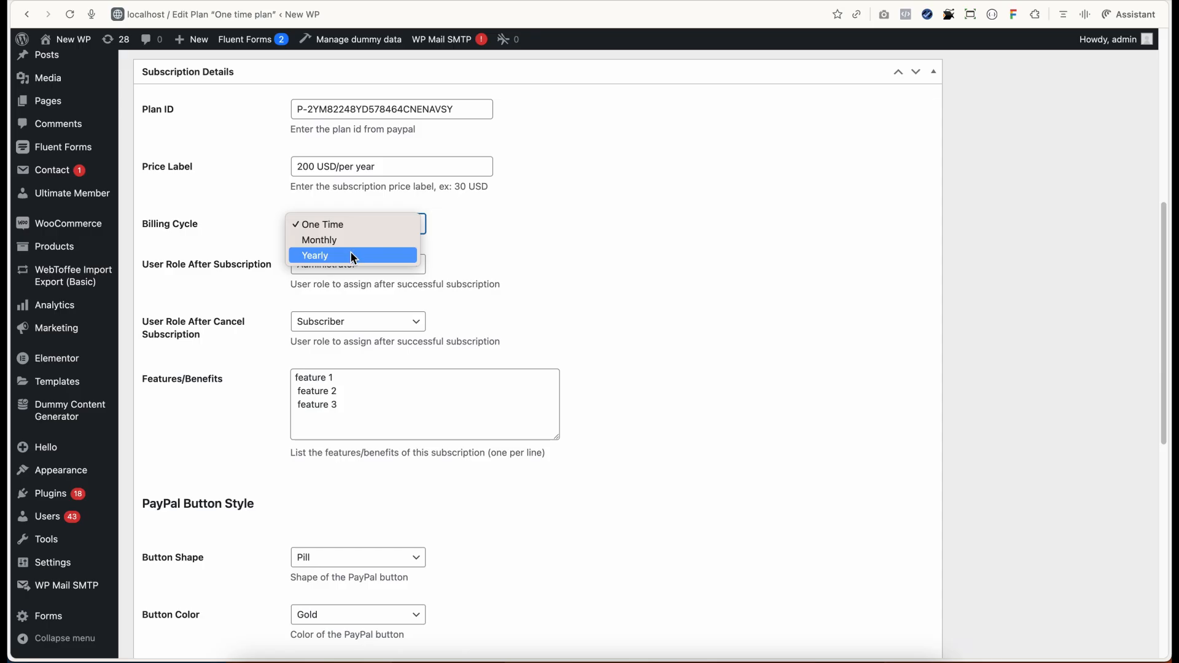
pyautogui.click(579, 243)
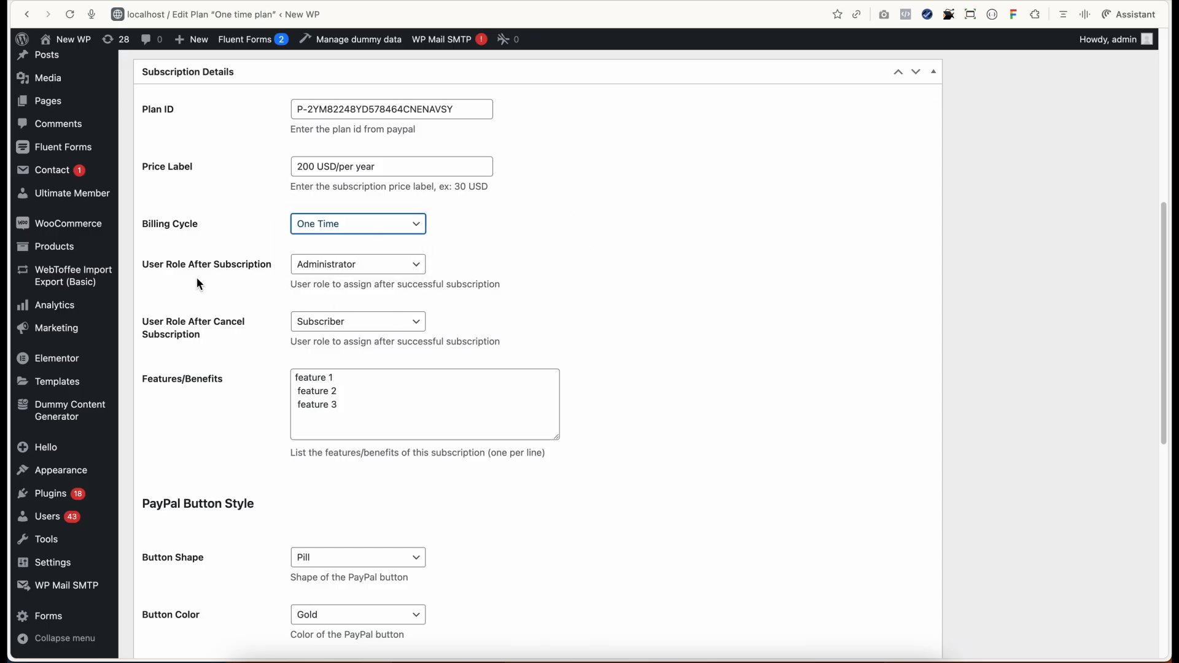
# - Examine the plan title and the roles available for User Role After Subscription
pyautogui.moveTo(140, 267); pyautogui.dragTo(270, 266)
pyautogui.click(264, 287)
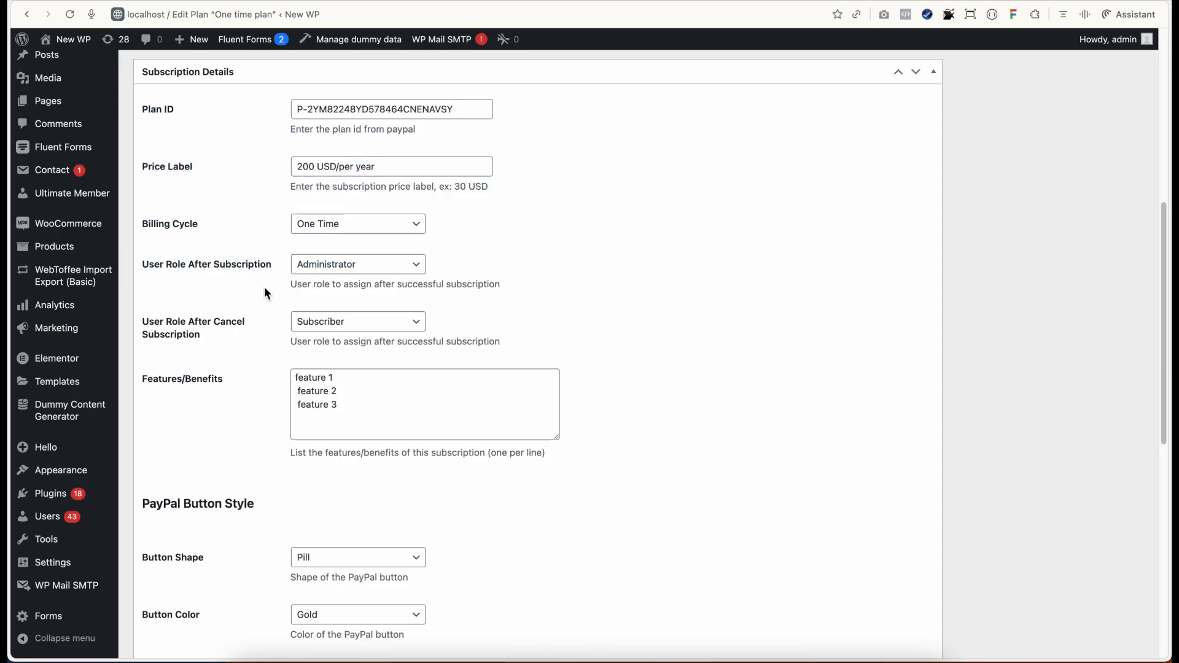
pyautogui.scroll(4, 264, 287)
pyautogui.scroll(3, 266, 293)
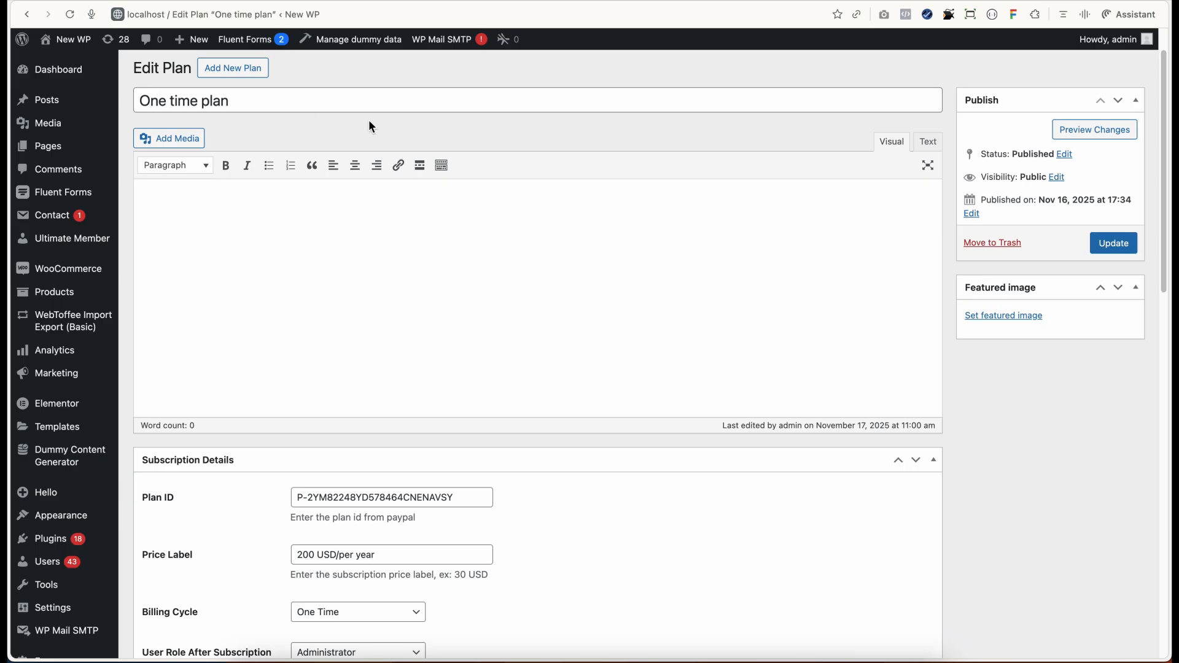
pyautogui.click(142, 102)
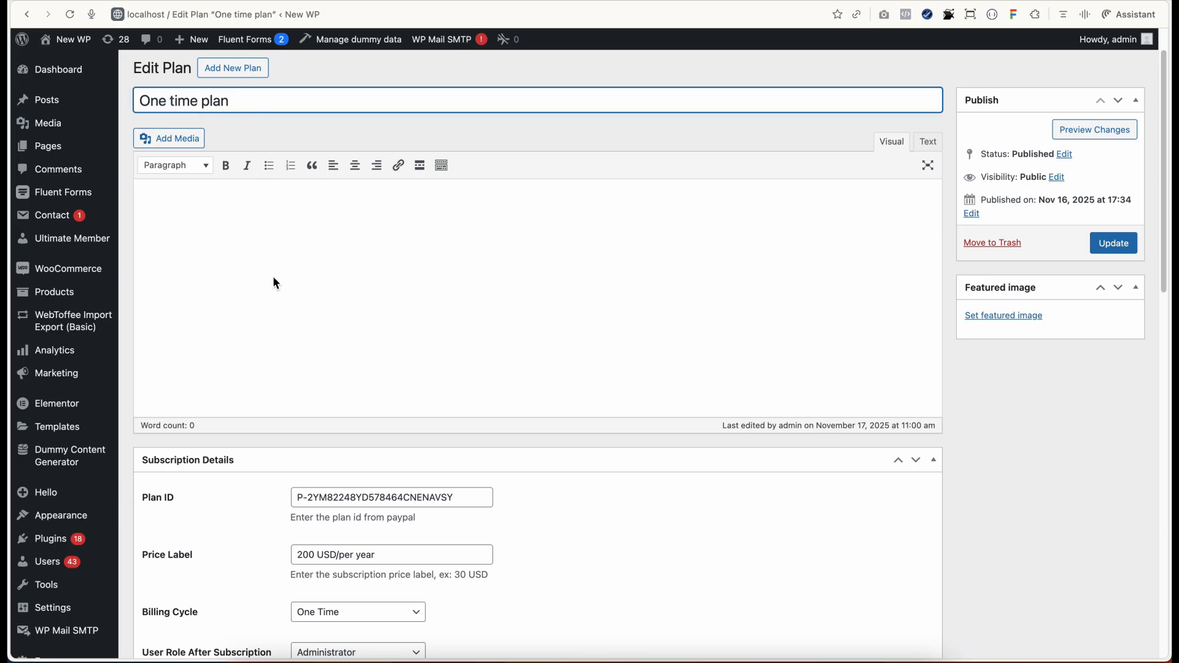
pyautogui.scroll(-5, 273, 282)
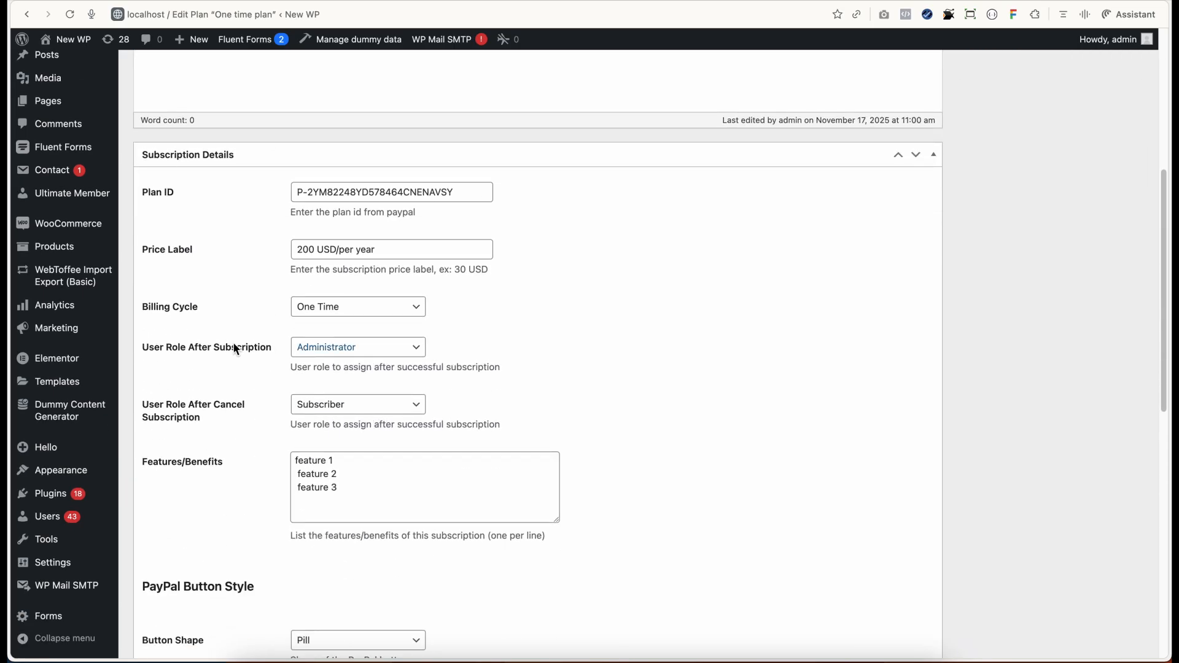
pyautogui.click(369, 347)
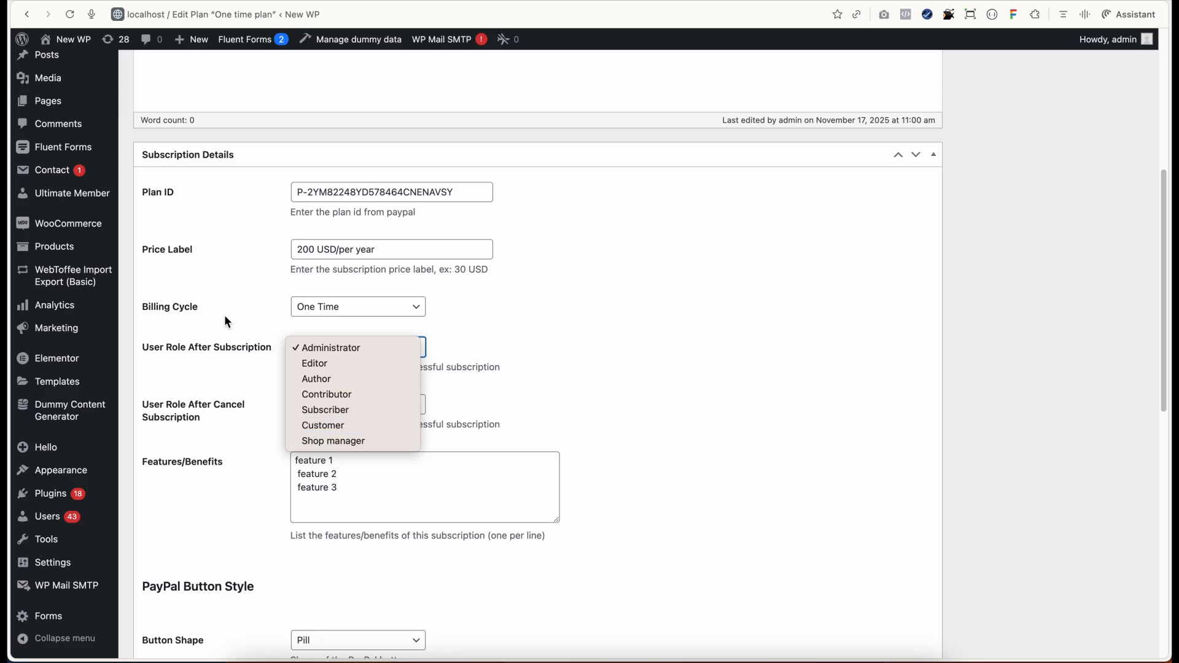
pyautogui.click(204, 386)
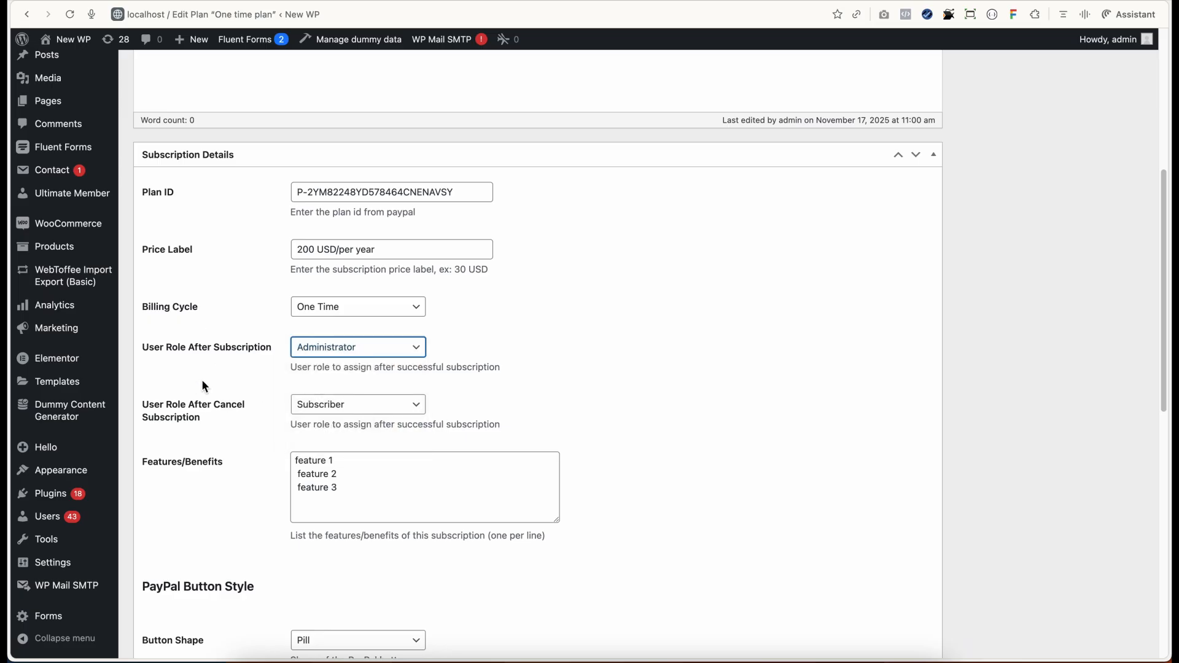
# - Examine the roles available for User Role After Cancel Subscription and the plan's Features/Benefits list
pyautogui.scroll(-2, 205, 385)
pyautogui.scroll(-1, 203, 381)
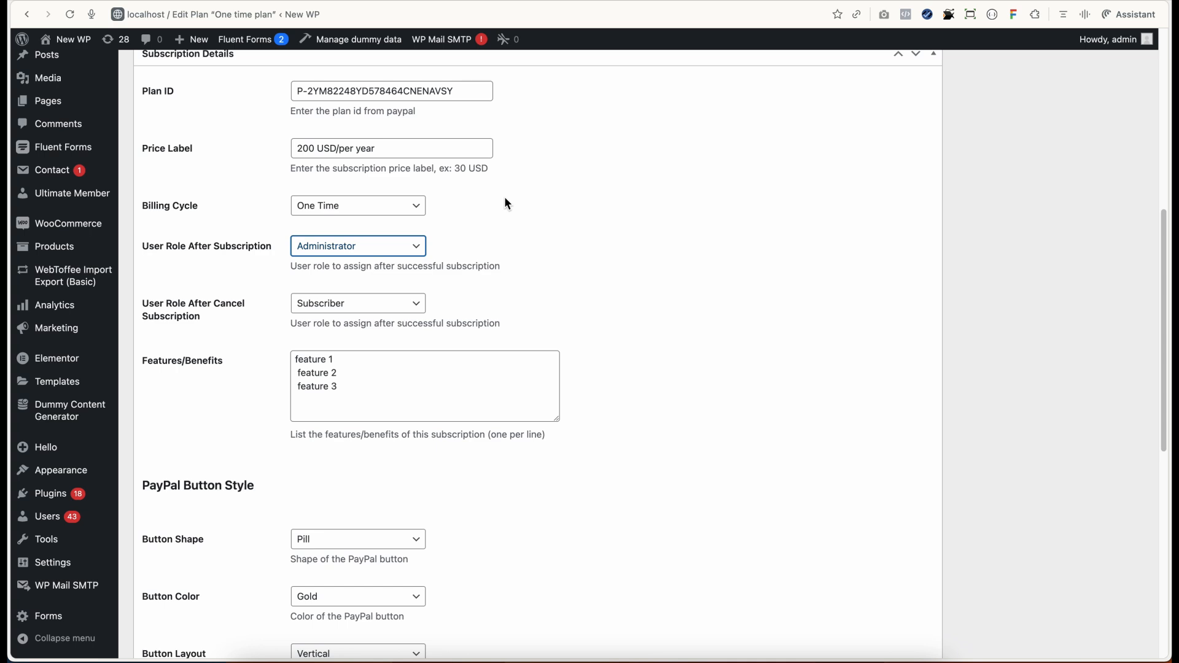
pyautogui.click(498, 280)
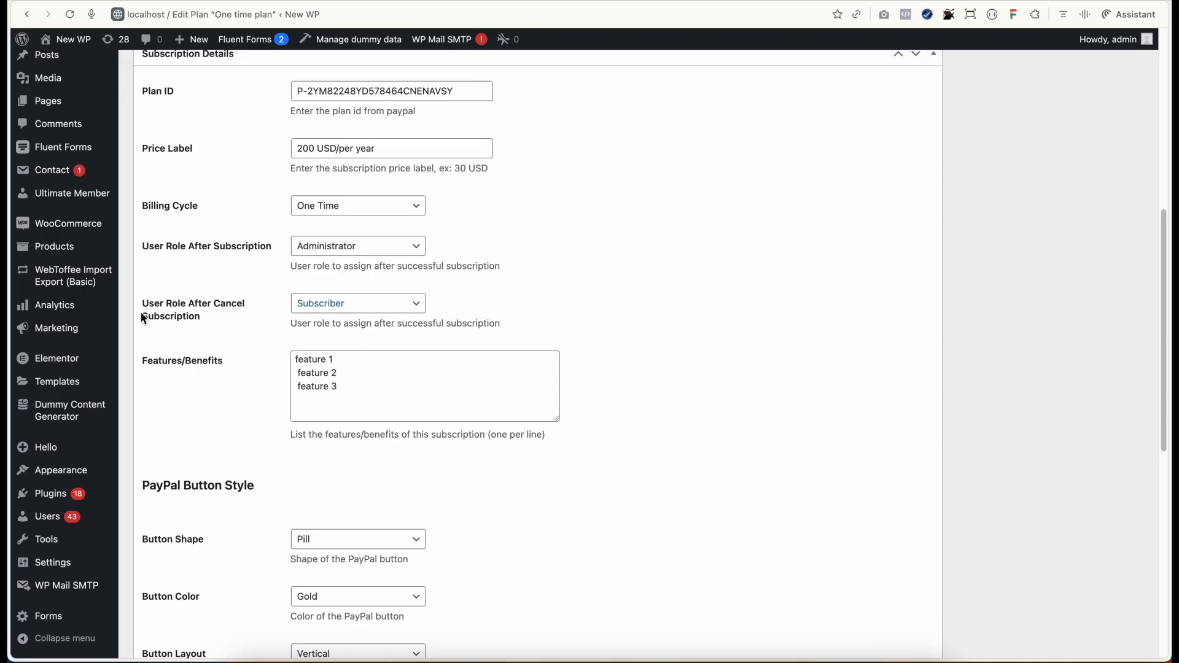
pyautogui.moveTo(143, 304); pyautogui.dragTo(205, 322)
pyautogui.click(312, 307)
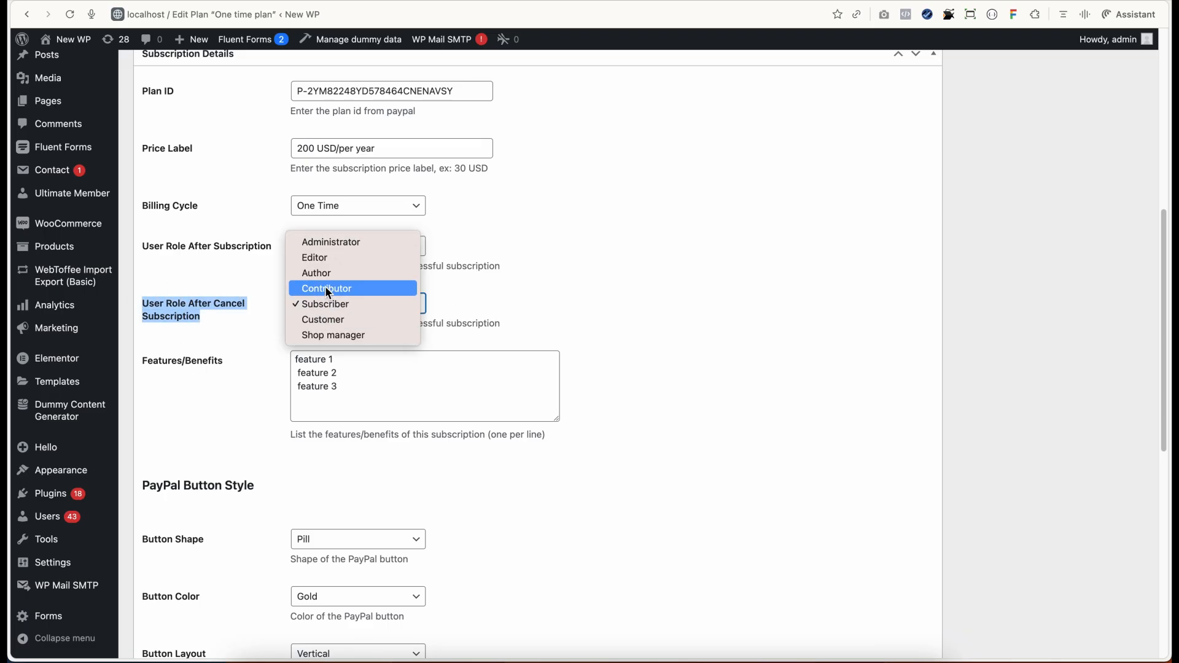
pyautogui.click(527, 314)
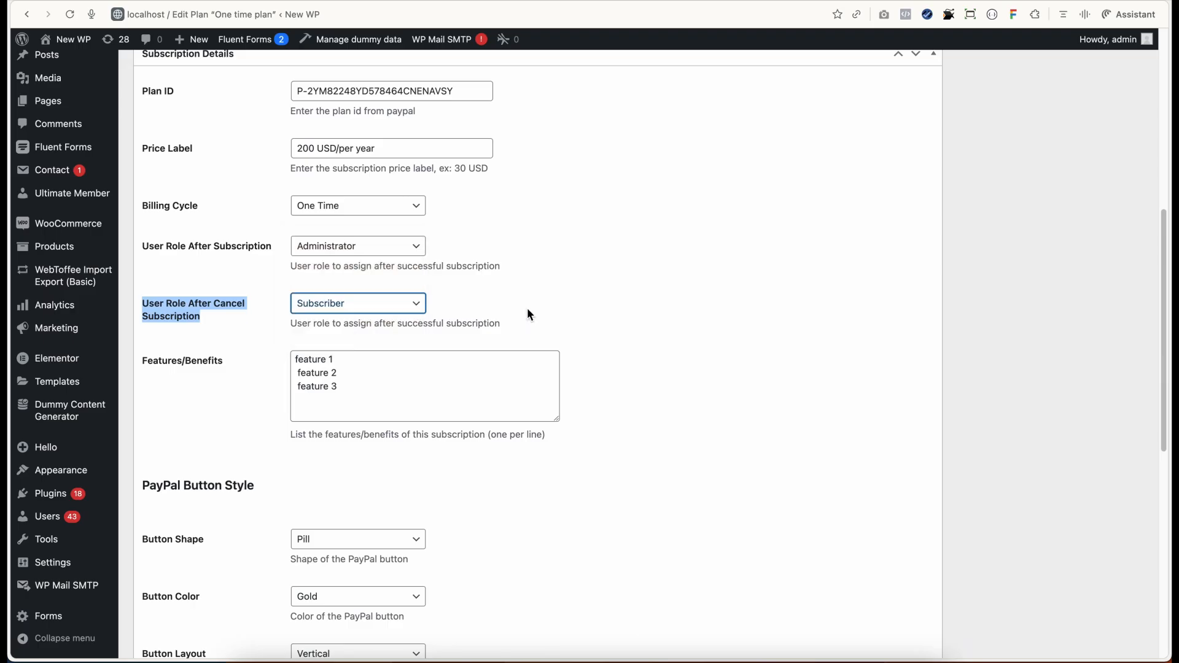
pyautogui.scroll(-3, 527, 310)
pyautogui.moveTo(337, 259); pyautogui.dragTo(261, 232)
pyautogui.click(253, 316)
# - Try entering sample text in the plan's content editor
pyautogui.scroll(10, 253, 316)
pyautogui.click(228, 289)
pyautogui.write('mmmmmm')
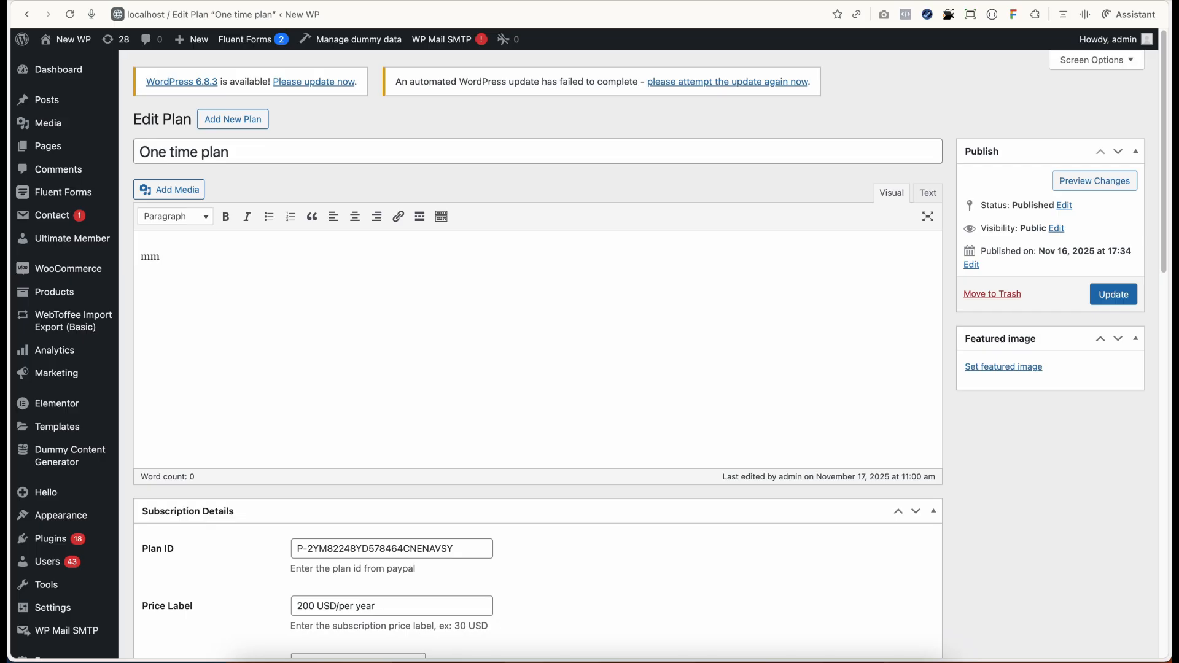
# - Examine the plan's PayPal Button Style settings, including the available Button Color options
pyautogui.scroll(-10, 246, 402)
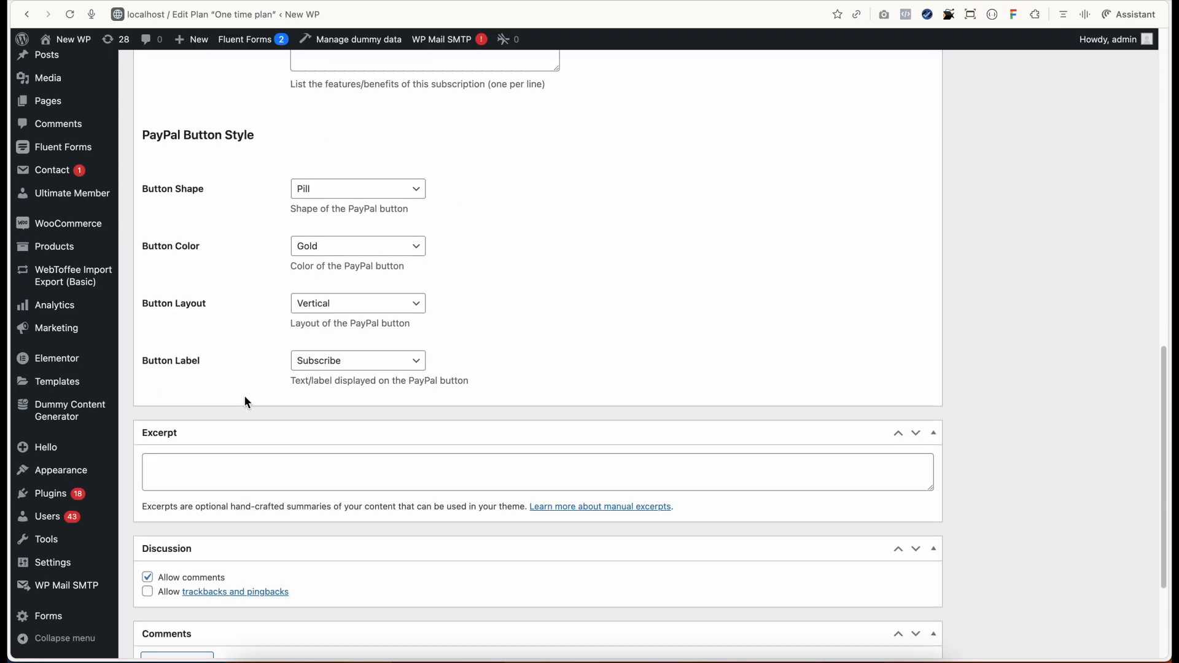
pyautogui.scroll(3, 495, 183)
pyautogui.click(154, 213)
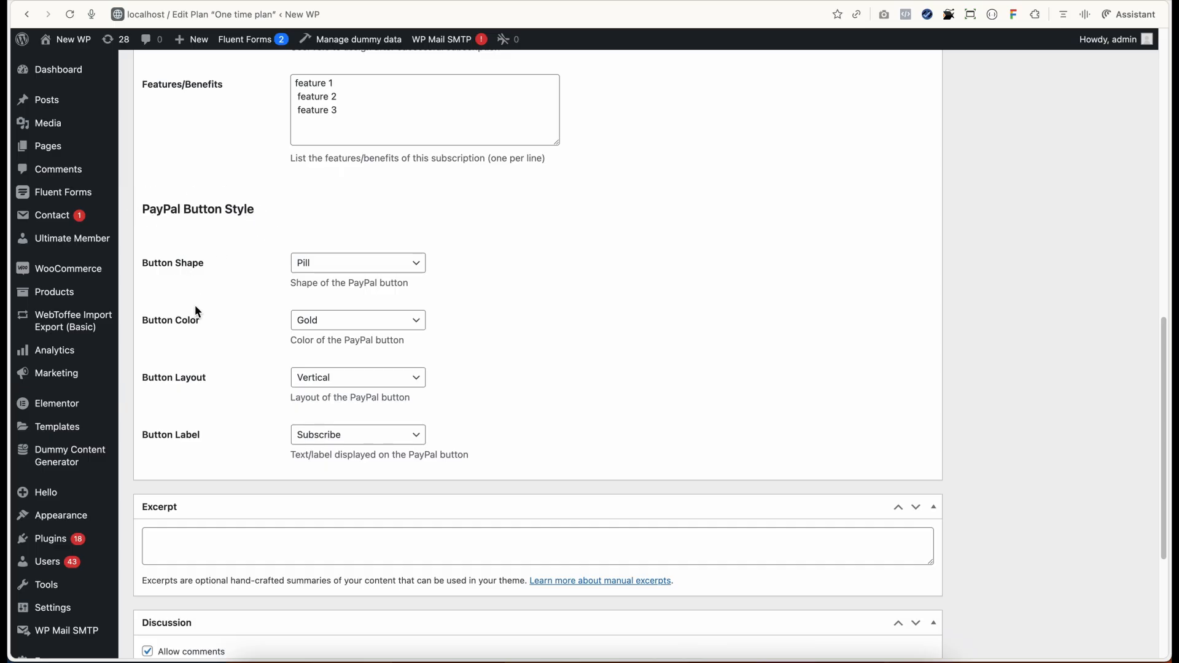
pyautogui.scroll(15, 205, 461)
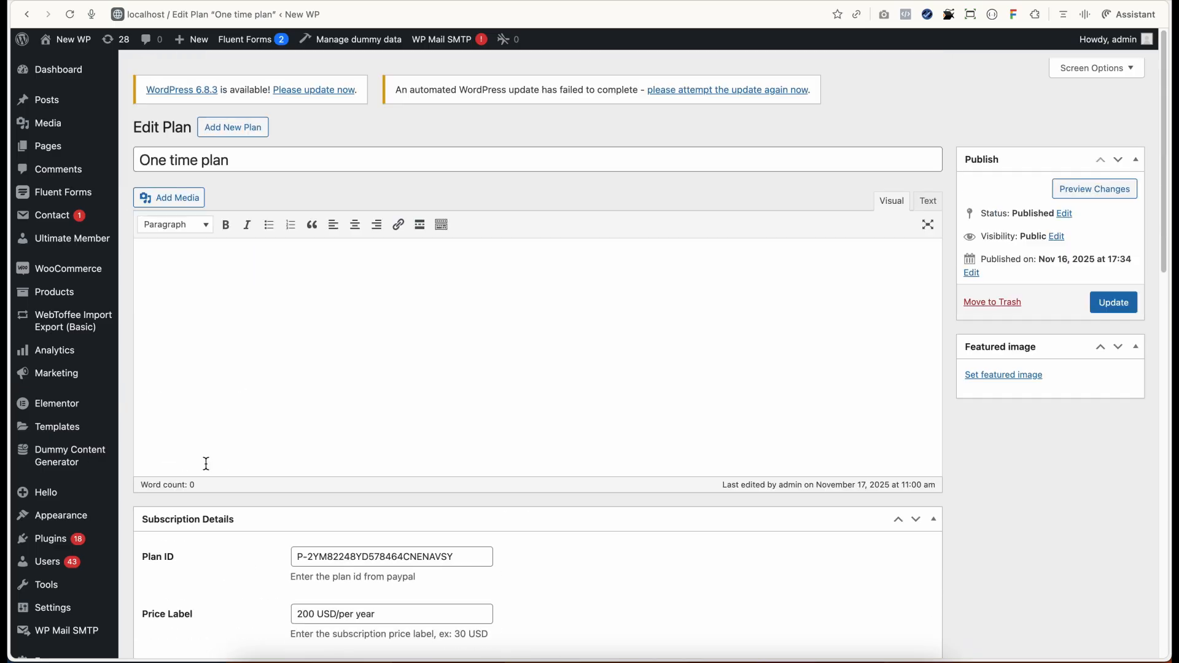
pyautogui.scroll(-5, 204, 461)
pyautogui.scroll(-10, 204, 461)
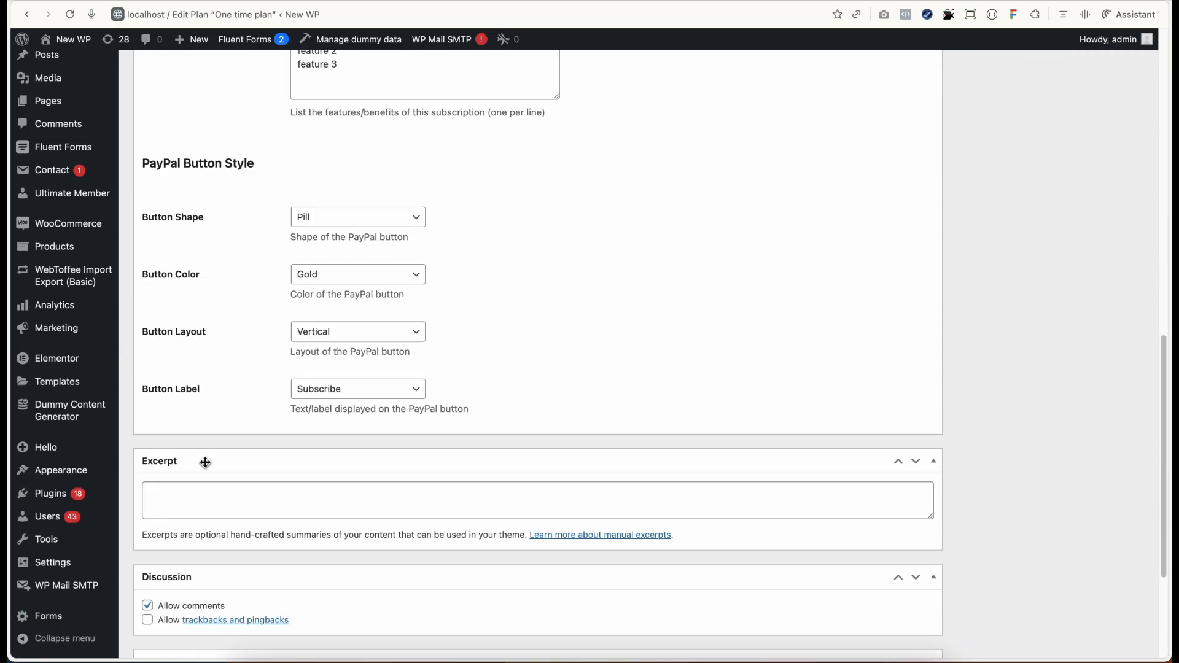
pyautogui.scroll(3, 318, 264)
pyautogui.click(327, 261)
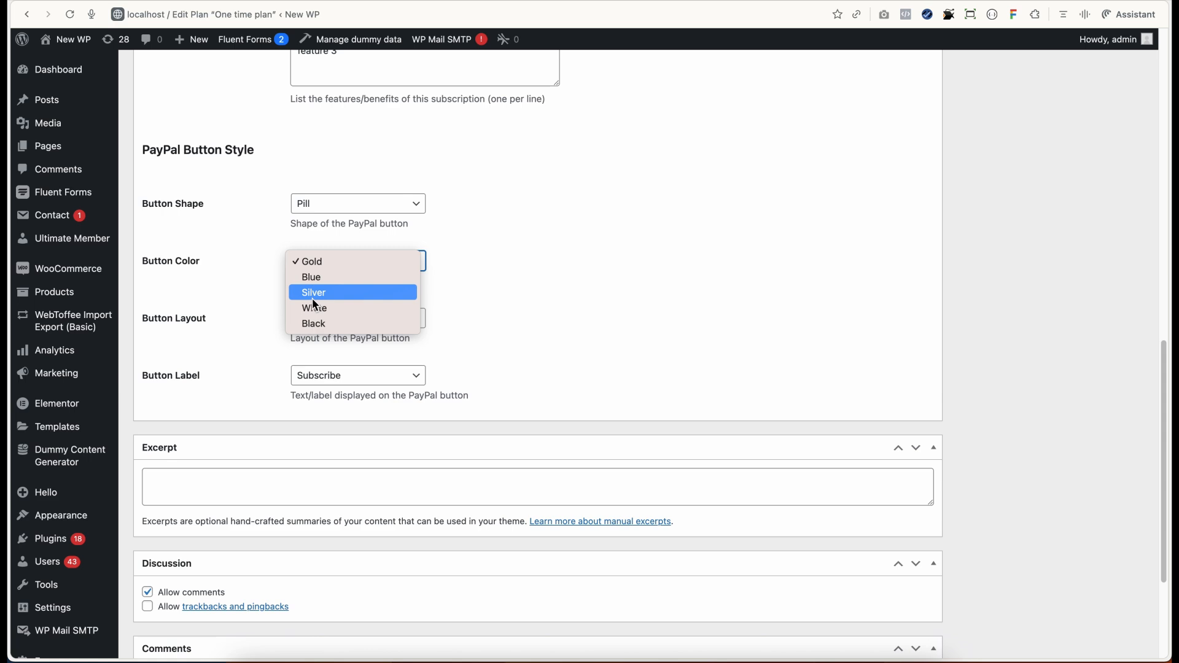
pyautogui.click(254, 277)
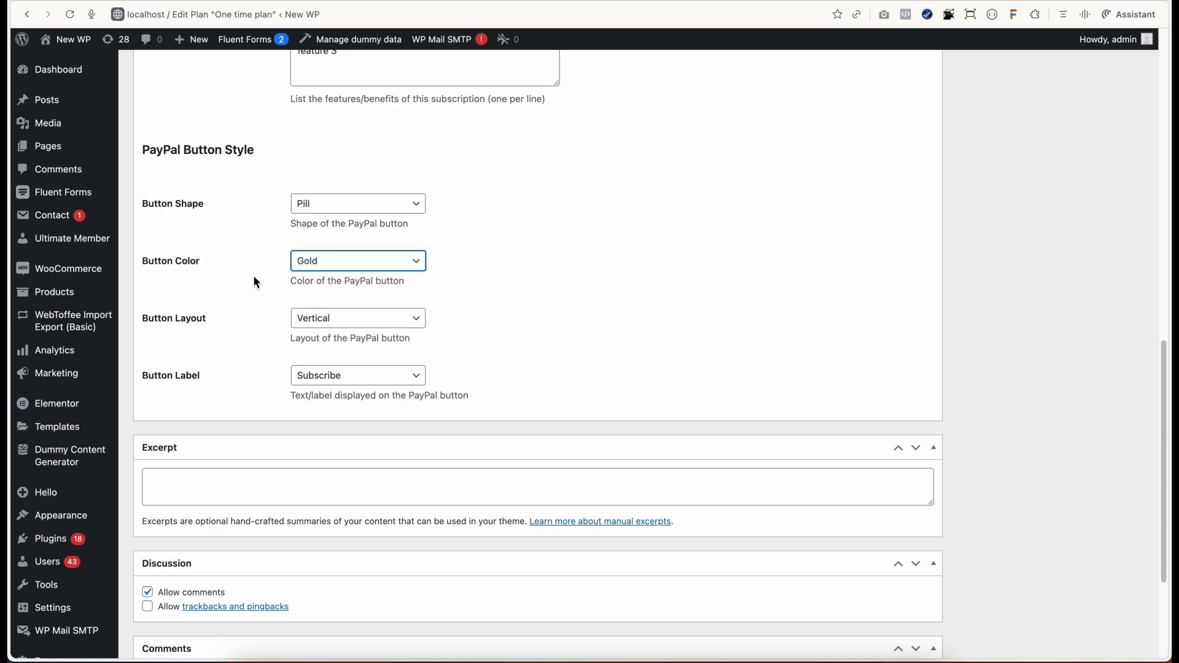
# - Open the site's front page at localhost/wp/ in a new incognito window
pyautogui.click(1064, 14)
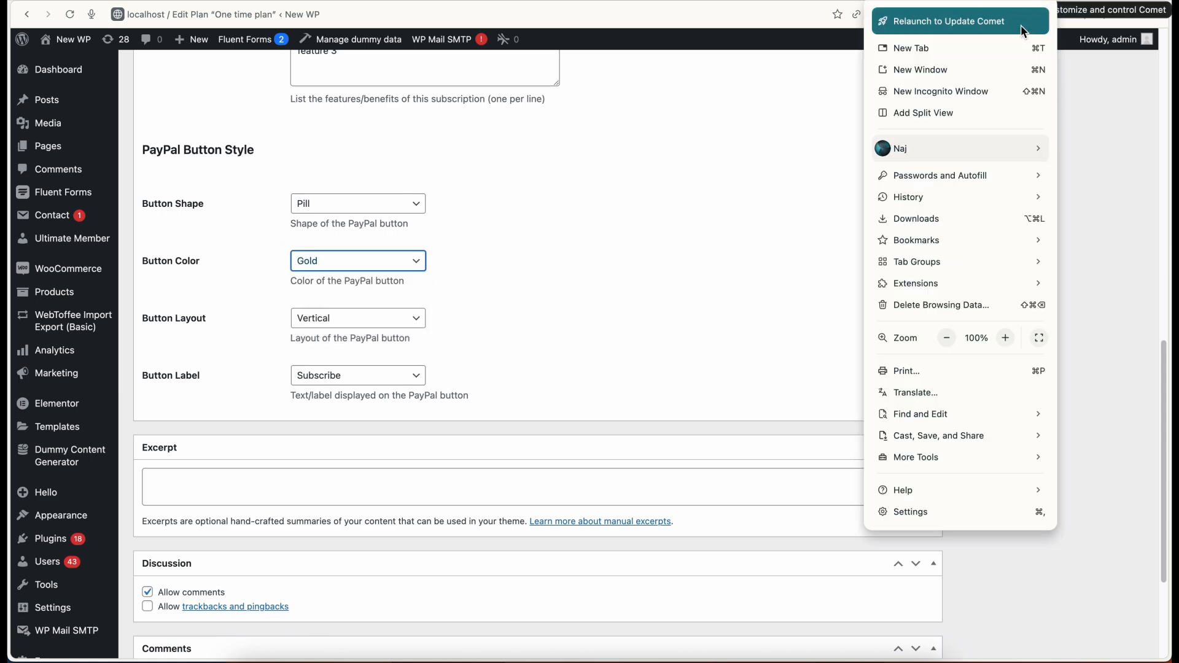
pyautogui.click(987, 92)
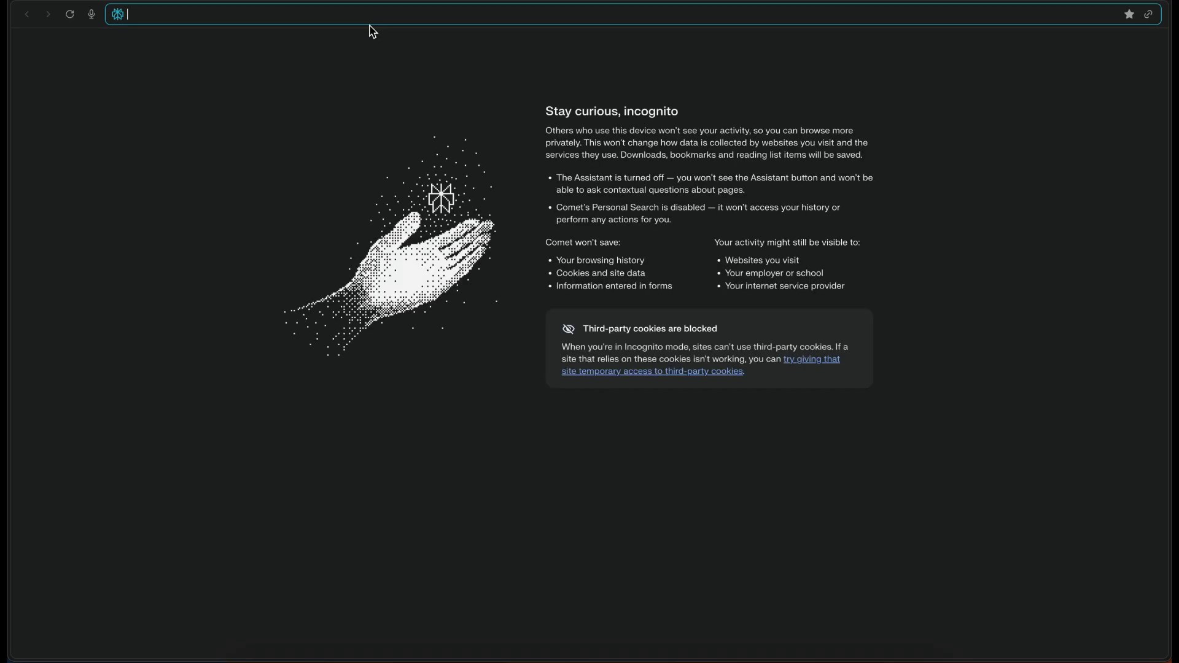
pyautogui.write('localhost/wp/wp-admin/')
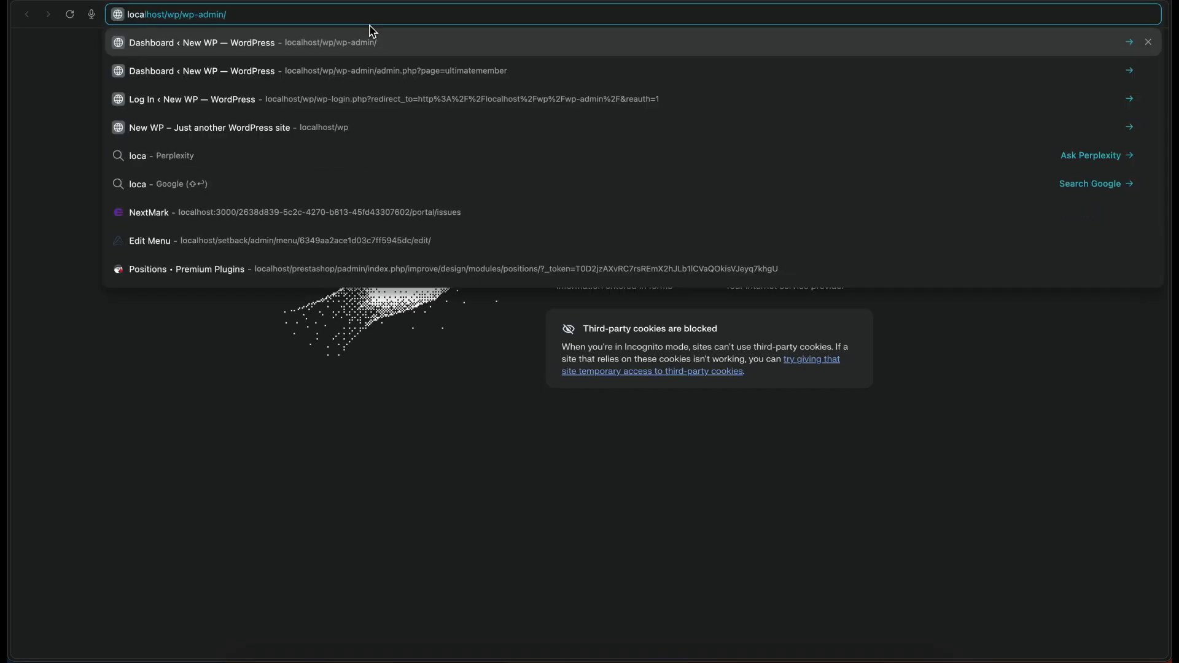
pyautogui.press('BackSpace')
pyautogui.press('BackSpace')
pyautogui.press('BackSpace')
pyautogui.press('BackSpace')
pyautogui.press('BackSpace')
pyautogui.press('BackSpace')
pyautogui.press('BackSpace')
pyautogui.press('BackSpace')
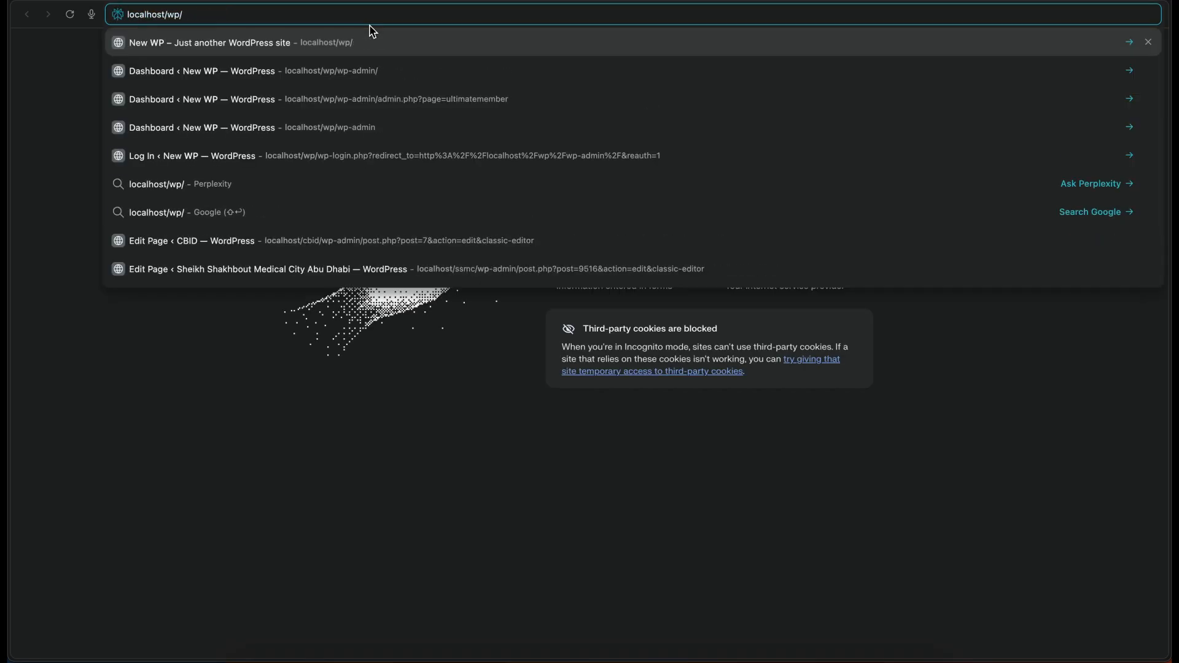
pyautogui.press('Return')
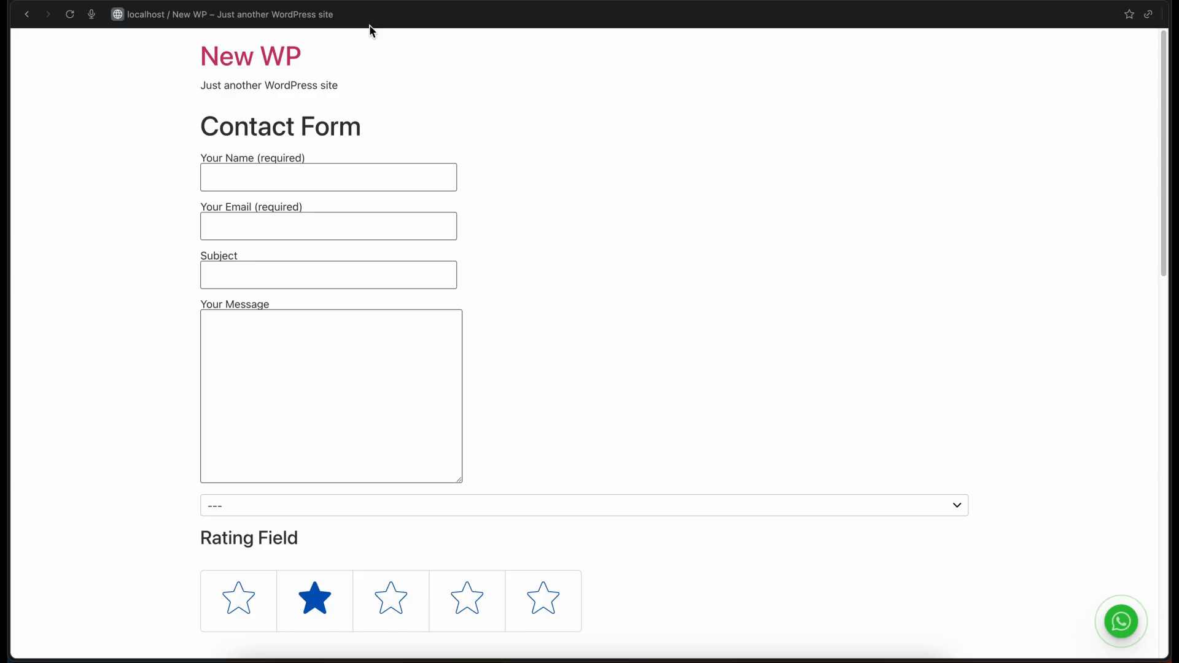
# - Open the site's login page and sign in with the test account by entering its password
pyautogui.click(329, 18)
pyautogui.write('login')
pyautogui.press('Return')
pyautogui.write('•••••••')
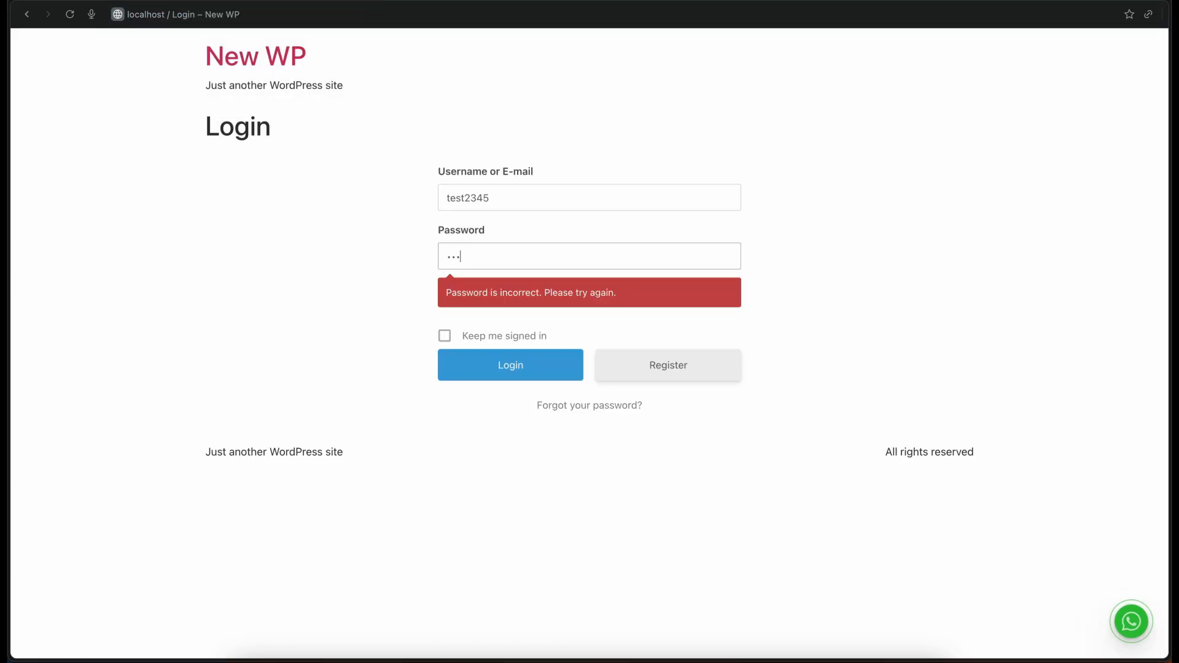
pyautogui.click(488, 361)
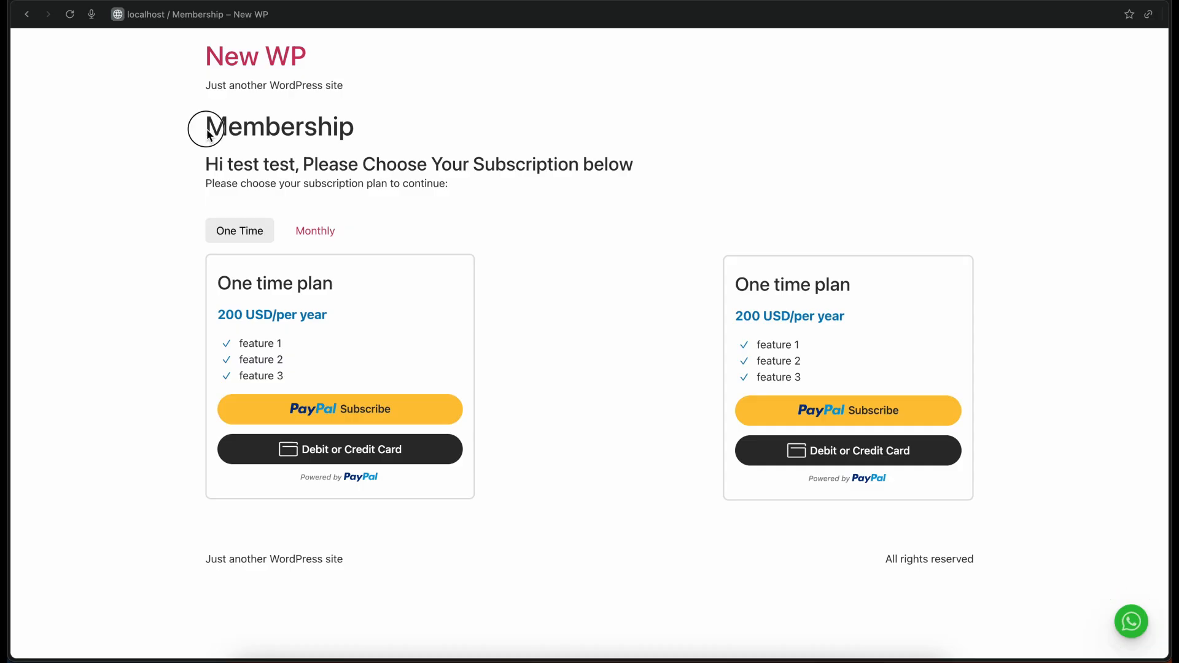
# - Examine the One Time and Monthly subscription plans offered on the Membership page
pyautogui.moveTo(202, 127); pyautogui.dragTo(376, 128)
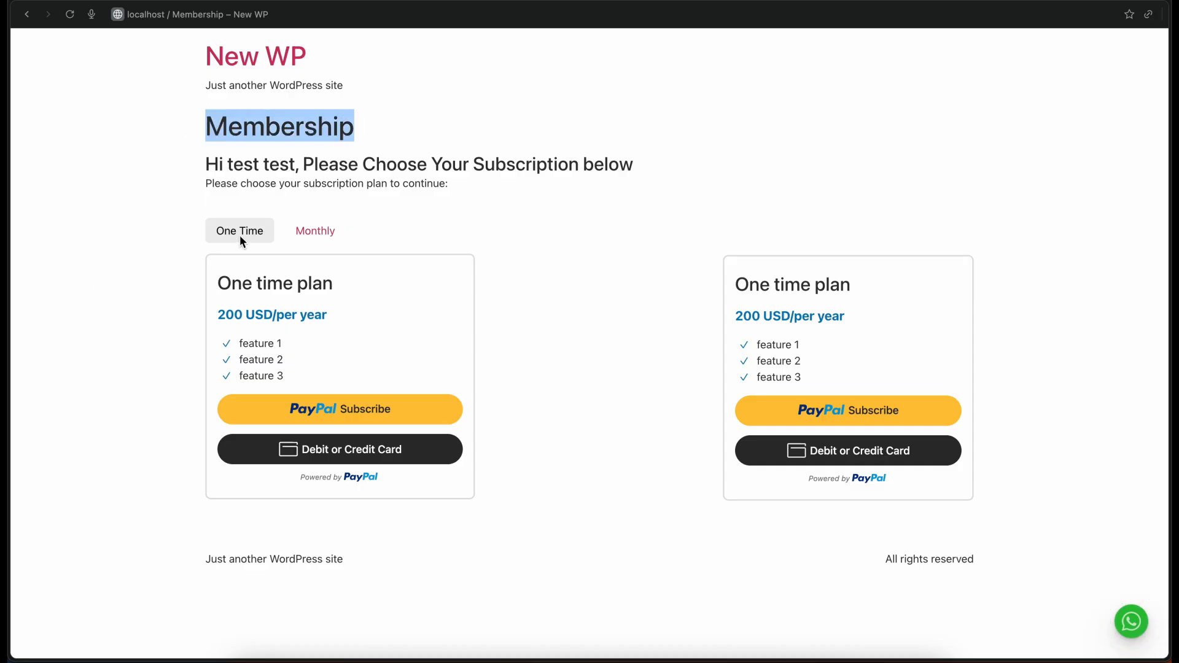
pyautogui.click(307, 229)
pyautogui.click(310, 231)
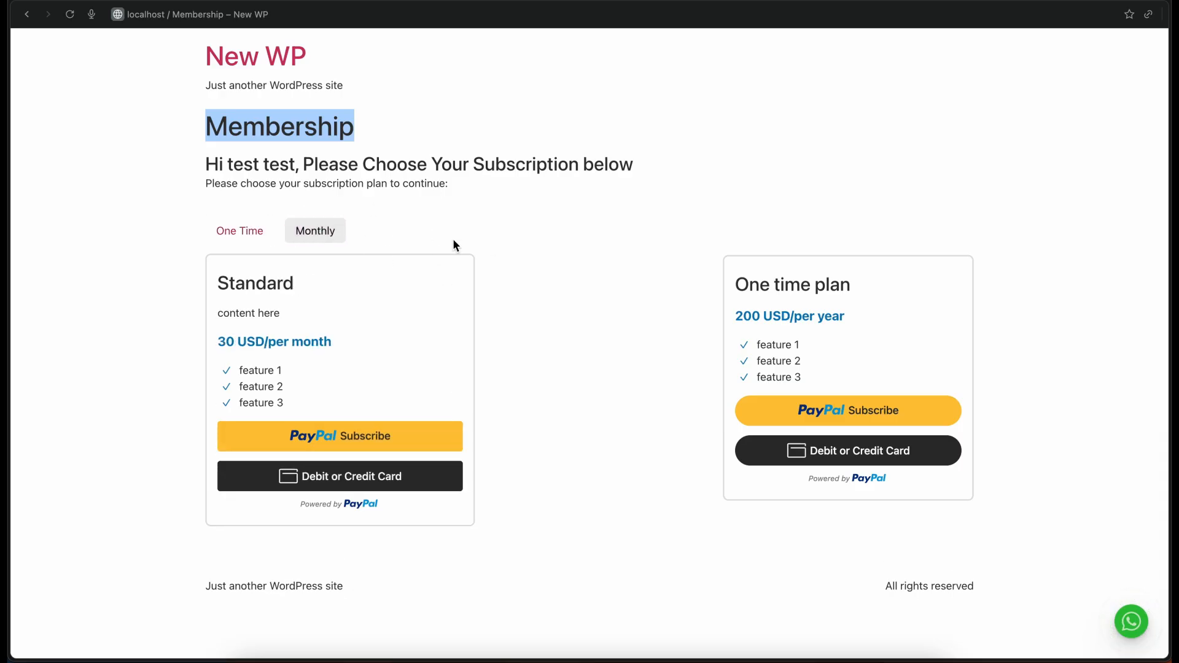
pyautogui.click(221, 234)
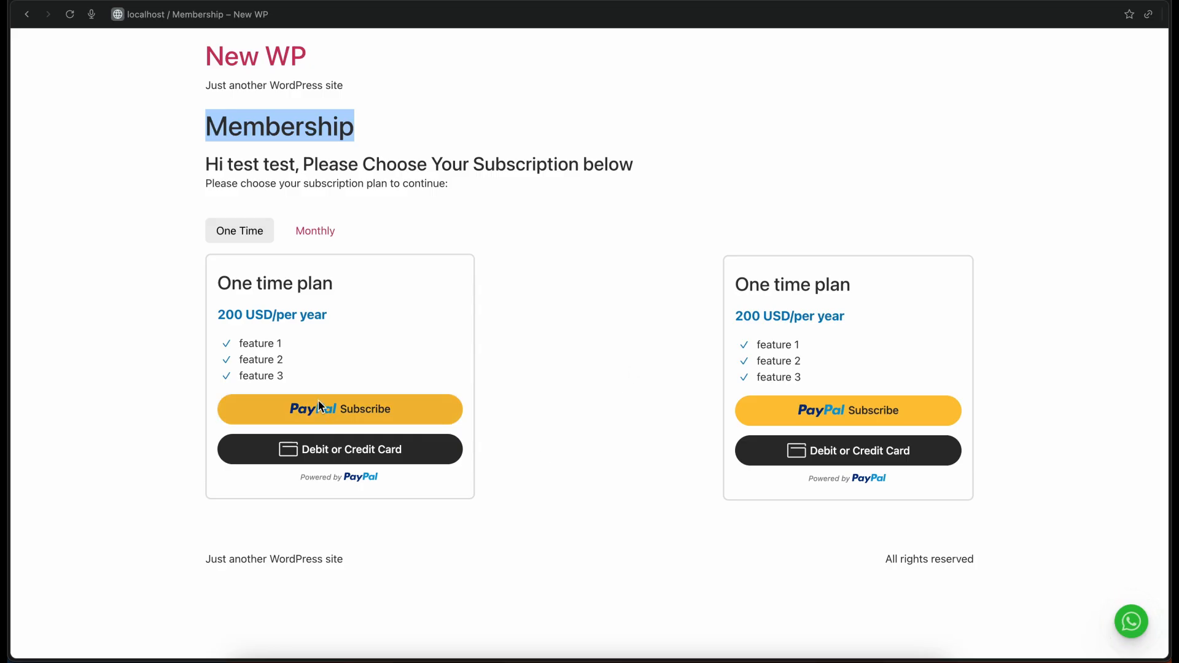
# - Compare the plan's PayPal Button Style settings with the subscribe buttons shown on the Membership page
pyautogui.press('super+grave')
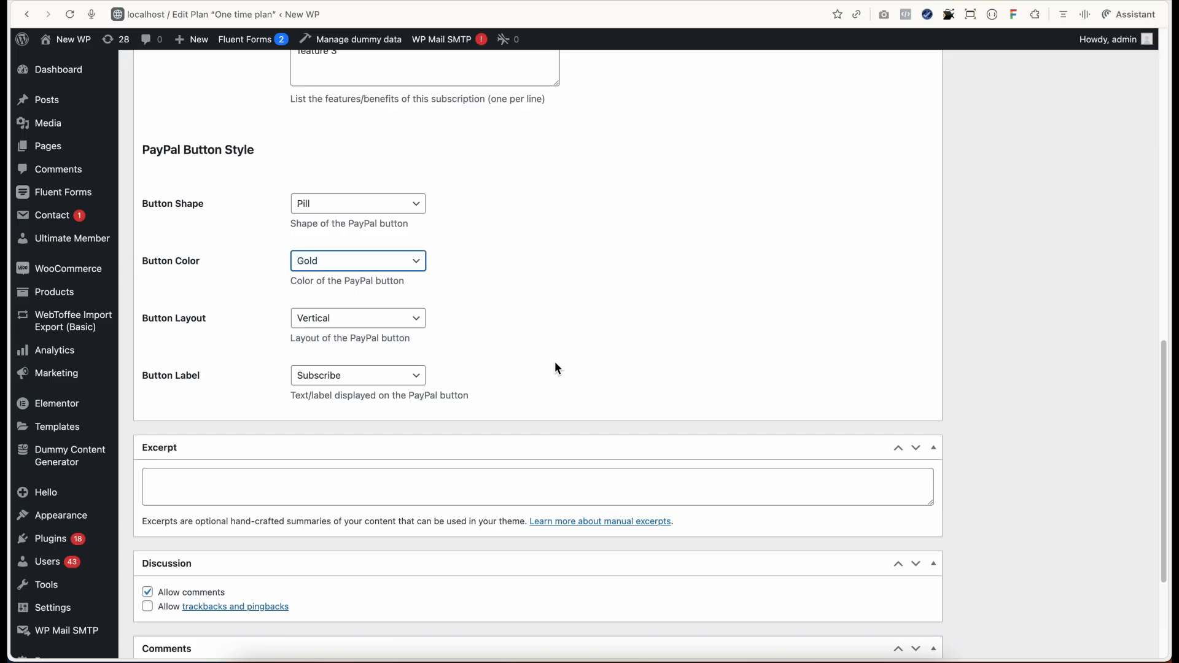
pyautogui.press('super+grave')
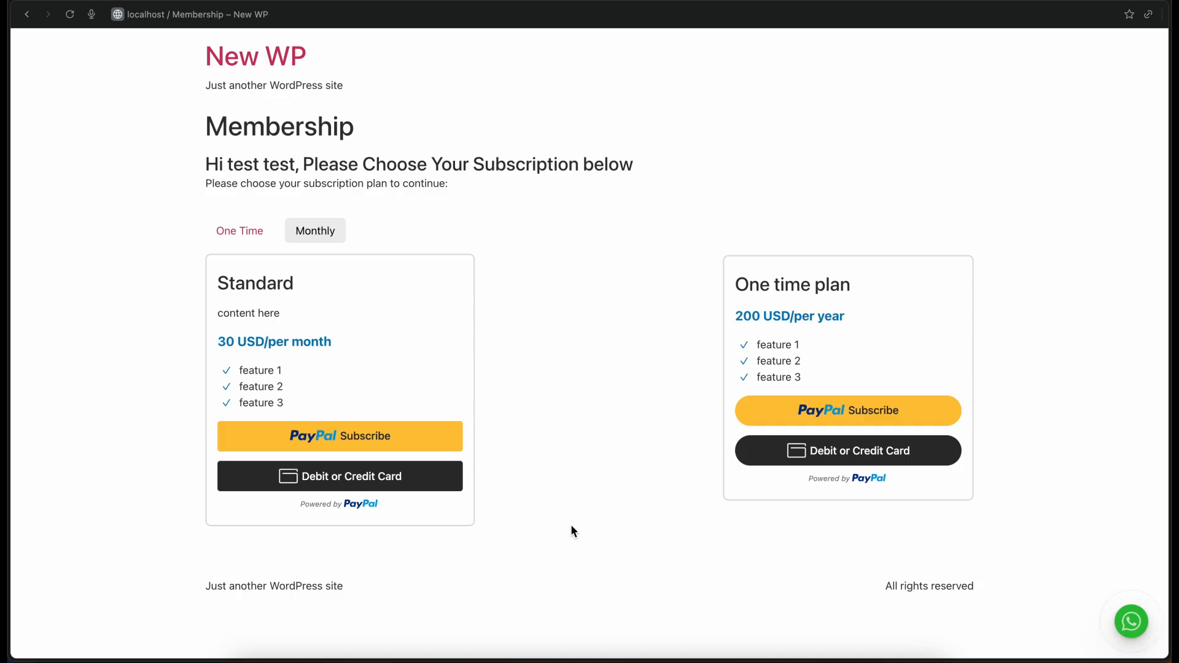
pyautogui.click(269, 237)
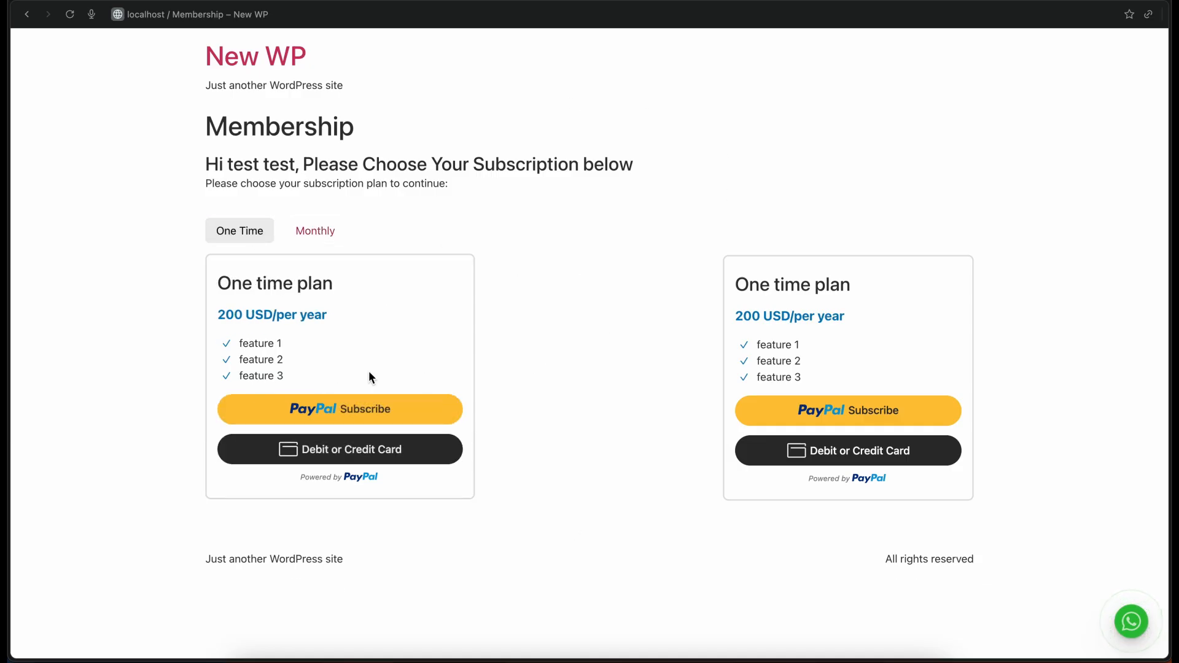
pyautogui.moveTo(260, 283); pyautogui.dragTo(351, 277)
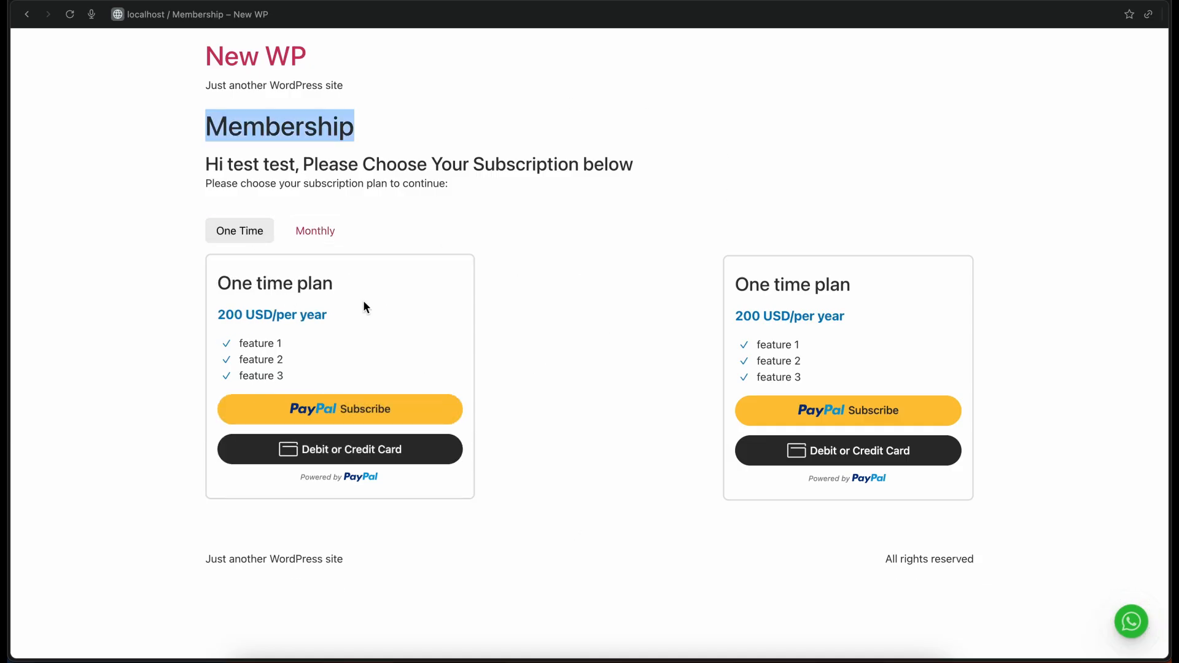
pyautogui.press('super+grave')
pyautogui.press('super+grave')
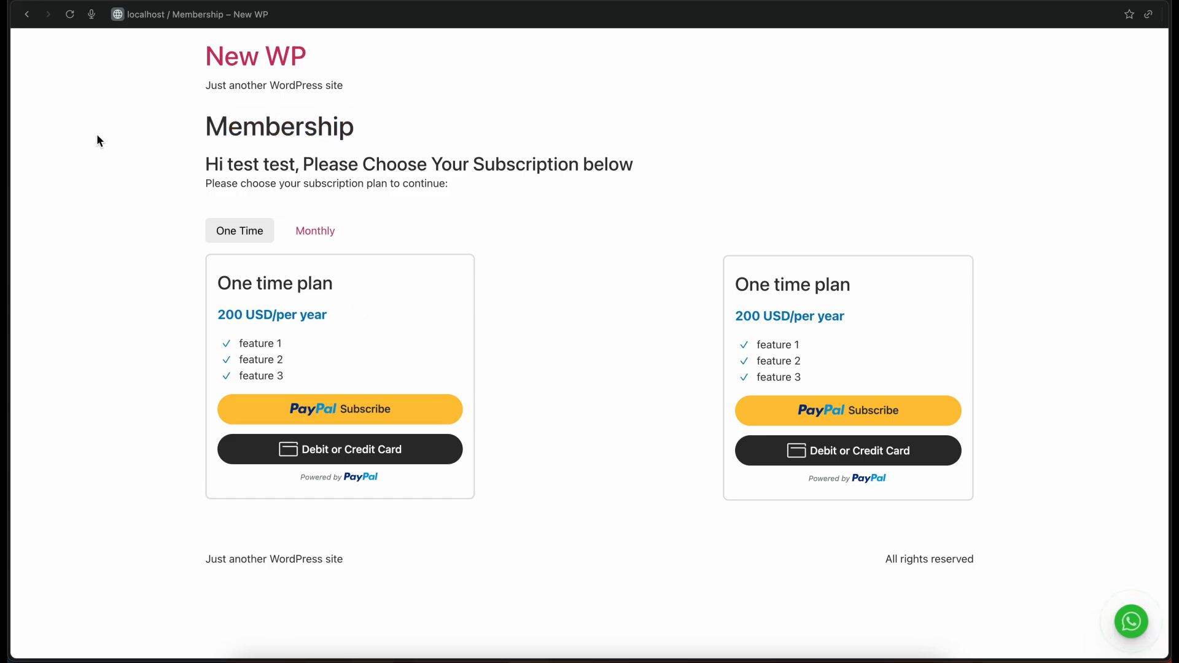
# - In the One time plan's PayPal Button Style settings, set the Button Color to Blue and update the plan
pyautogui.press('super+grave')
pyautogui.click(364, 261)
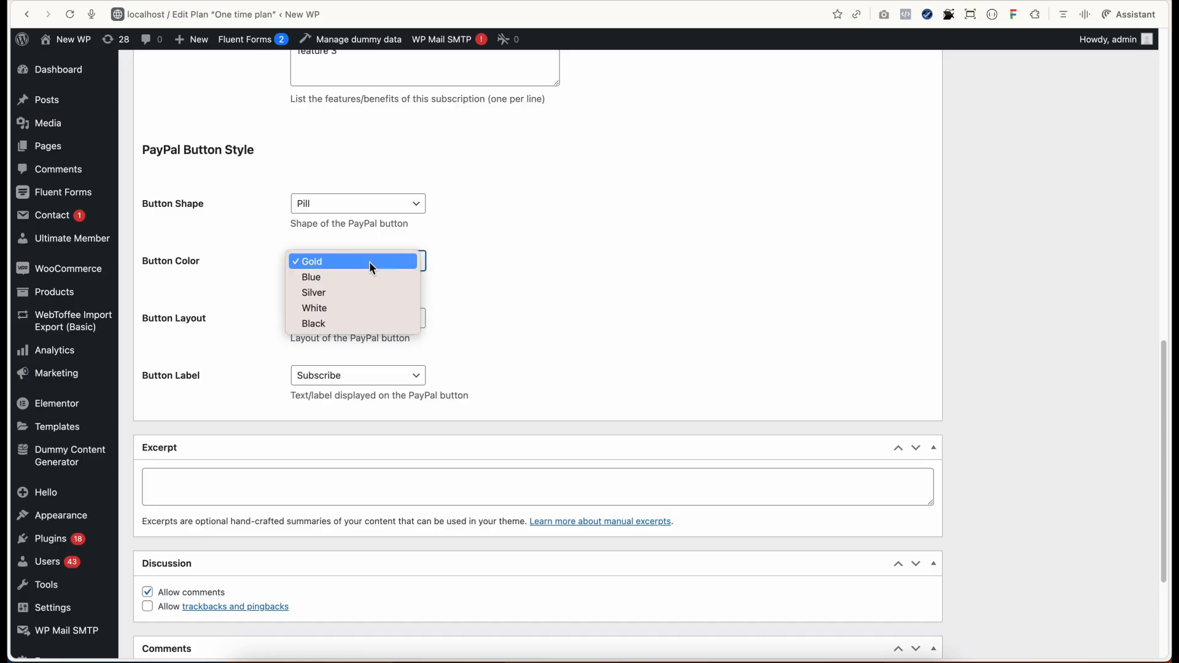
pyautogui.click(387, 274)
pyautogui.scroll(15, 778, 273)
pyautogui.scroll(-1, 779, 273)
pyautogui.click(1116, 295)
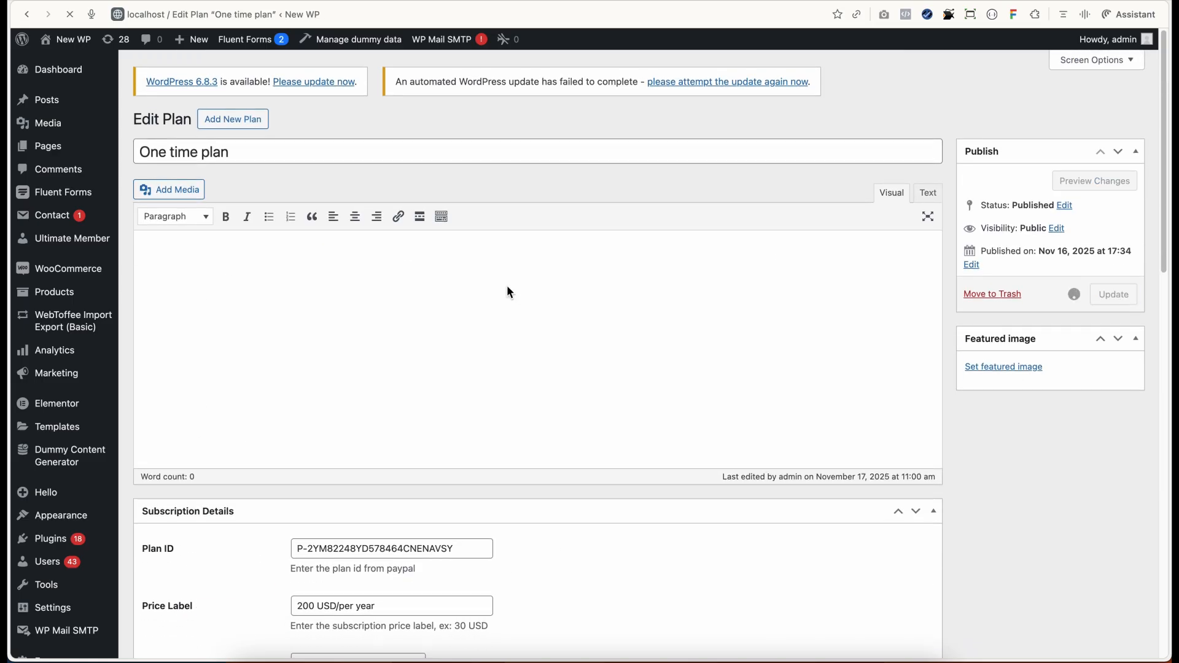
# - Reload the Membership page in the incognito window to check the color of the subscribe buttons
pyautogui.press('super+grave')
pyautogui.press('super+r')
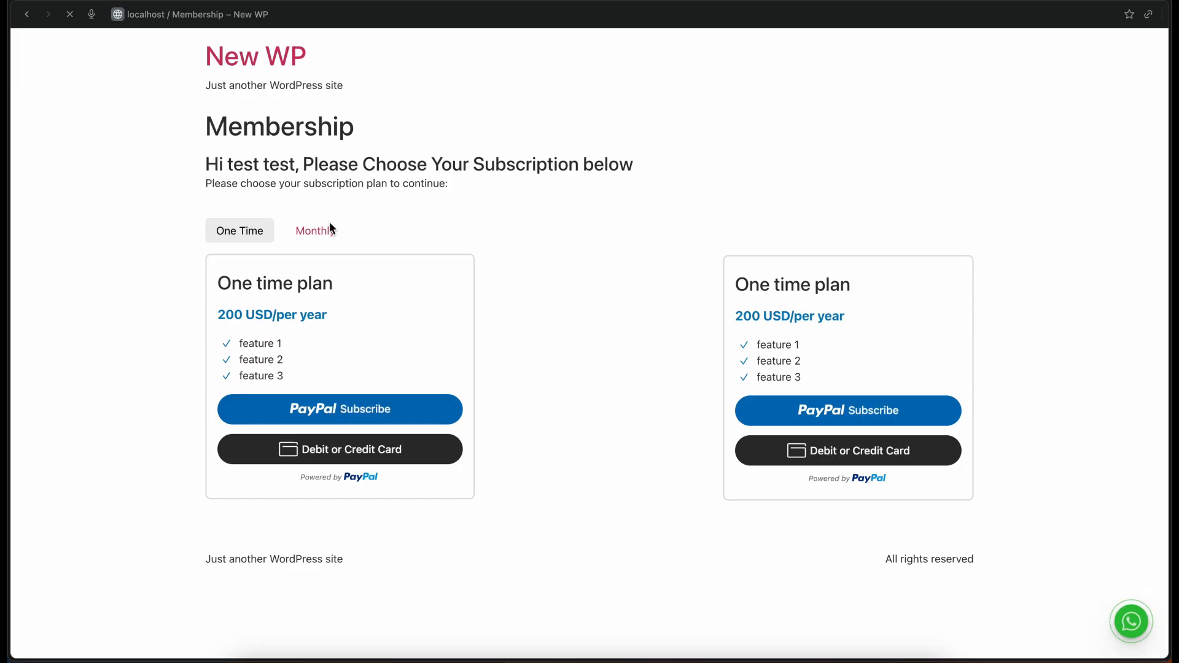
pyautogui.click(368, 14)
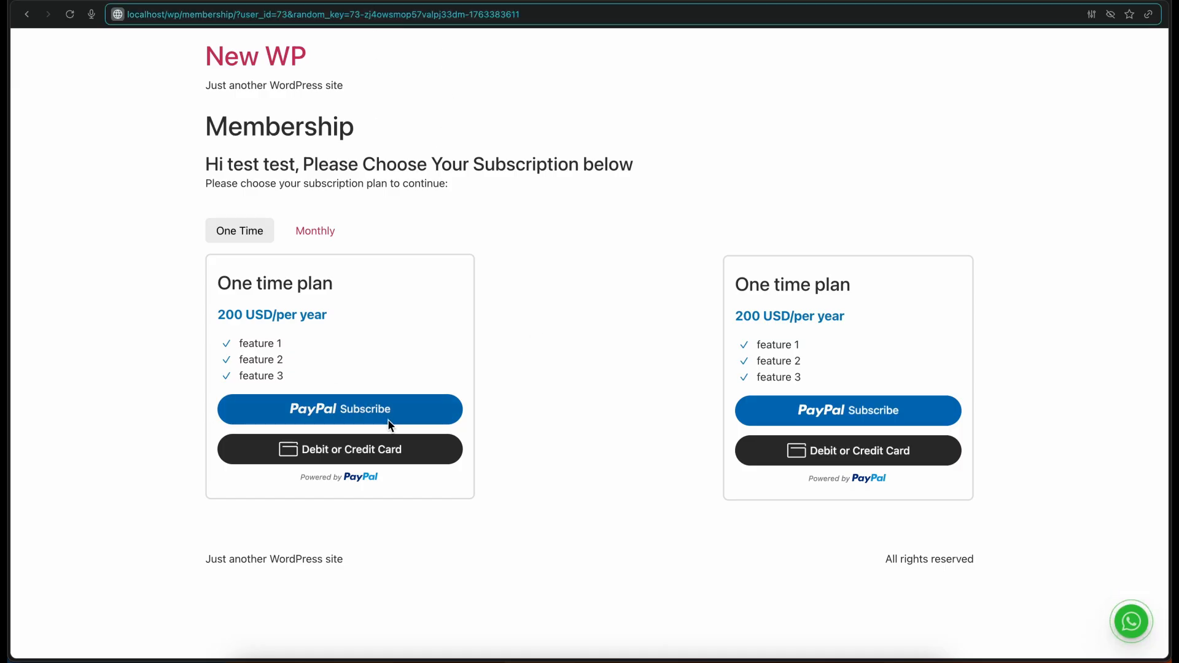
# - Return to the One time plan's settings and view the roles offered for User Role After Subscription
pyautogui.press('super+grave')
pyautogui.scroll(-6, 388, 421)
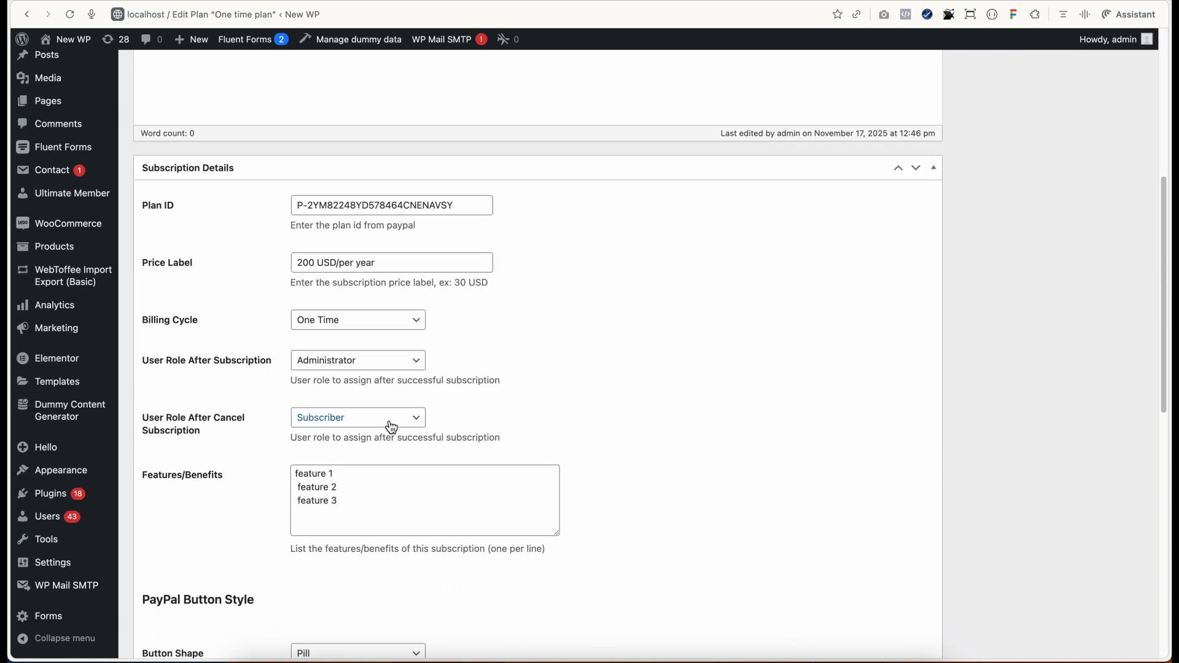
pyautogui.click(390, 361)
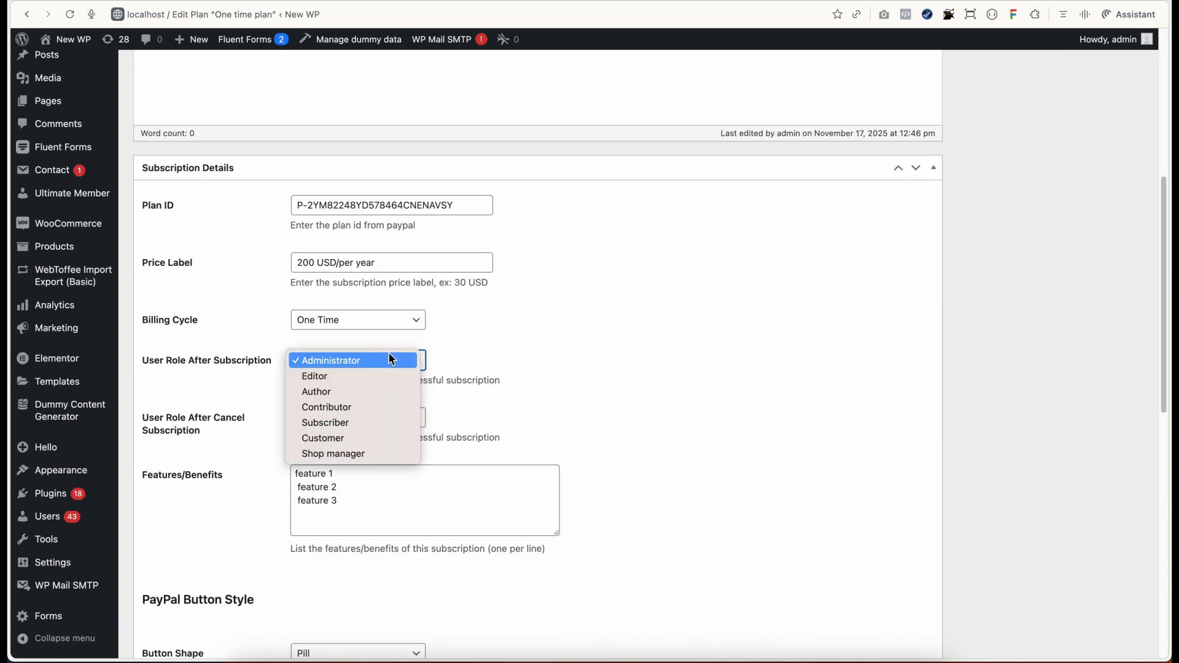
pyautogui.click(389, 359)
# - Set the plan's PayPal Button Color to Silver, update the plan, and reload the Membership page
pyautogui.scroll(-6, 360, 457)
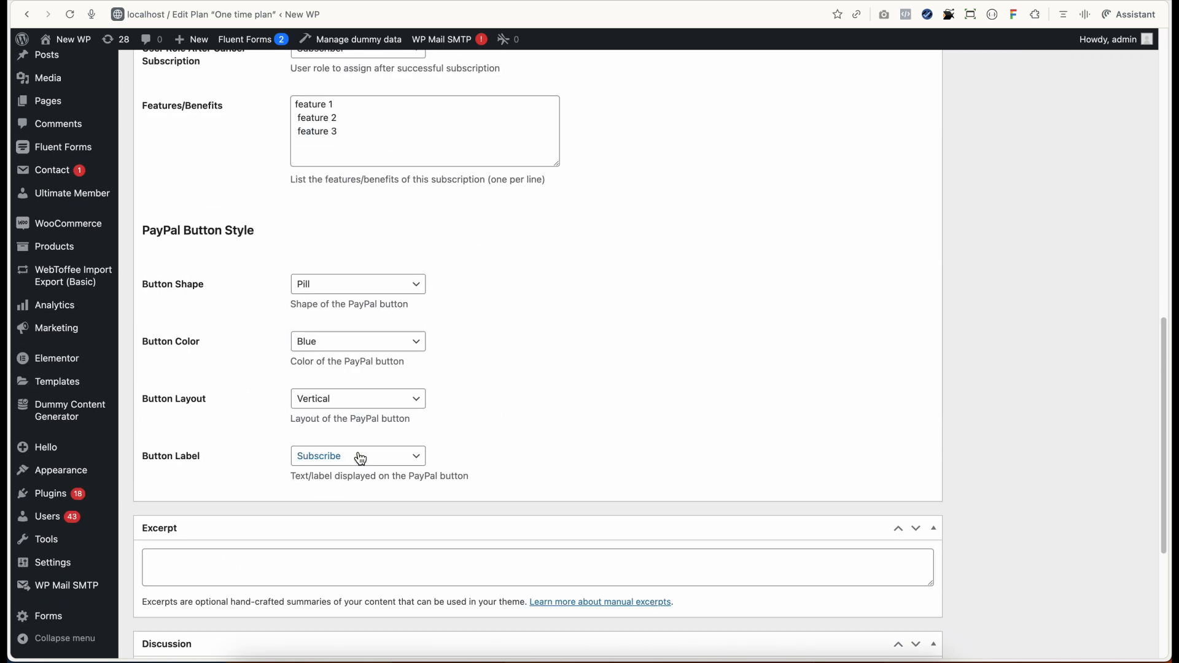
pyautogui.click(363, 346)
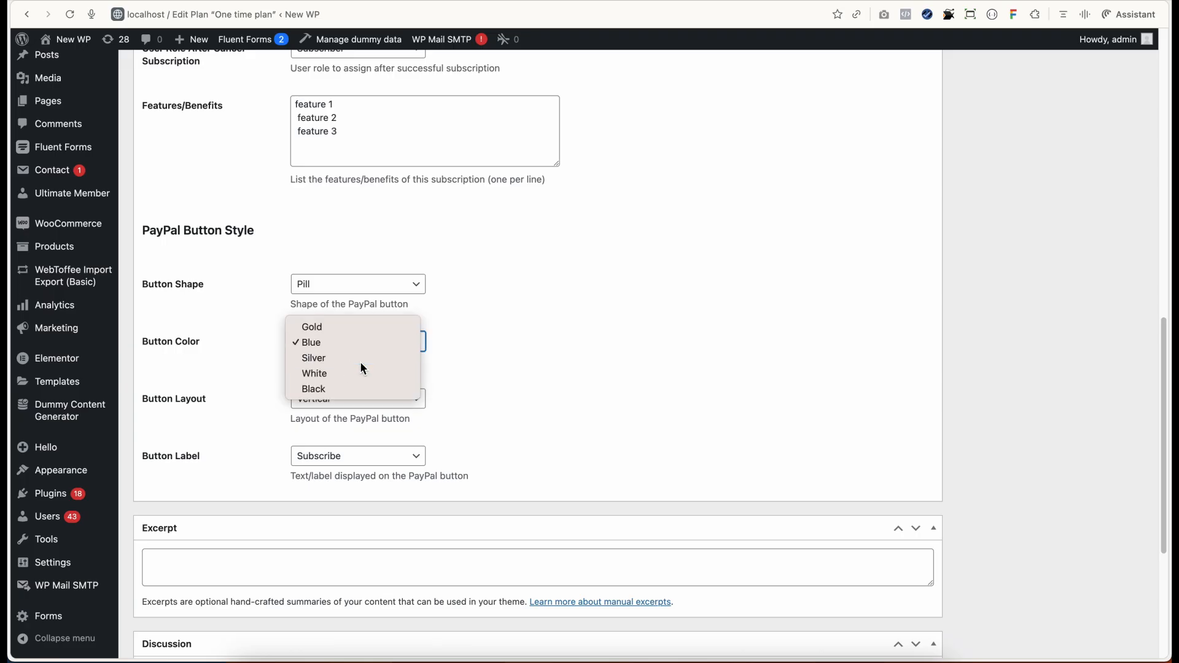
pyautogui.click(360, 357)
pyautogui.scroll(15, 1019, 232)
pyautogui.click(1113, 335)
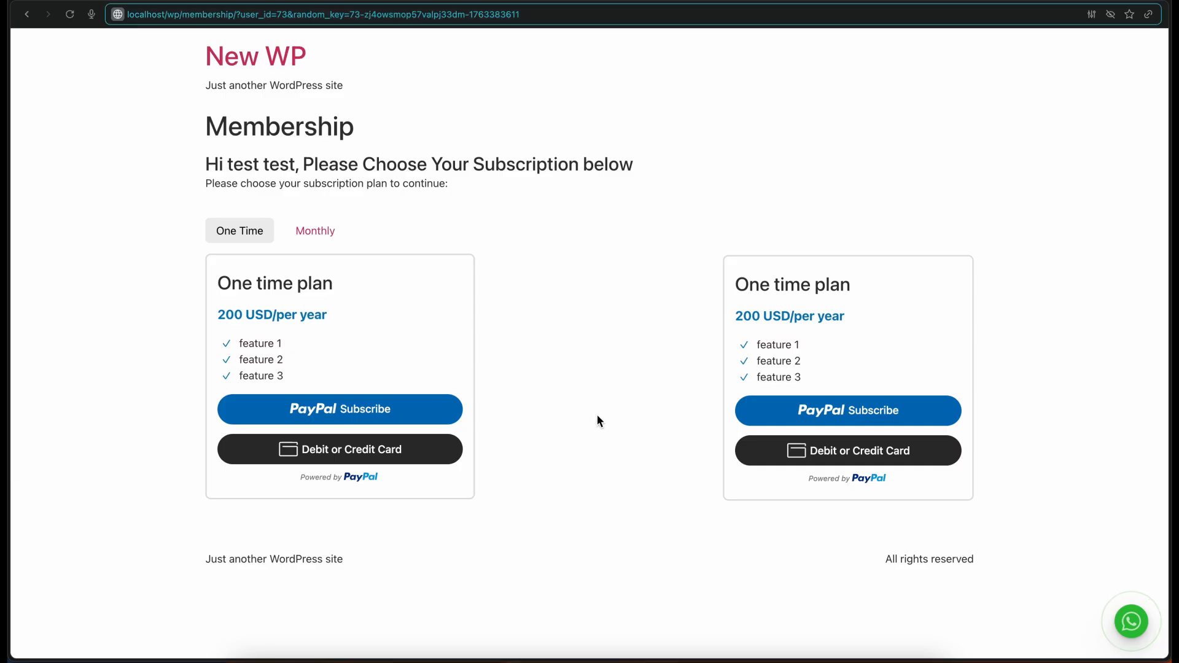
pyautogui.click(598, 415)
pyautogui.press('super+r')
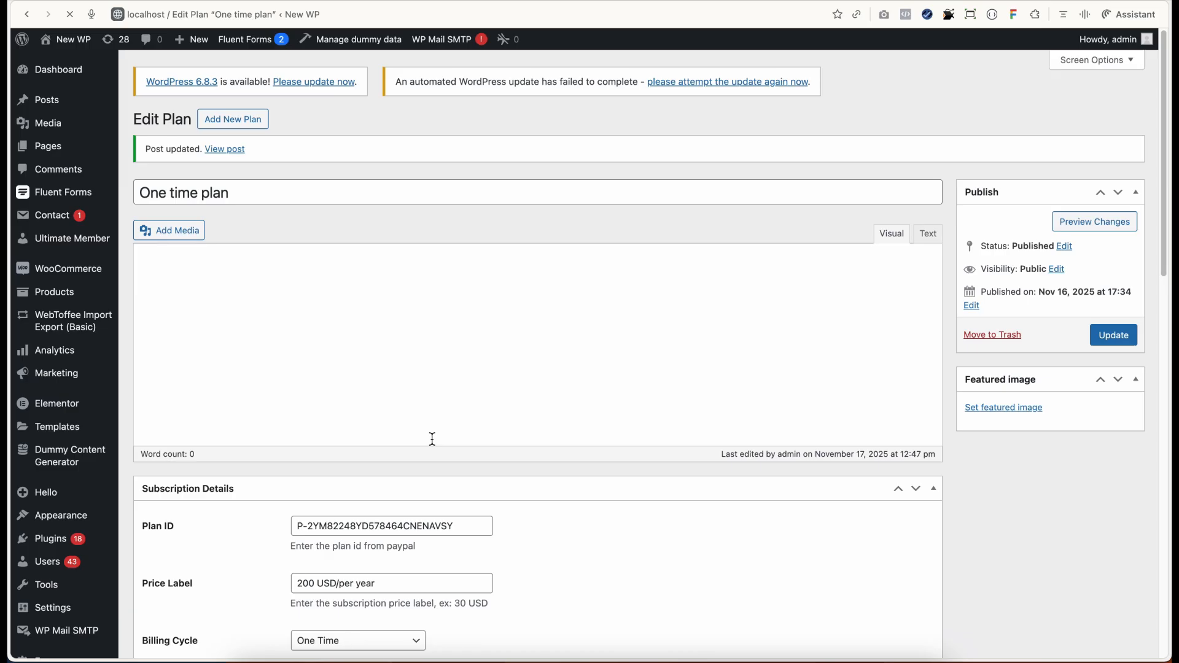
# - Return to the One time plan's PayPal Button Style settings and set the Button Color to Gold
pyautogui.scroll(-15, 432, 439)
pyautogui.scroll(15, 432, 438)
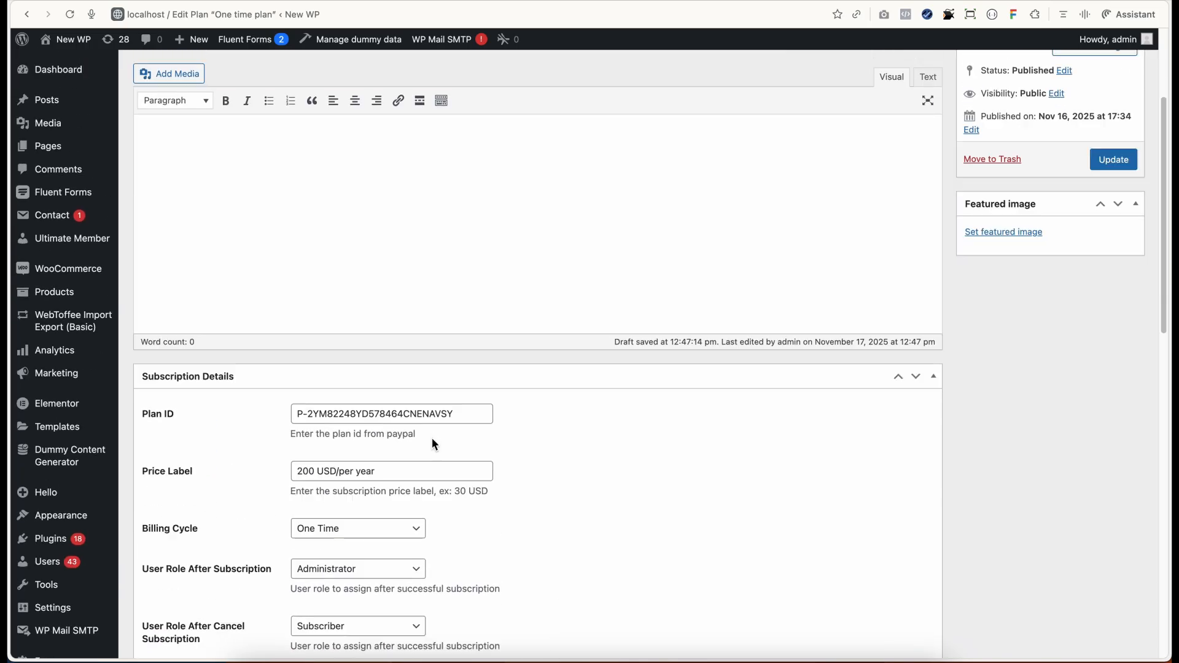
pyautogui.scroll(-10, 432, 438)
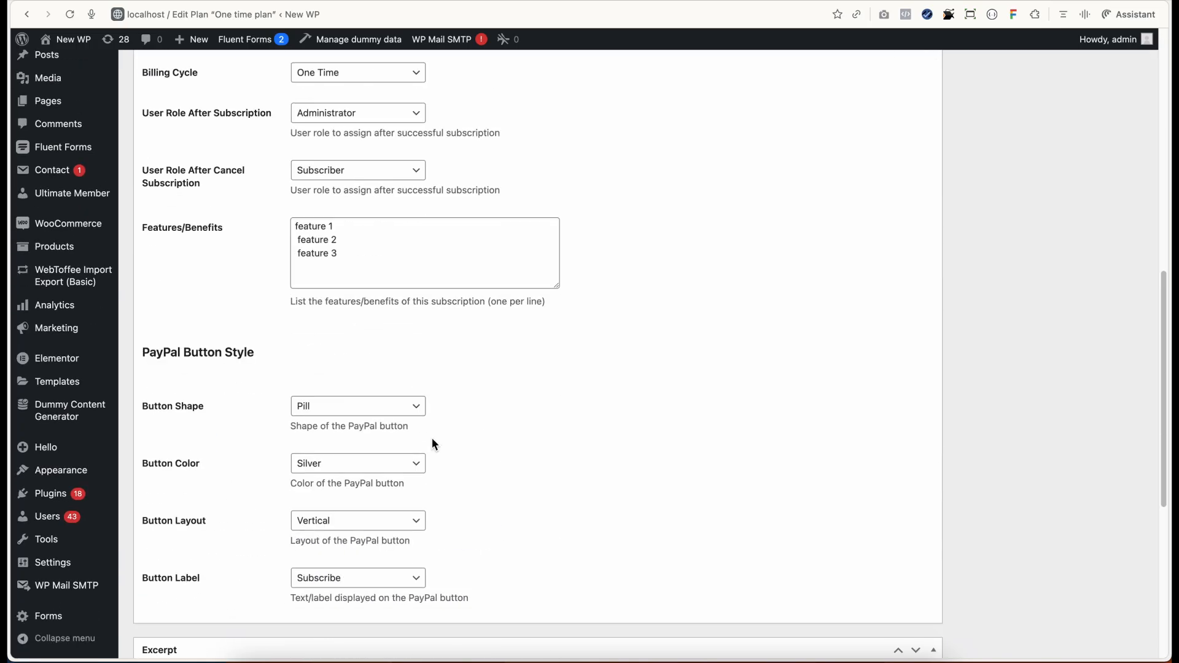
pyautogui.click(372, 467)
pyautogui.click(358, 435)
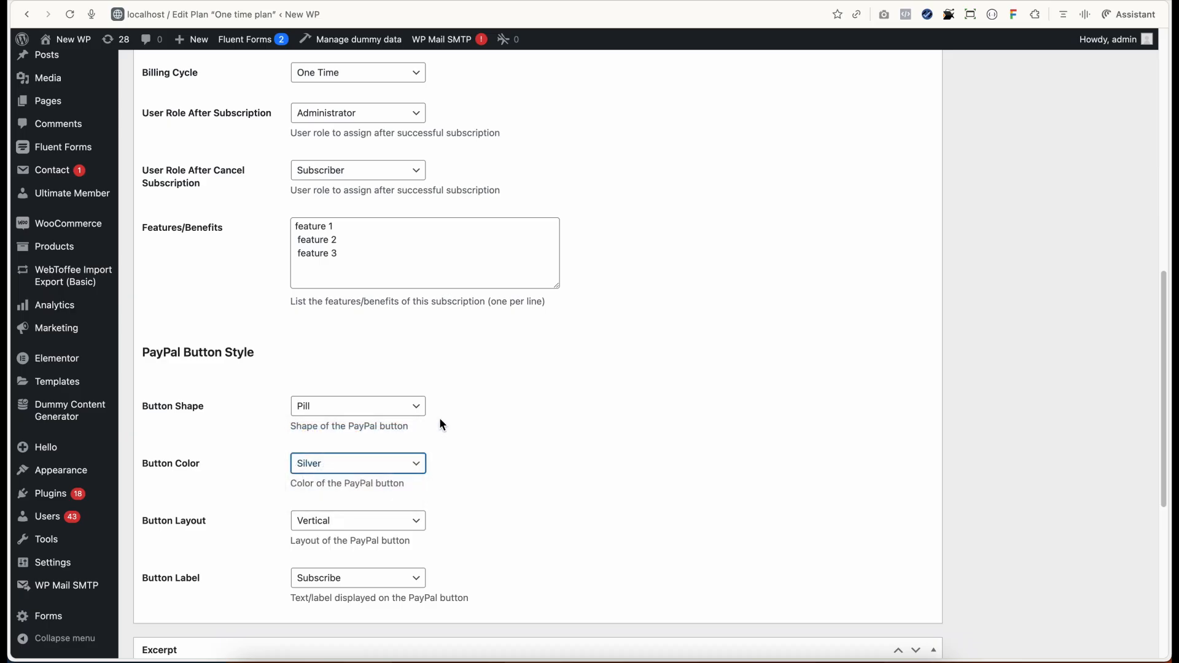
# - View the choices offered for the plan's Button Shape and Button Label without changing them
pyautogui.click(341, 407)
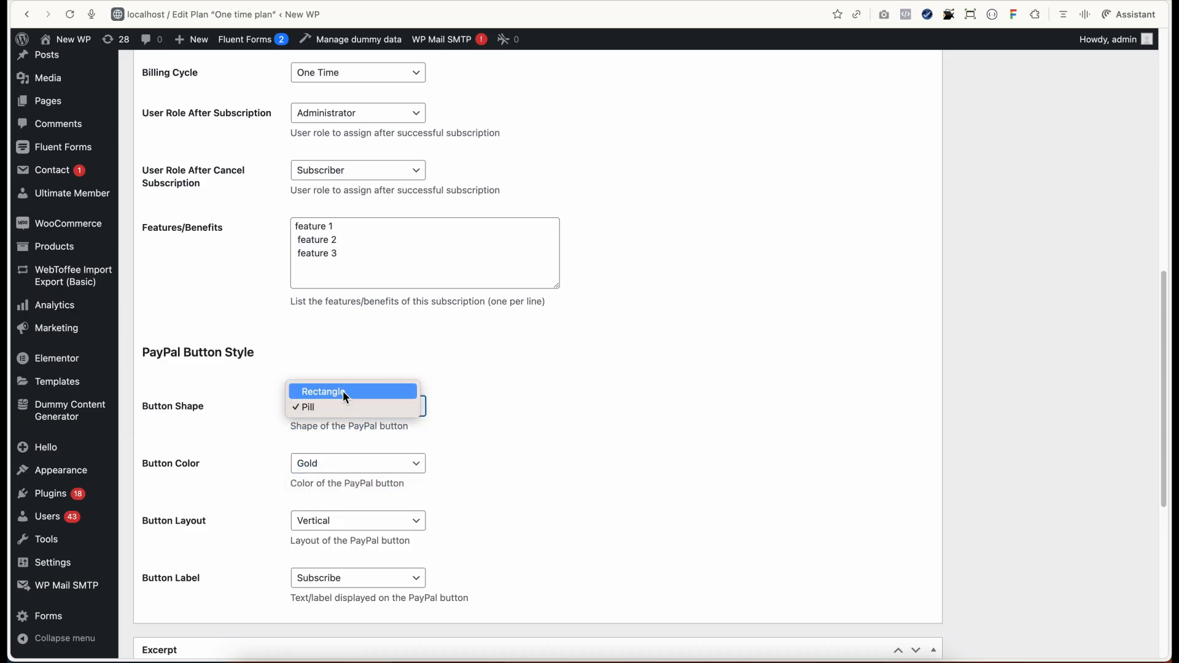
pyautogui.click(353, 587)
pyautogui.click(353, 580)
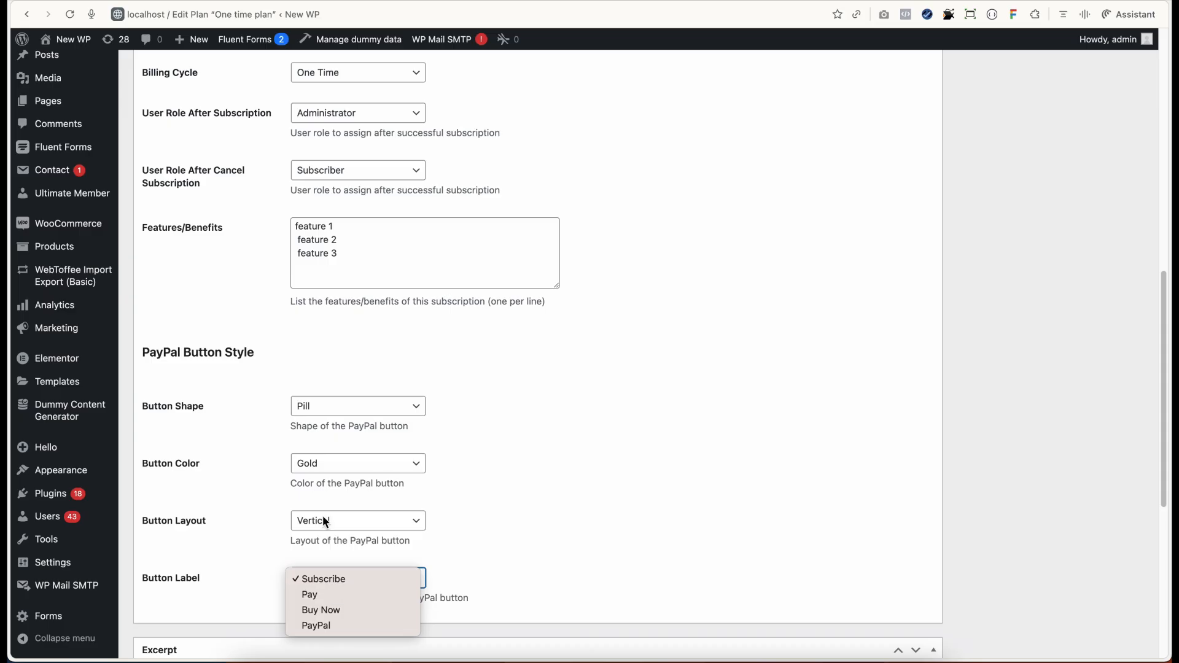
pyautogui.click(625, 491)
# - Update the One time plan and reload the Membership page in the incognito window
pyautogui.scroll(15, 625, 491)
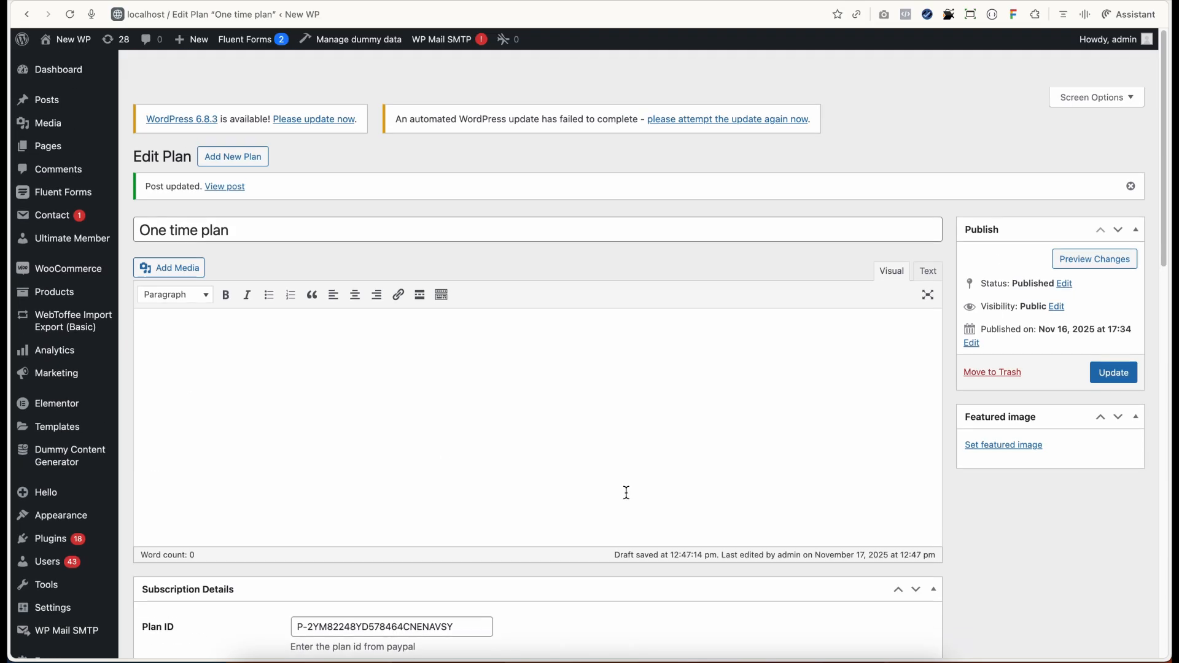
pyautogui.scroll(-1, 626, 493)
pyautogui.click(1105, 372)
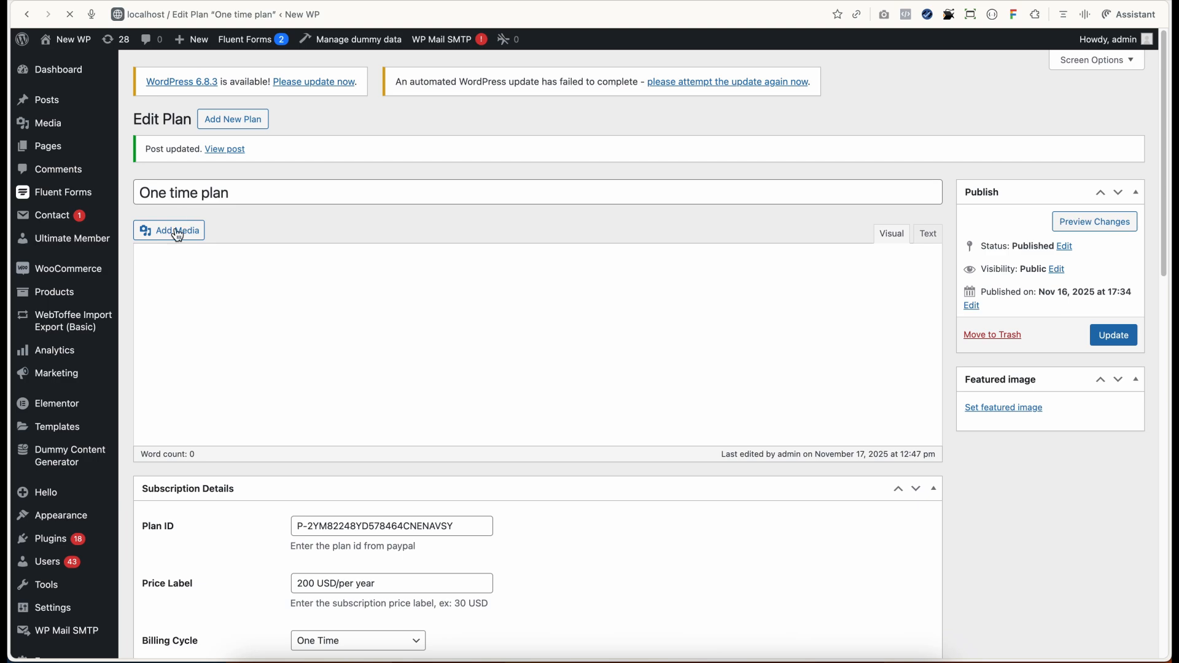
pyautogui.scroll(-3, 43, 461)
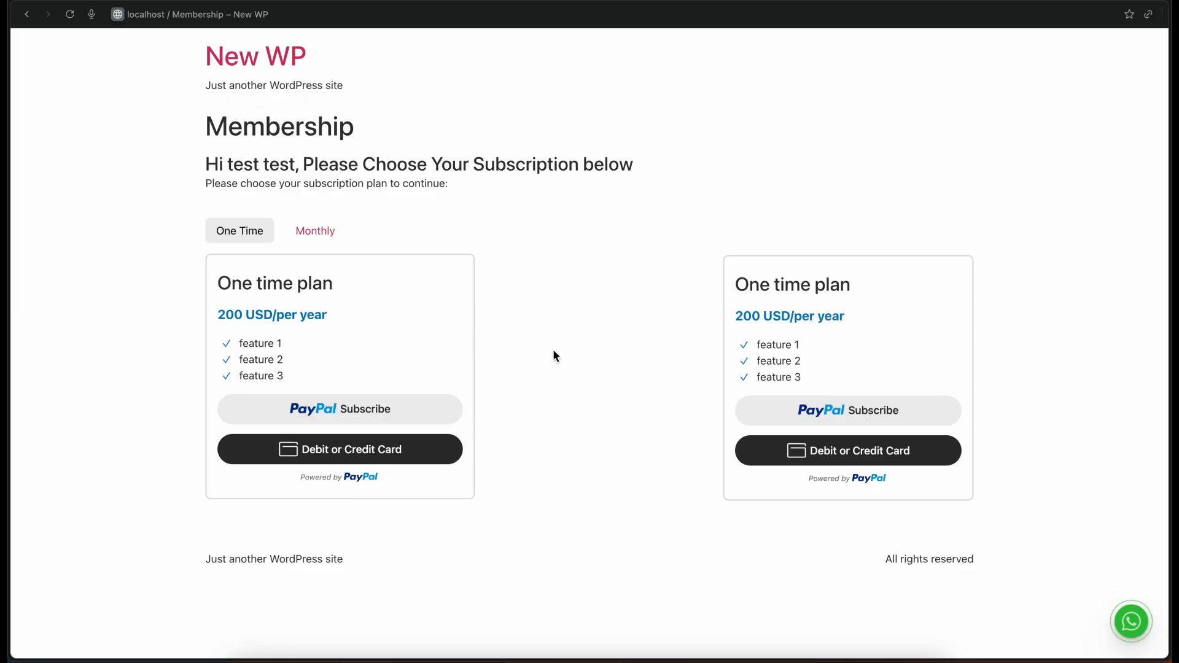
pyautogui.press('super+r')
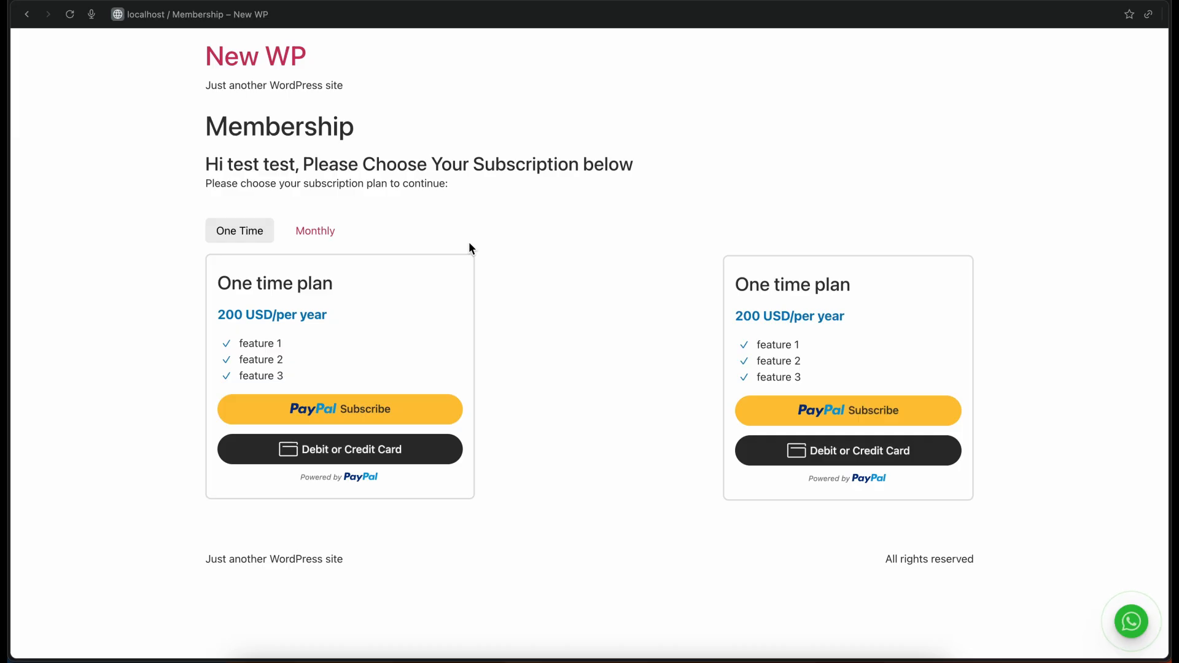
# - Subscribe to the One time plan through PayPal and approve the payment in the sandbox checkout
pyautogui.click(333, 418)
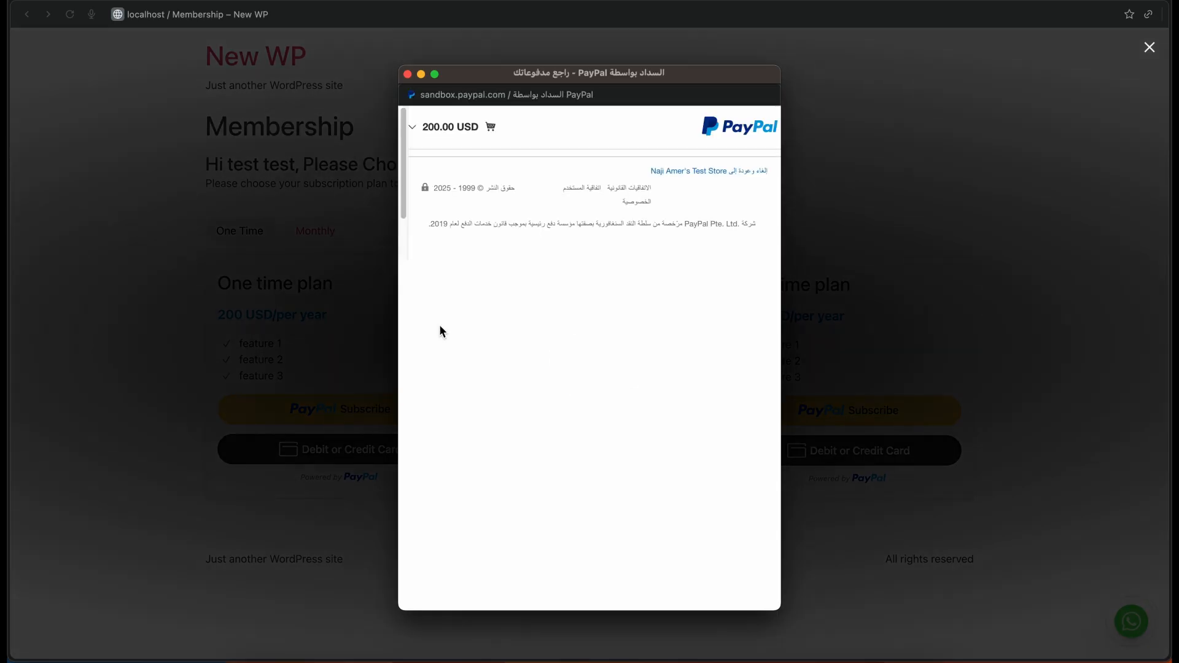
pyautogui.click(592, 397)
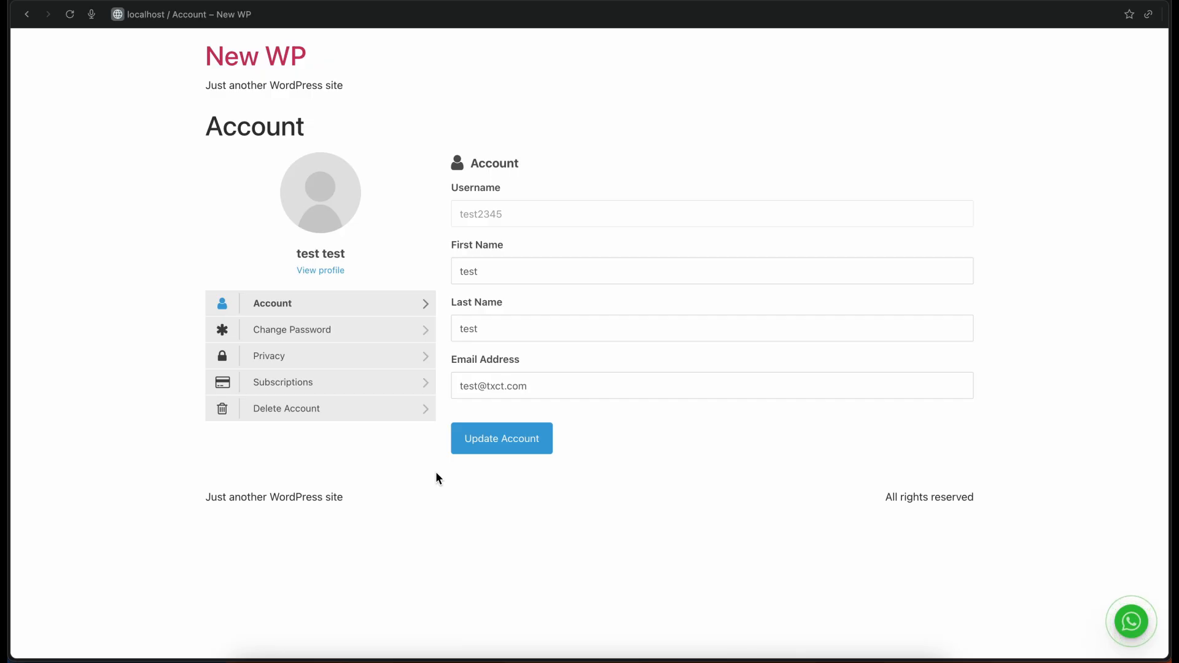
# - Open the member account's Subscriptions section and examine the One time plan's name, last payment and next billing date
pyautogui.click(286, 387)
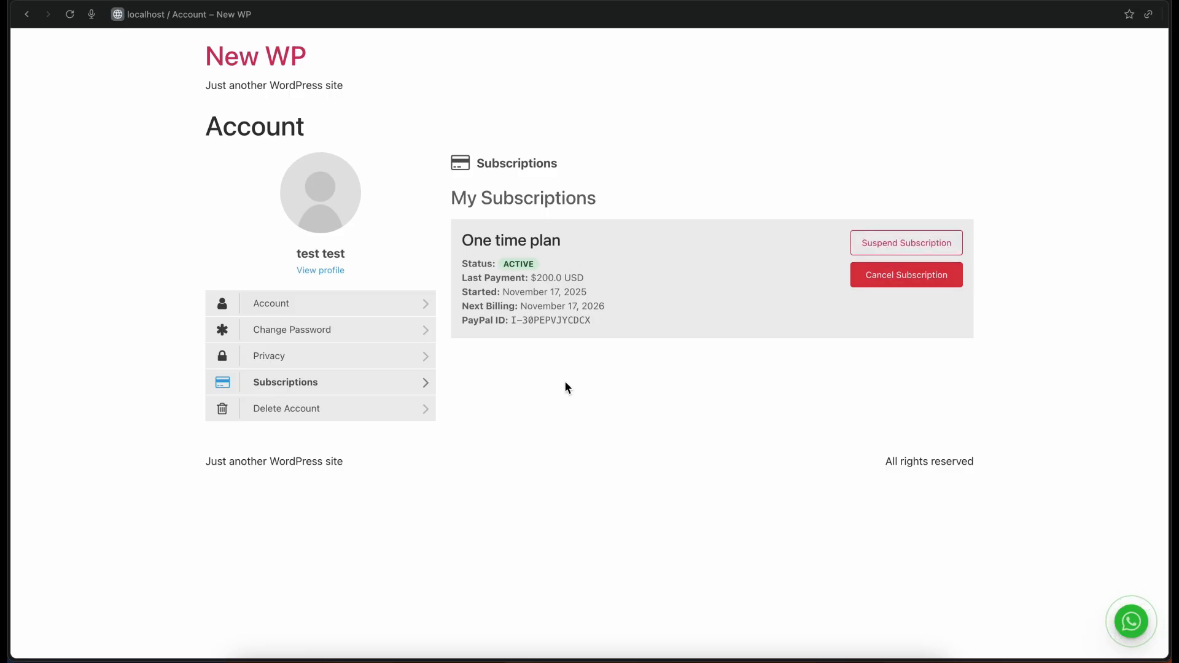
pyautogui.moveTo(522, 307); pyautogui.dragTo(619, 309)
pyautogui.click(607, 311)
pyautogui.moveTo(531, 277); pyautogui.dragTo(606, 275)
pyautogui.moveTo(567, 241); pyautogui.dragTo(418, 249)
pyautogui.click(607, 434)
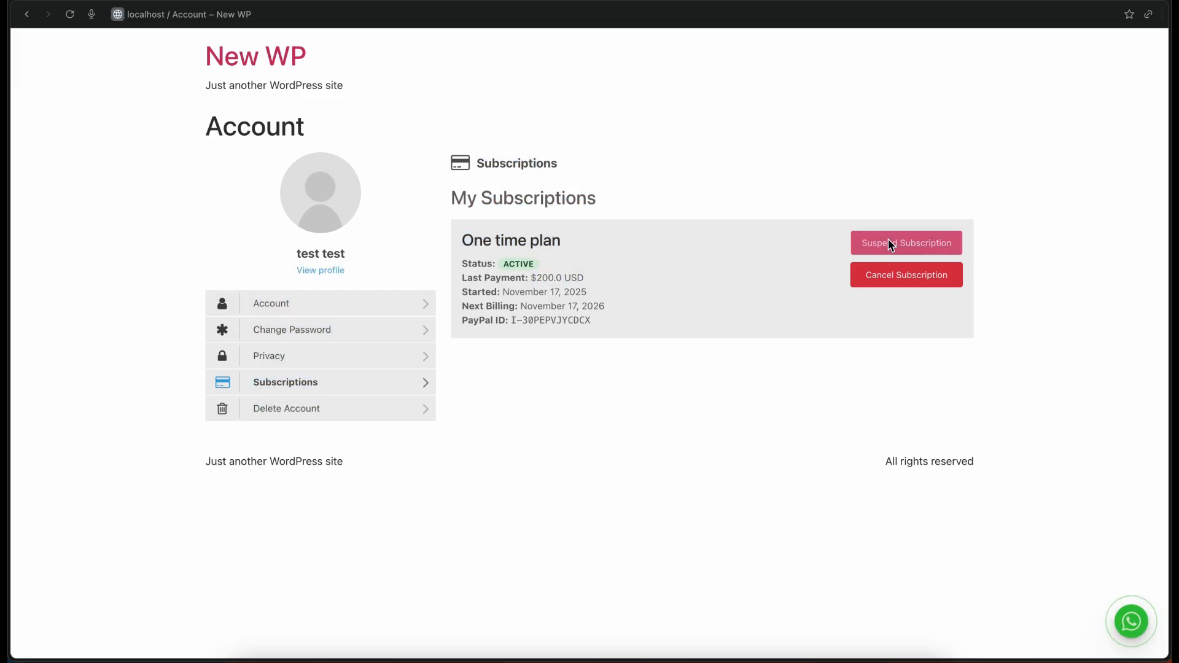
# - Cancel the member's One time plan subscription and confirm the cancellation
pyautogui.click(893, 275)
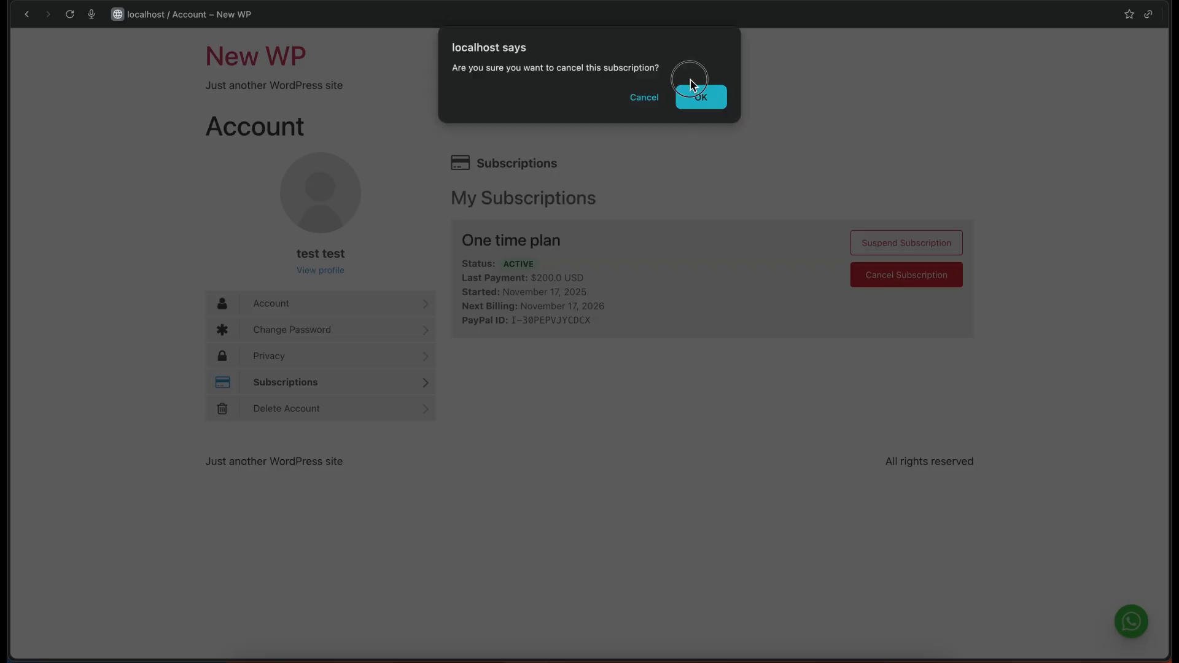
pyautogui.click(692, 92)
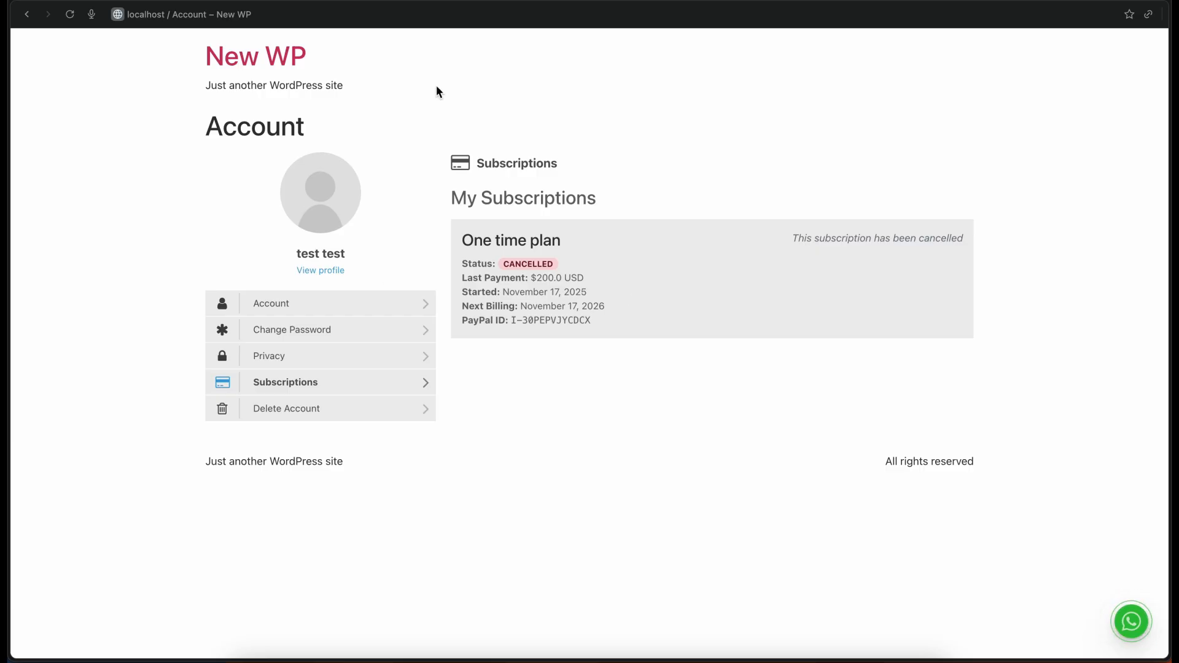
# - Open Ultimate Member's Subscriptions list in the WordPress admin and inspect the one-time-plan entry's Raw PayPal Data
pyautogui.press('super+grave')
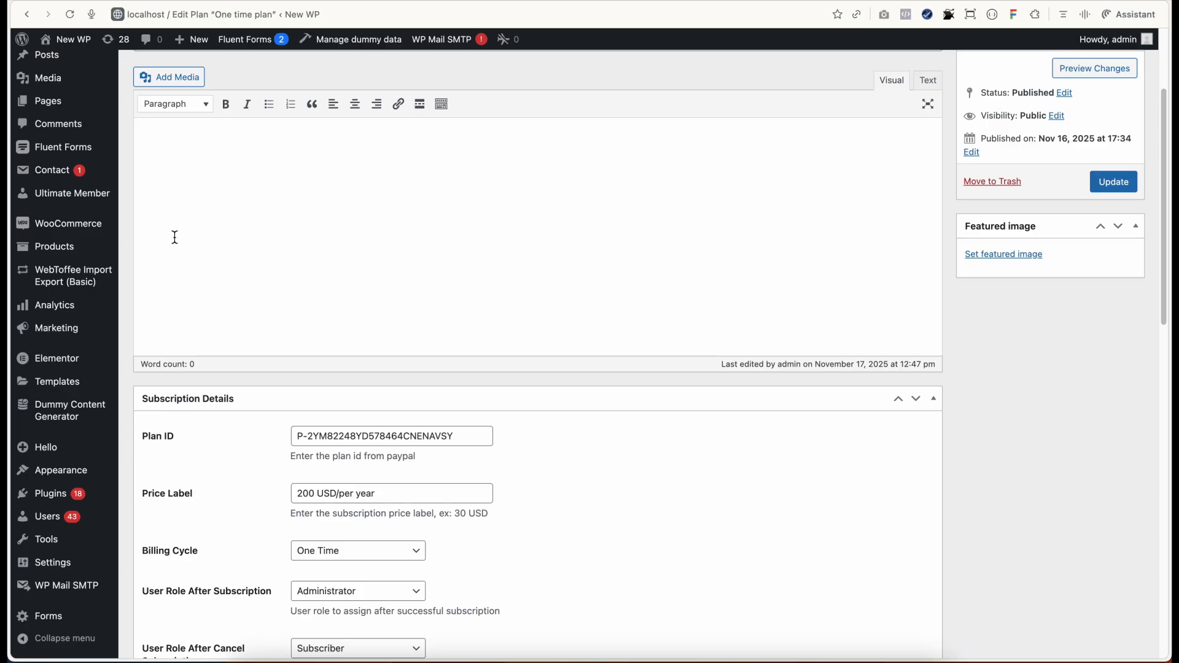
pyautogui.scroll(3, 175, 237)
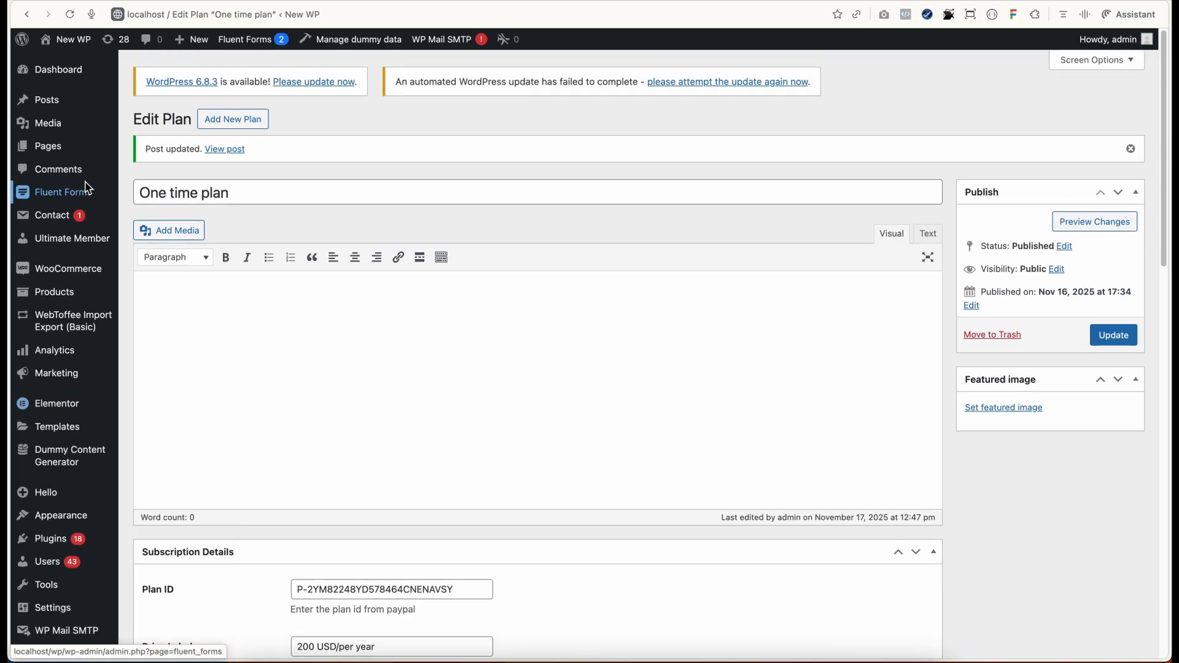
pyautogui.moveTo(85, 245)
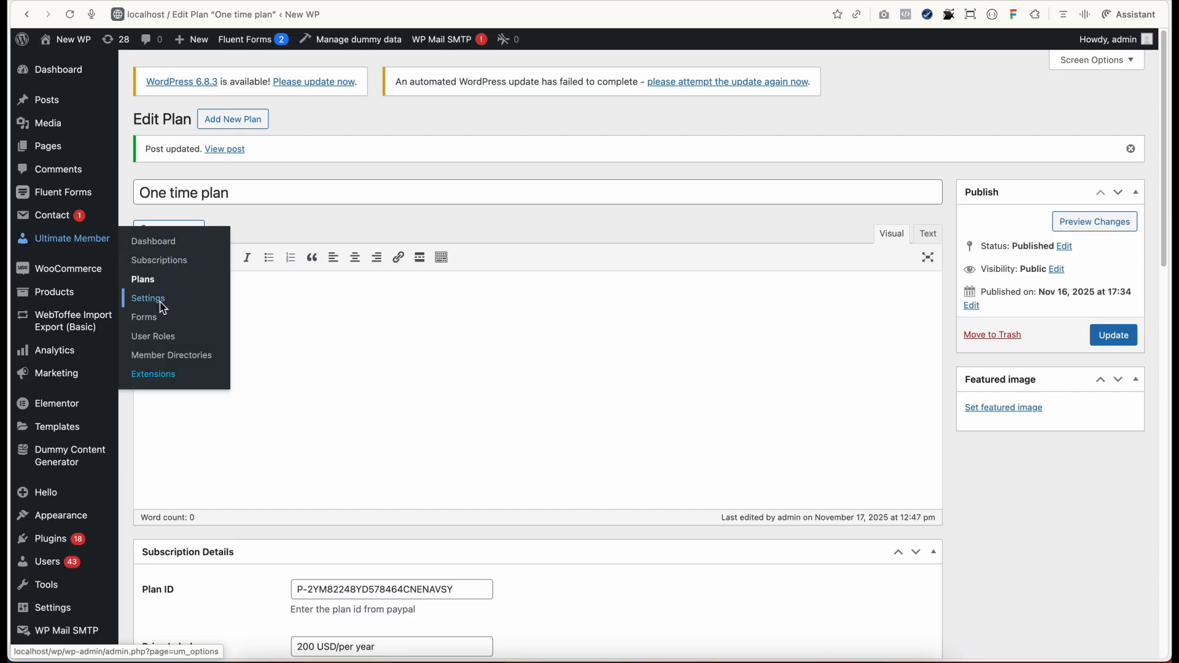
pyautogui.click(159, 261)
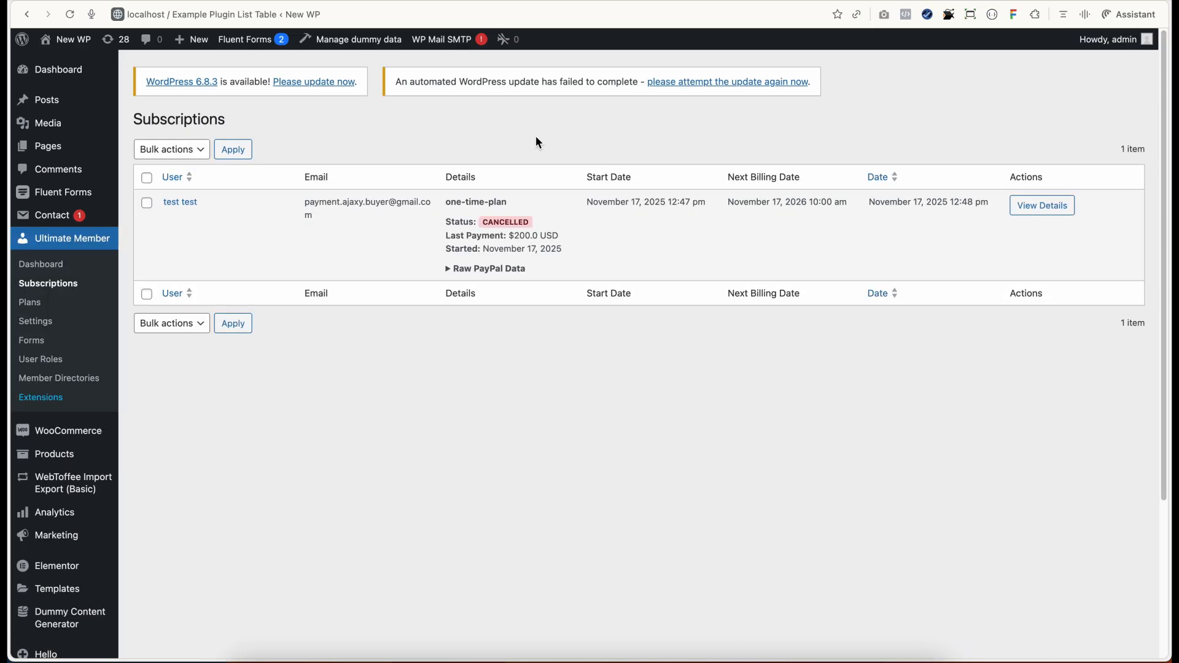
pyautogui.click(450, 268)
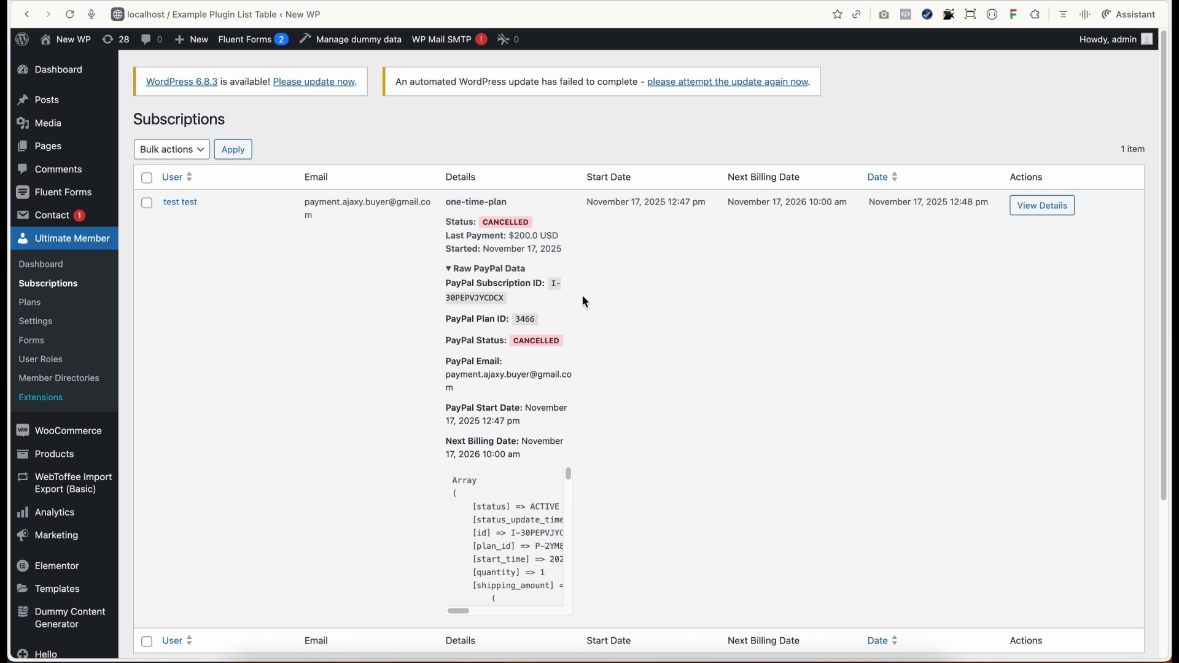
pyautogui.click(449, 269)
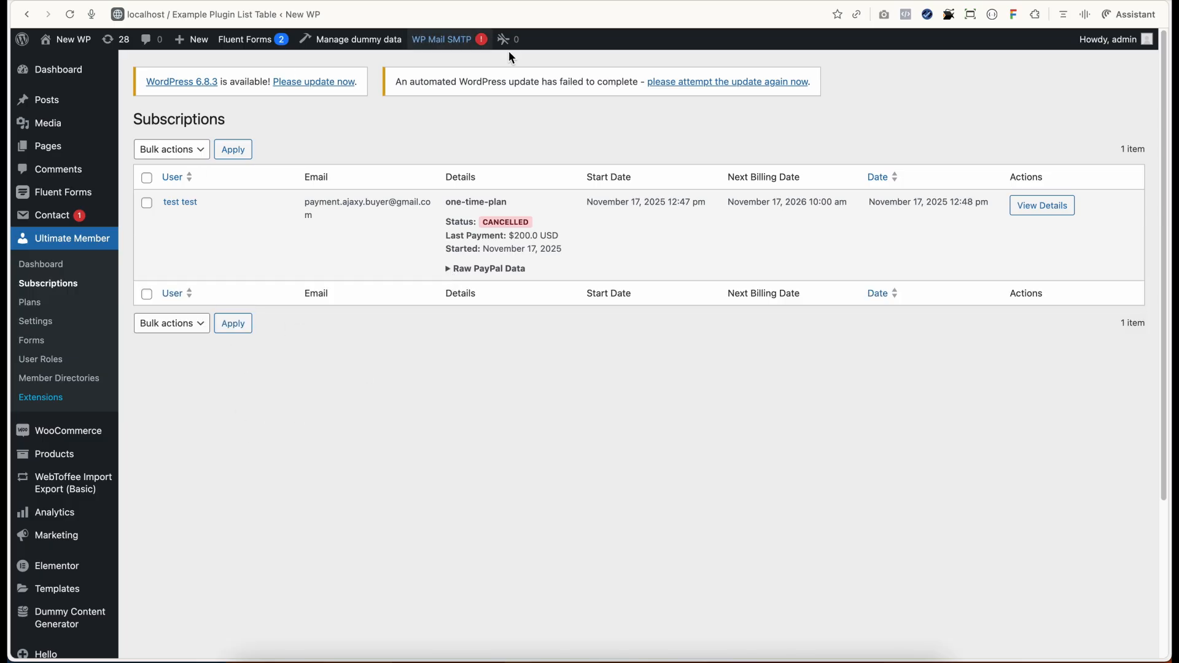
# - Open the Membership page for editing from the WordPress Pages list
pyautogui.moveTo(97, 221)
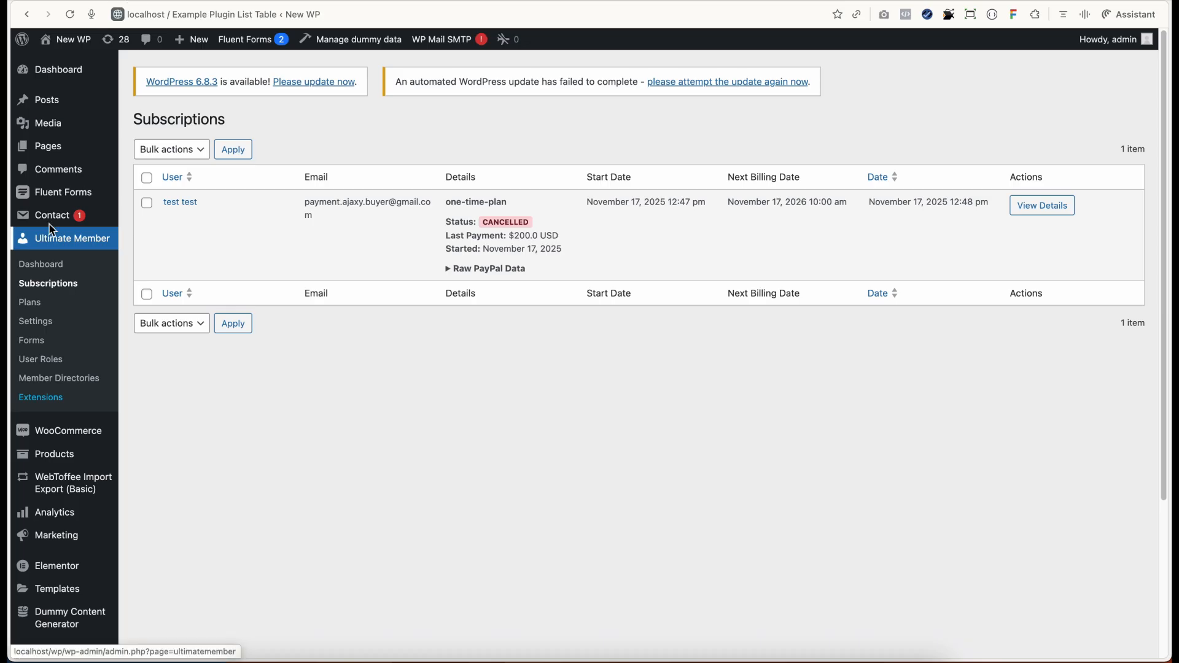
pyautogui.click(49, 147)
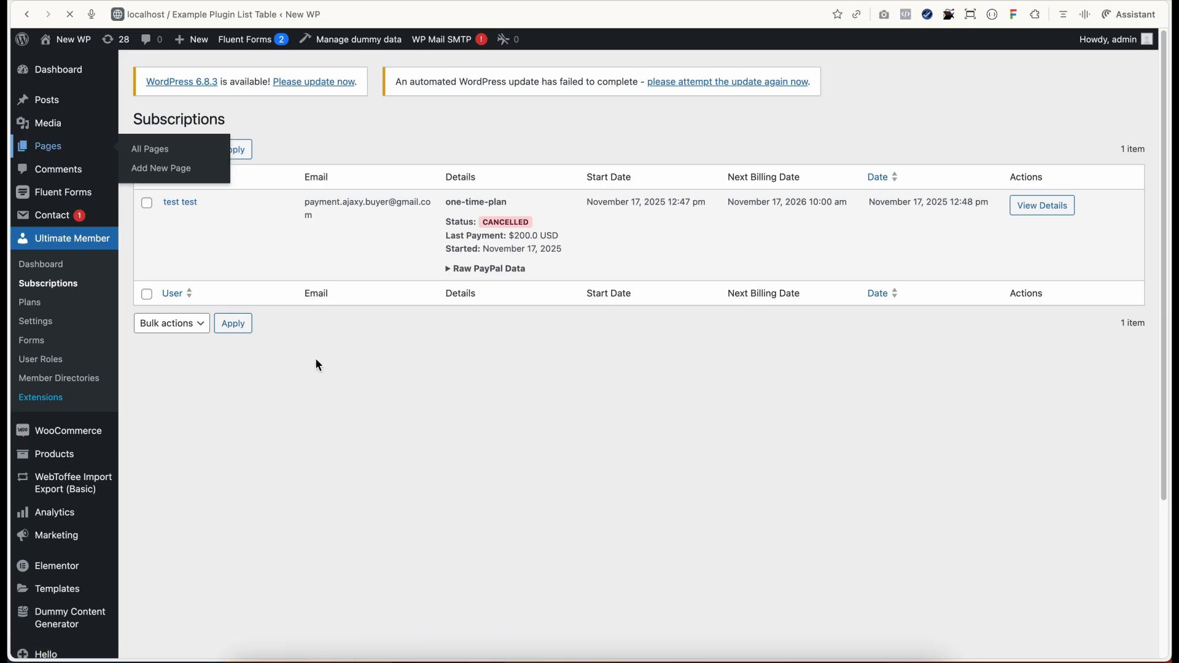
pyautogui.scroll(-5, 197, 459)
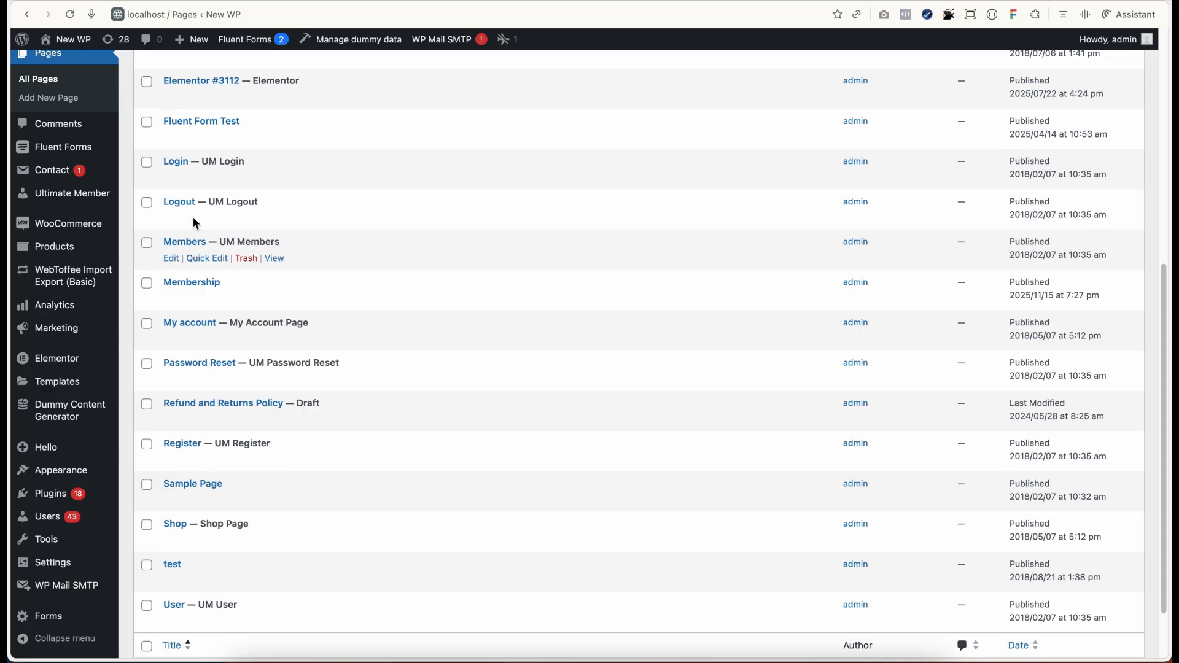
pyautogui.click(170, 299)
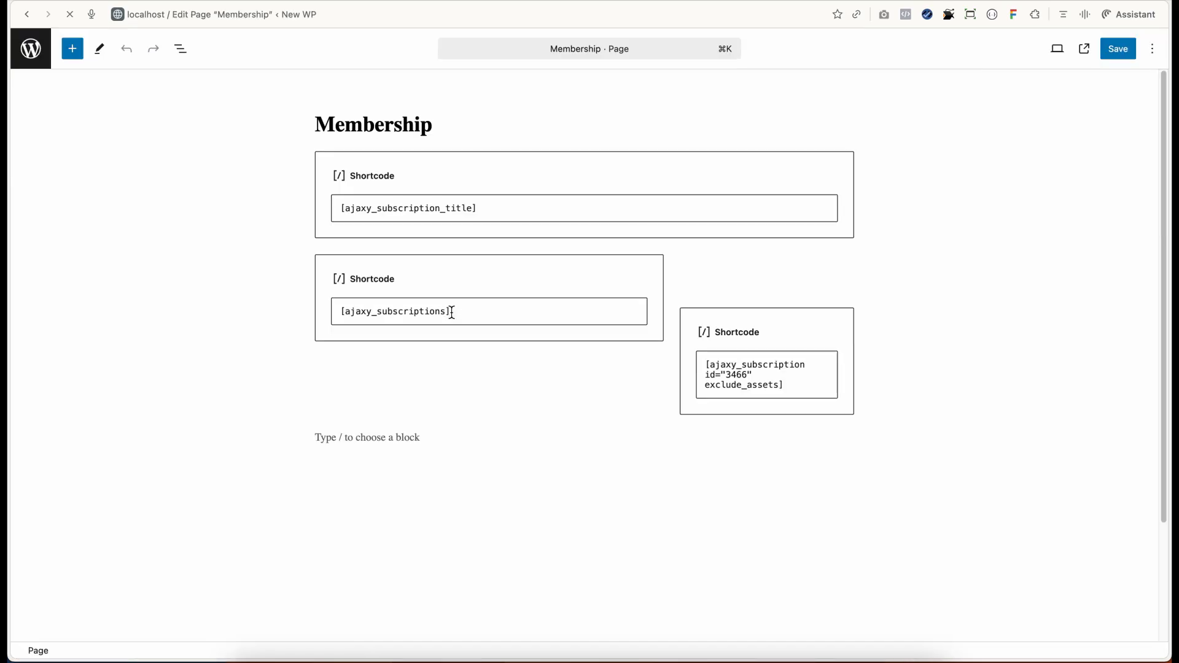
# - Examine the Membership page's [ajaxy_subscription_title], [ajaxy_subscriptions] and single-plan [ajaxy_subscription] shortcodes, including the single plan's id attribute
pyautogui.click(386, 208)
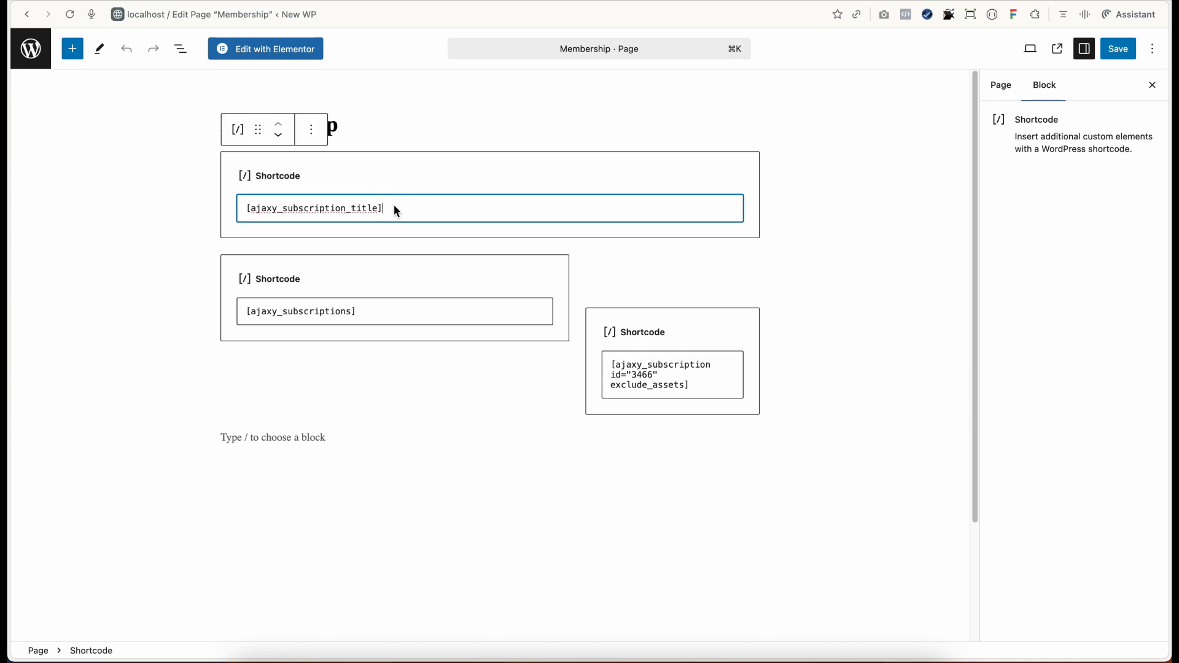
pyautogui.moveTo(392, 207); pyautogui.dragTo(248, 209)
pyautogui.press('super+grave')
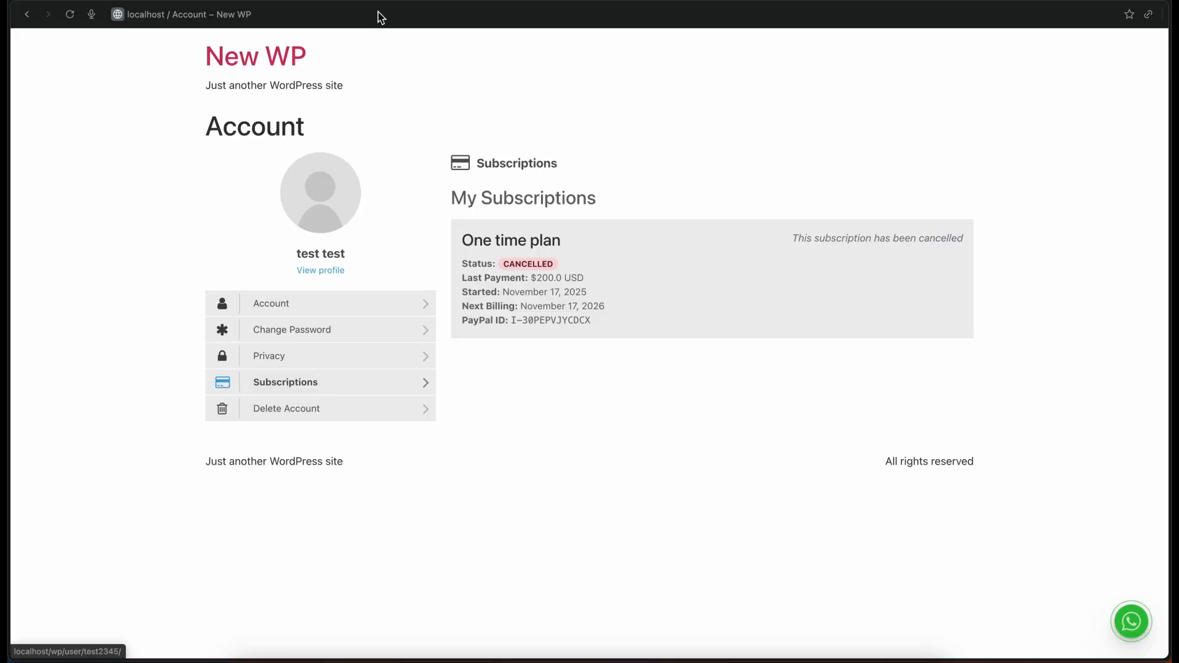
pyautogui.press('super+grave')
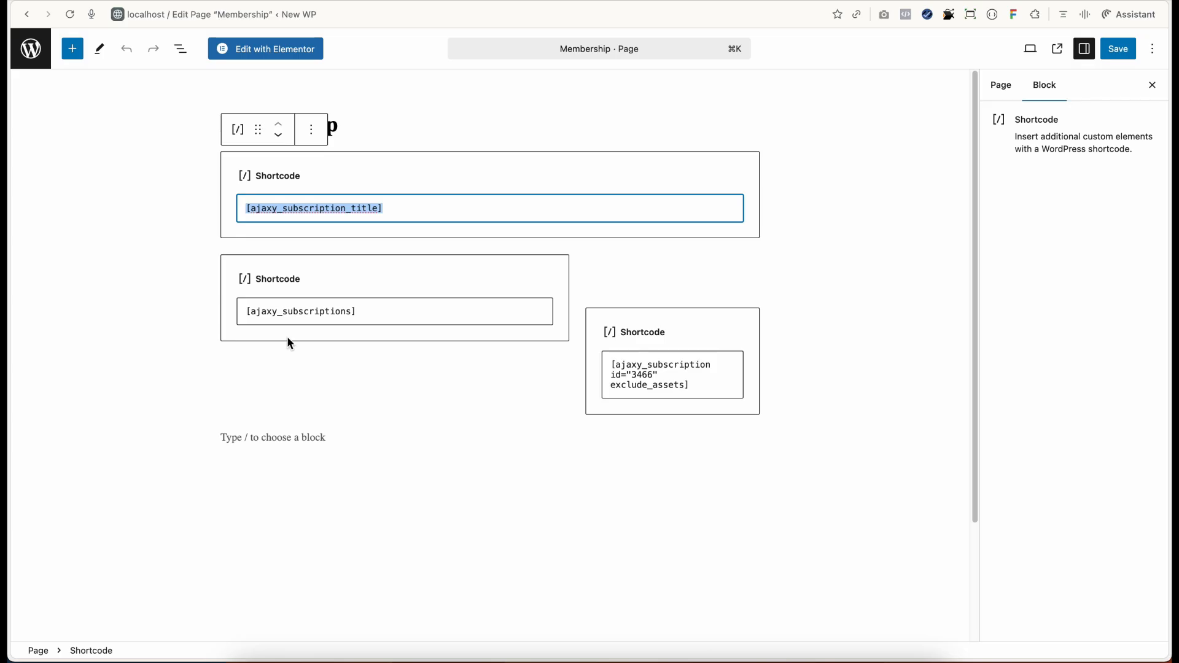
pyautogui.click(404, 211)
pyautogui.moveTo(404, 211); pyautogui.dragTo(216, 210)
pyautogui.moveTo(365, 313); pyautogui.dragTo(211, 311)
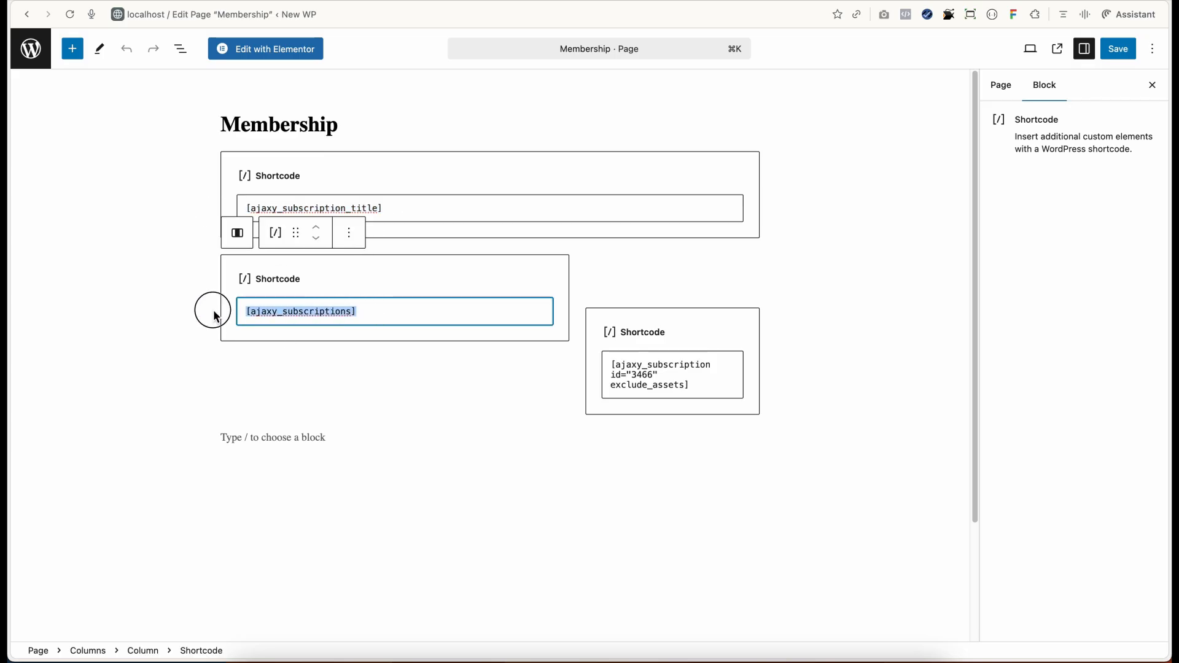
pyautogui.click(416, 337)
pyautogui.moveTo(697, 390); pyautogui.dragTo(653, 375)
pyautogui.click(636, 440)
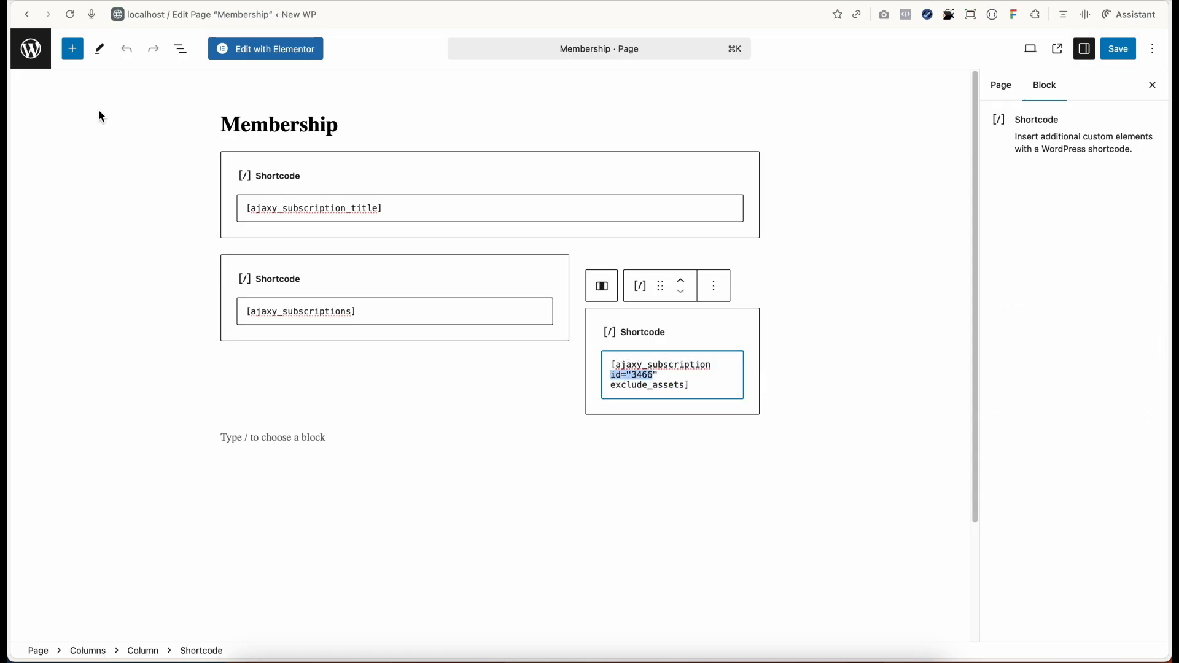
# - Open Ultimate Member's Plans list in a separate tab to look up where plan IDs come from
pyautogui.rightClick(32, 38)
pyautogui.click(68, 50)
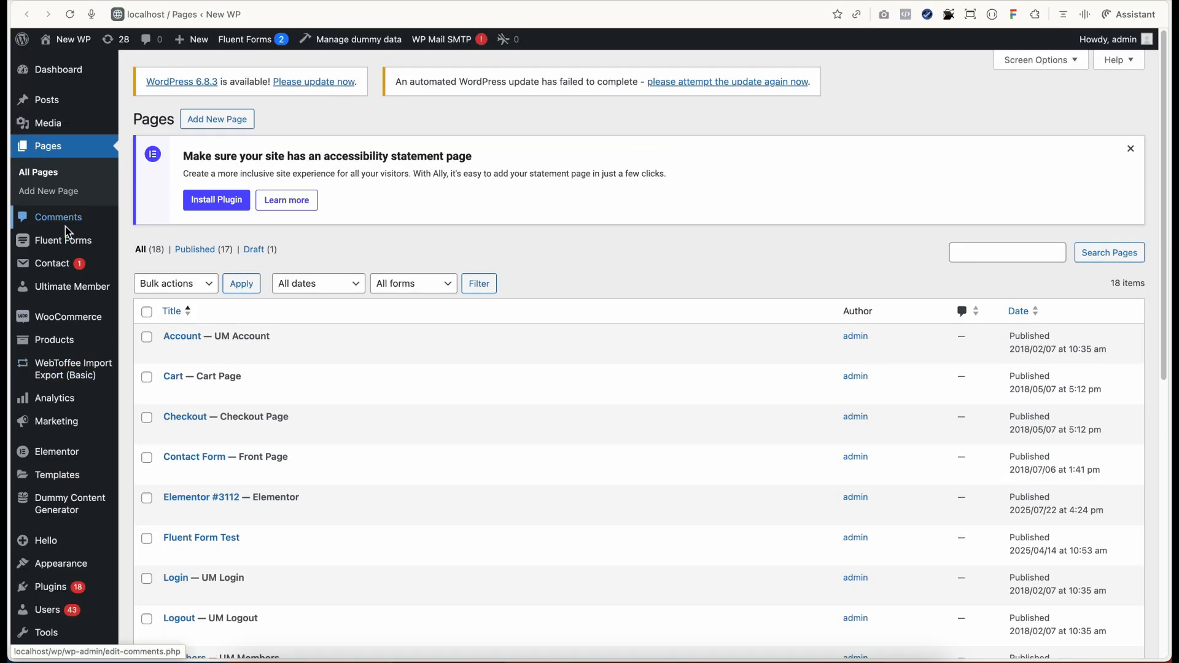
pyautogui.click(66, 294)
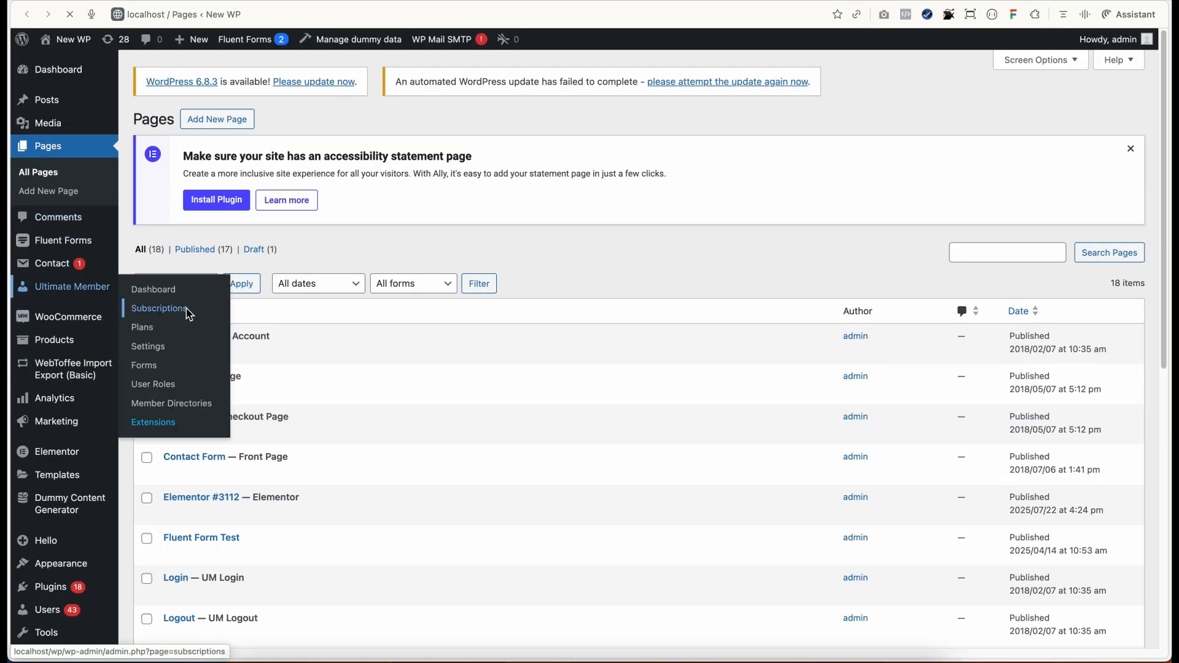
pyautogui.click(36, 305)
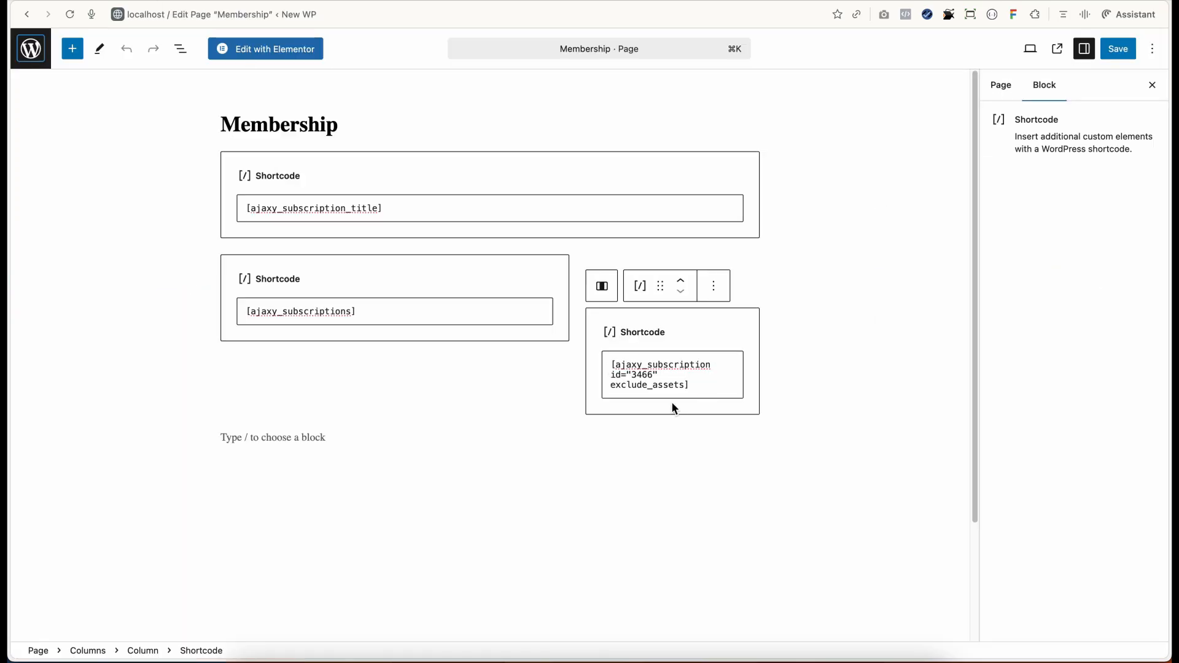
# - Compare the [ajaxy_subscriptions] shortcode with the exclude_assets attribute in the single-plan [ajaxy_subscription] shortcode
pyautogui.click(705, 384)
pyautogui.moveTo(395, 311); pyautogui.dragTo(247, 317)
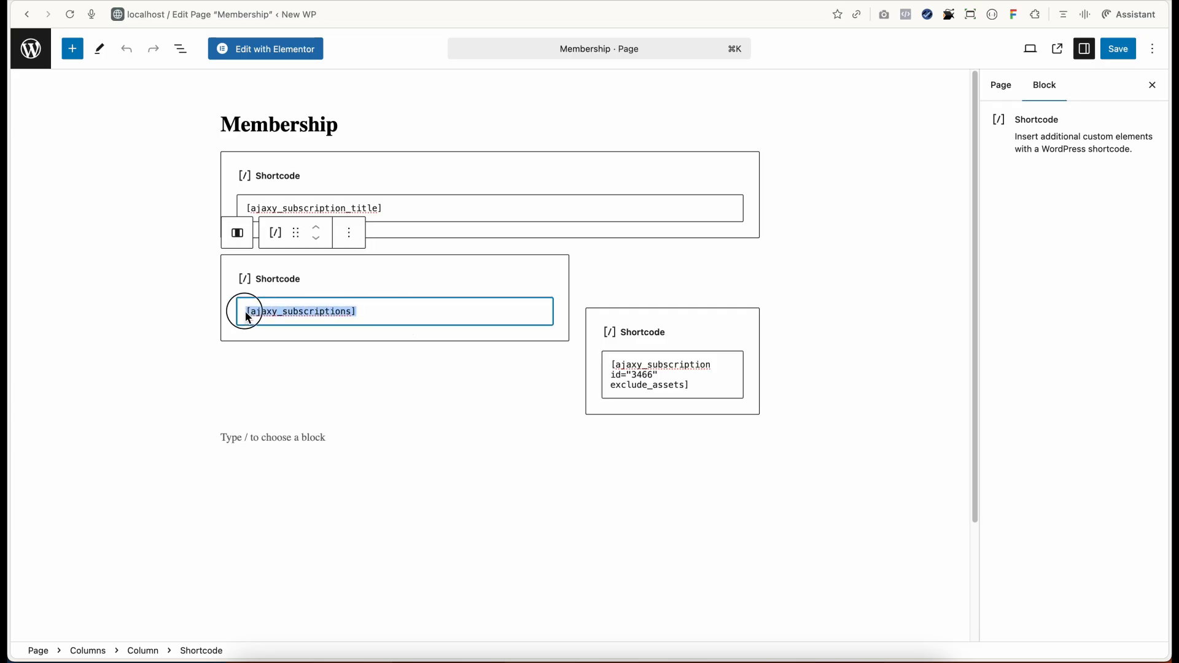
pyautogui.click(649, 385)
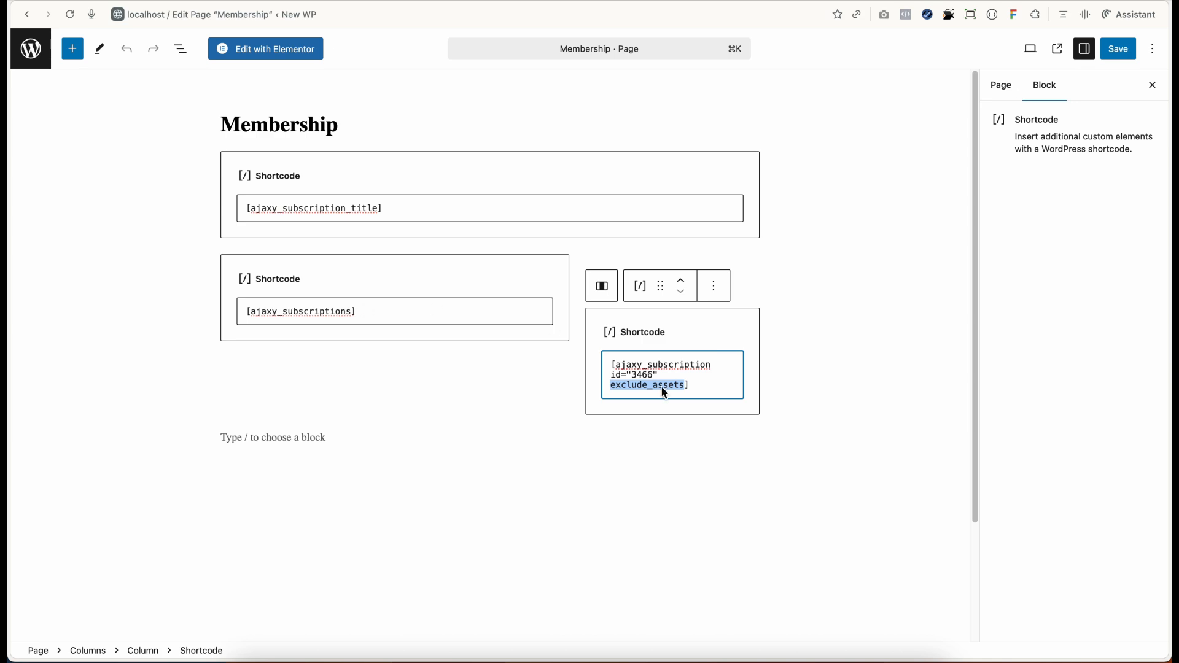
pyautogui.click(388, 314)
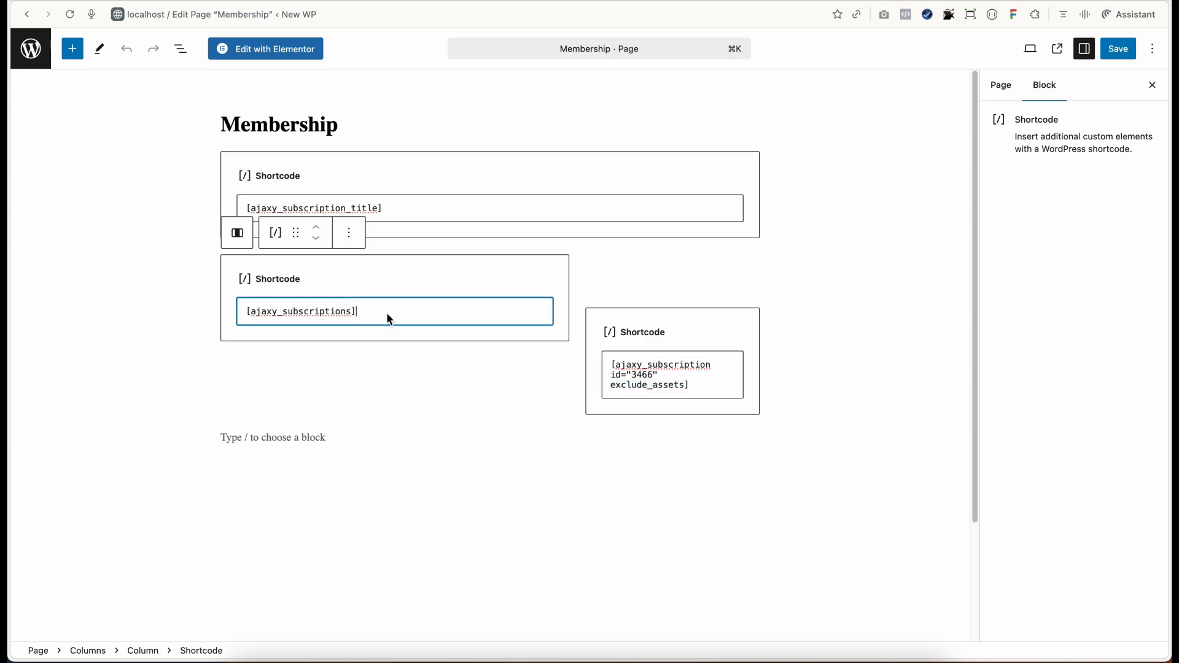
pyautogui.click(687, 387)
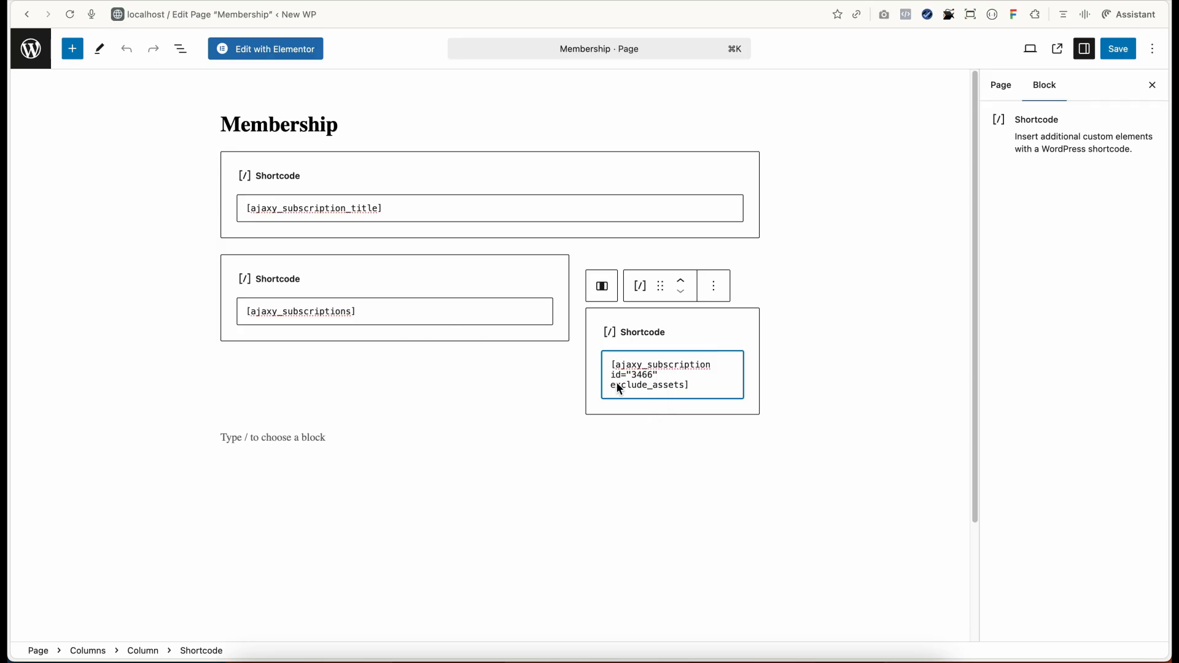
# - Move the exclude_assets attribute from the single-plan [ajaxy_subscription id="3466"] shortcode into the [ajaxy_subscriptions] shortcode
pyautogui.doubleClick(655, 387)
pyautogui.press('super+c')
pyautogui.press('BackSpace')
pyautogui.press('BackSpace')
pyautogui.click(349, 313)
pyautogui.press('super+v')
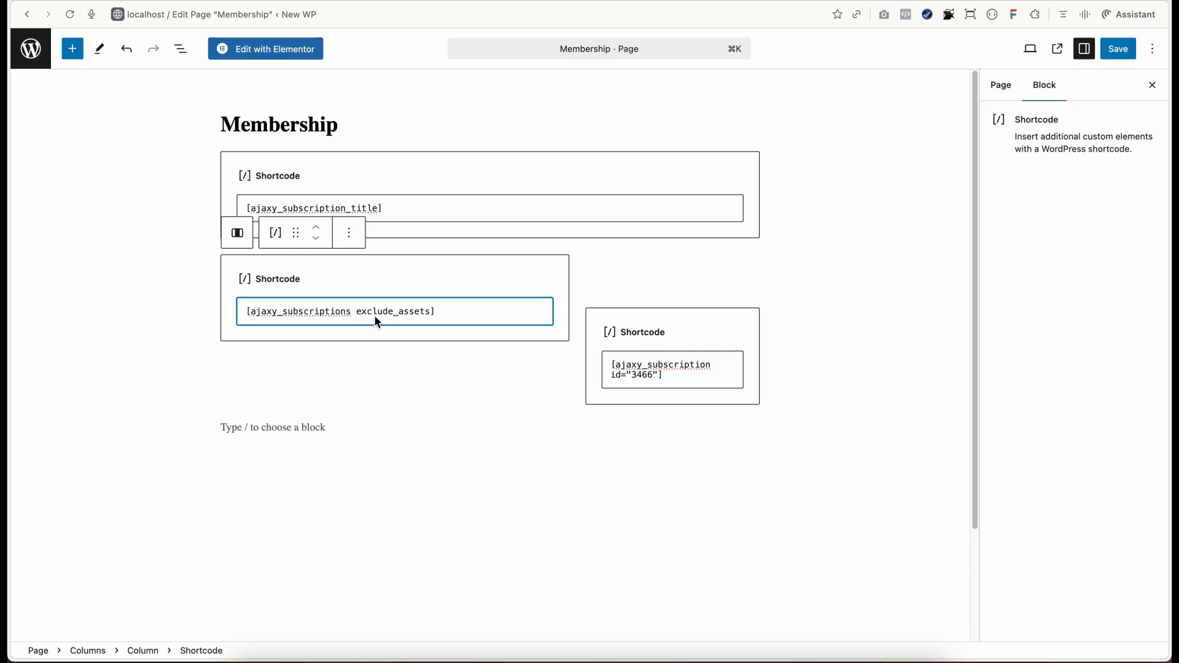
pyautogui.press('super+s')
# - Remove exclude_assets from [ajaxy_subscriptions], restore it in the [ajaxy_subscription id="3466"] shortcode, and save the Membership page
pyautogui.press('BackSpace')
pyautogui.press('BackSpace')
pyautogui.press('BackSpace')
pyautogui.press('BackSpace')
pyautogui.press('BackSpace')
pyautogui.press('BackSpace')
pyautogui.press('BackSpace')
pyautogui.press('BackSpace')
pyautogui.press('BackSpace')
pyautogui.press('BackSpace')
pyautogui.press('BackSpace')
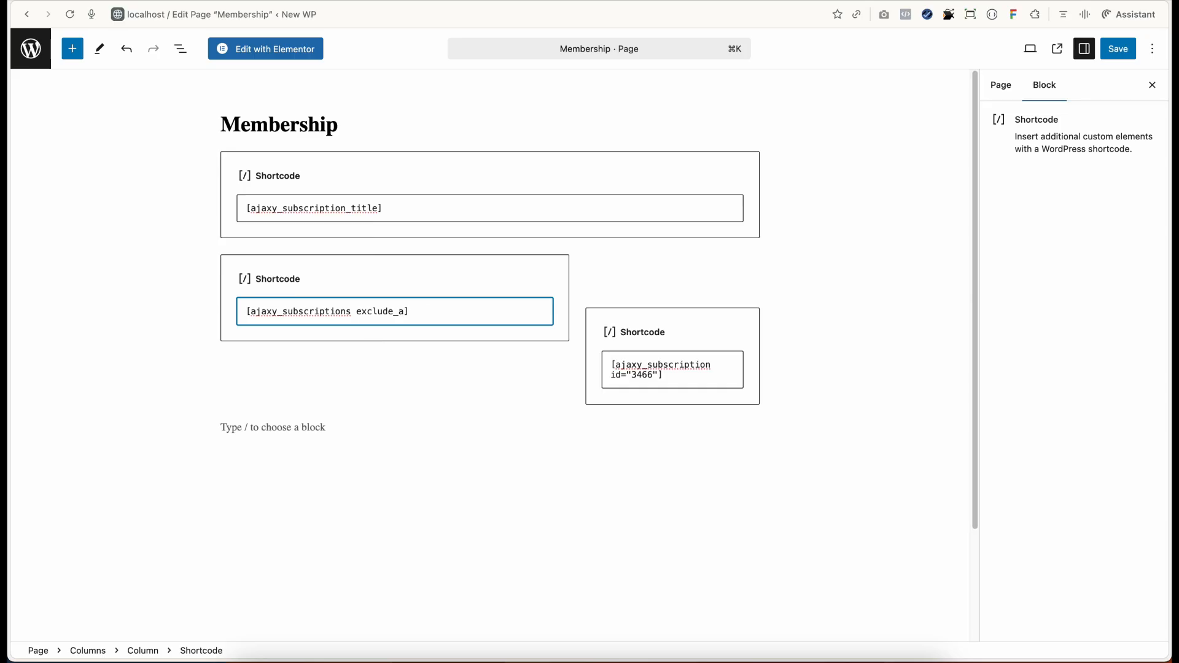
pyautogui.press('BackSpace')
pyautogui.press('BackSpace')
pyautogui.press('BackSpace')
pyautogui.press('BackSpace')
pyautogui.click(659, 380)
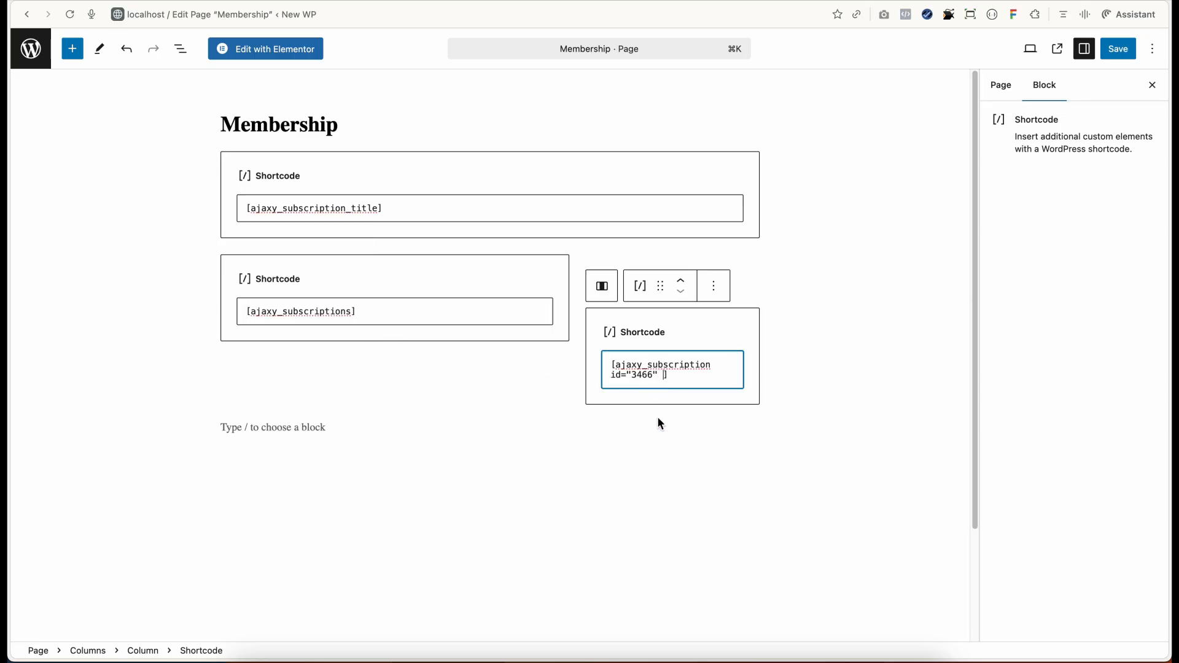
pyautogui.press('super+v')
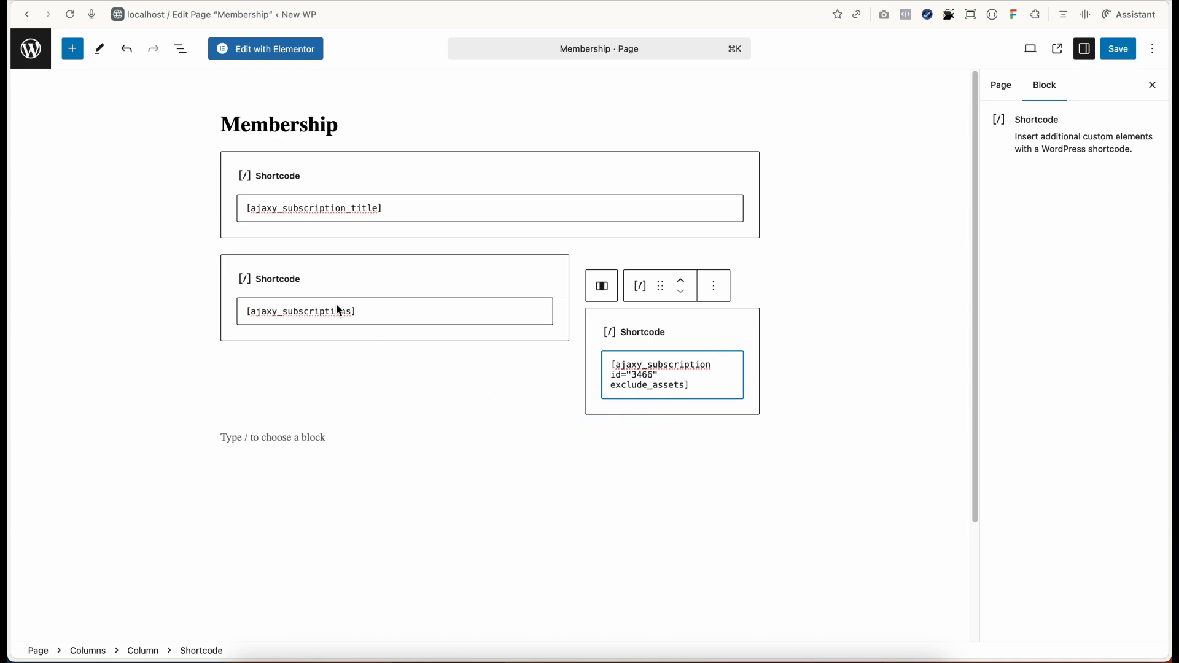
pyautogui.click(1127, 53)
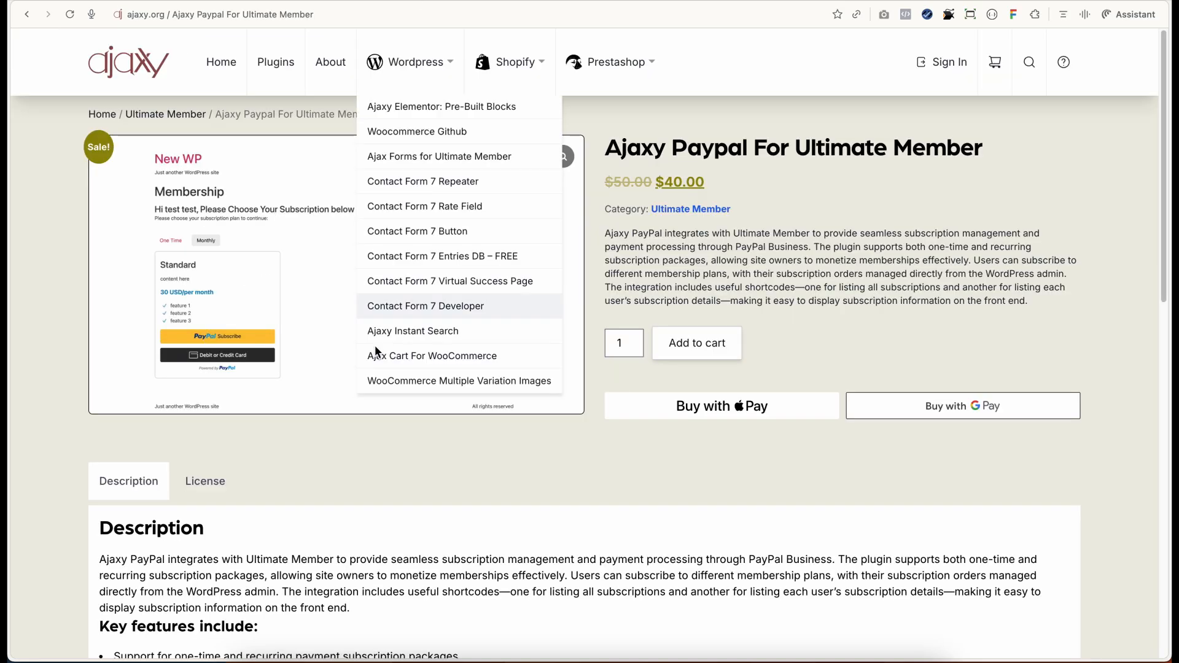
# - Switch to ajaxy.org's Ajaxy Paypal For Ultimate Member product page and look through the site's list of WordPress plugins
pyautogui.moveTo(410, 62)
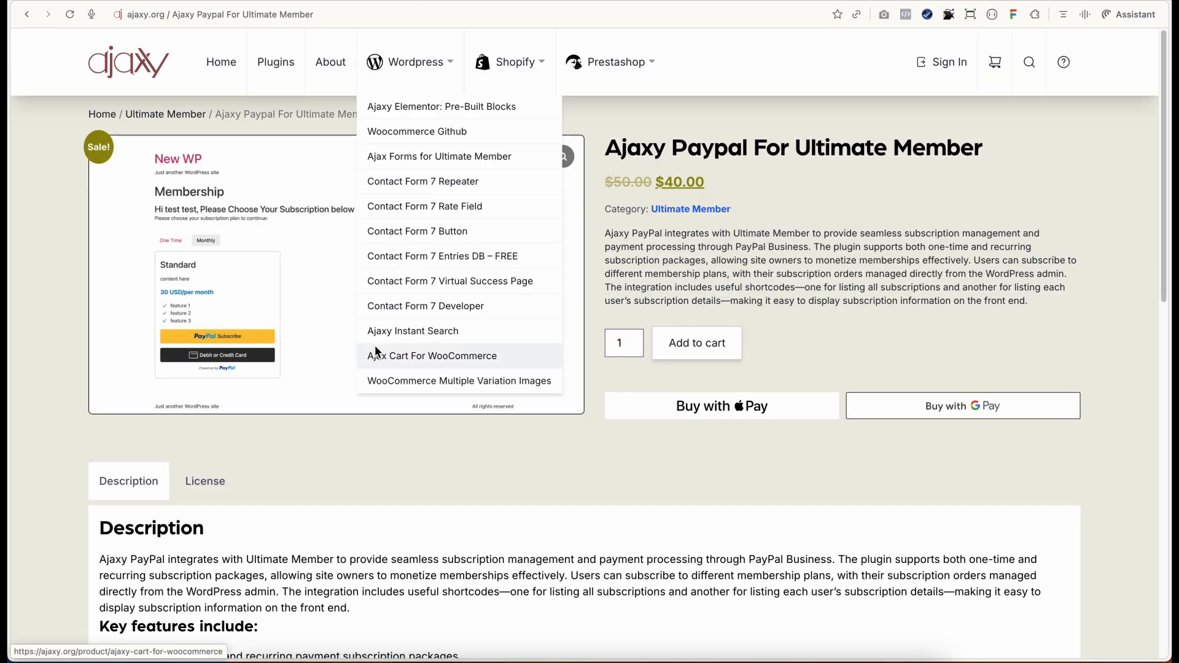